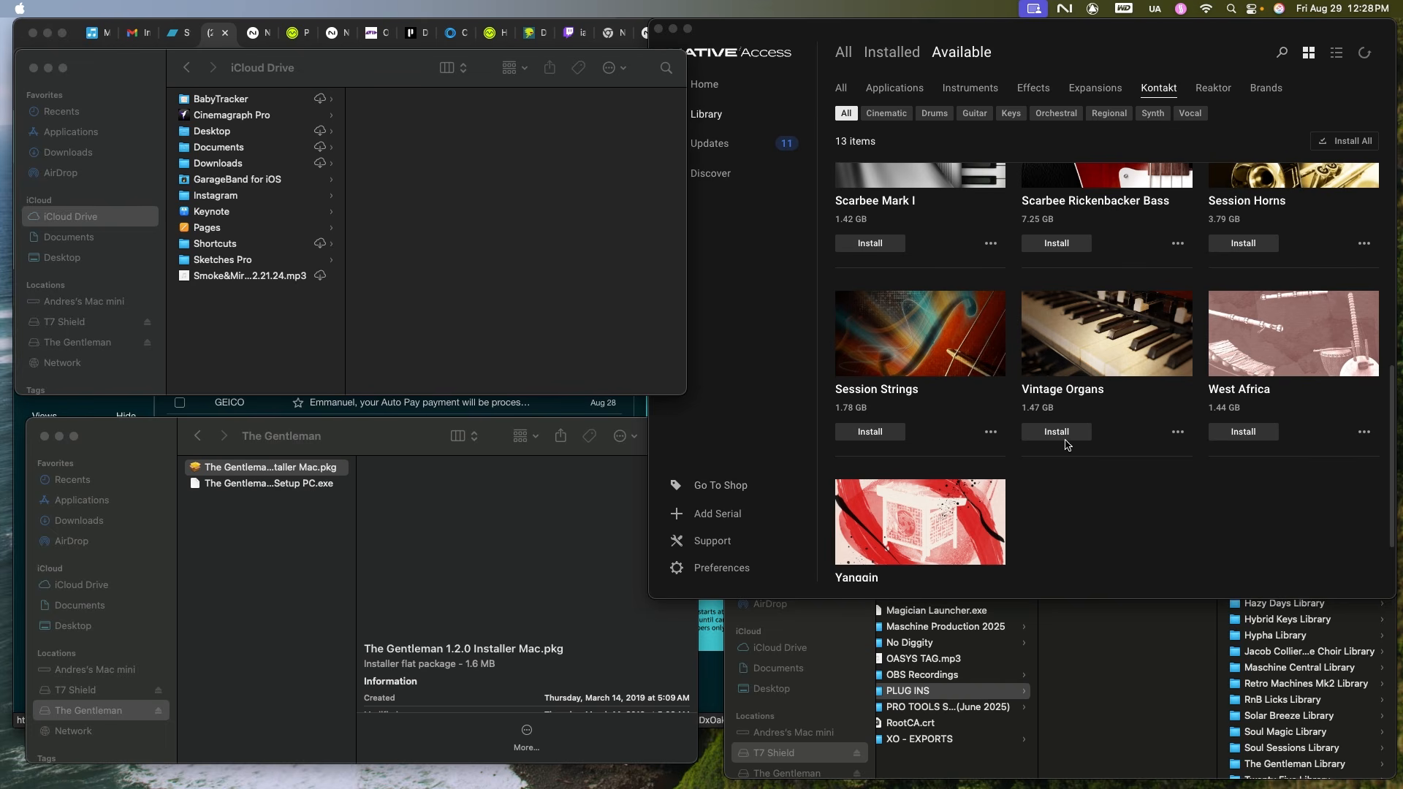
Look through the available Expansions and Kontakt products in the Native Access library.
scroll(1198, 392, "up", 6)
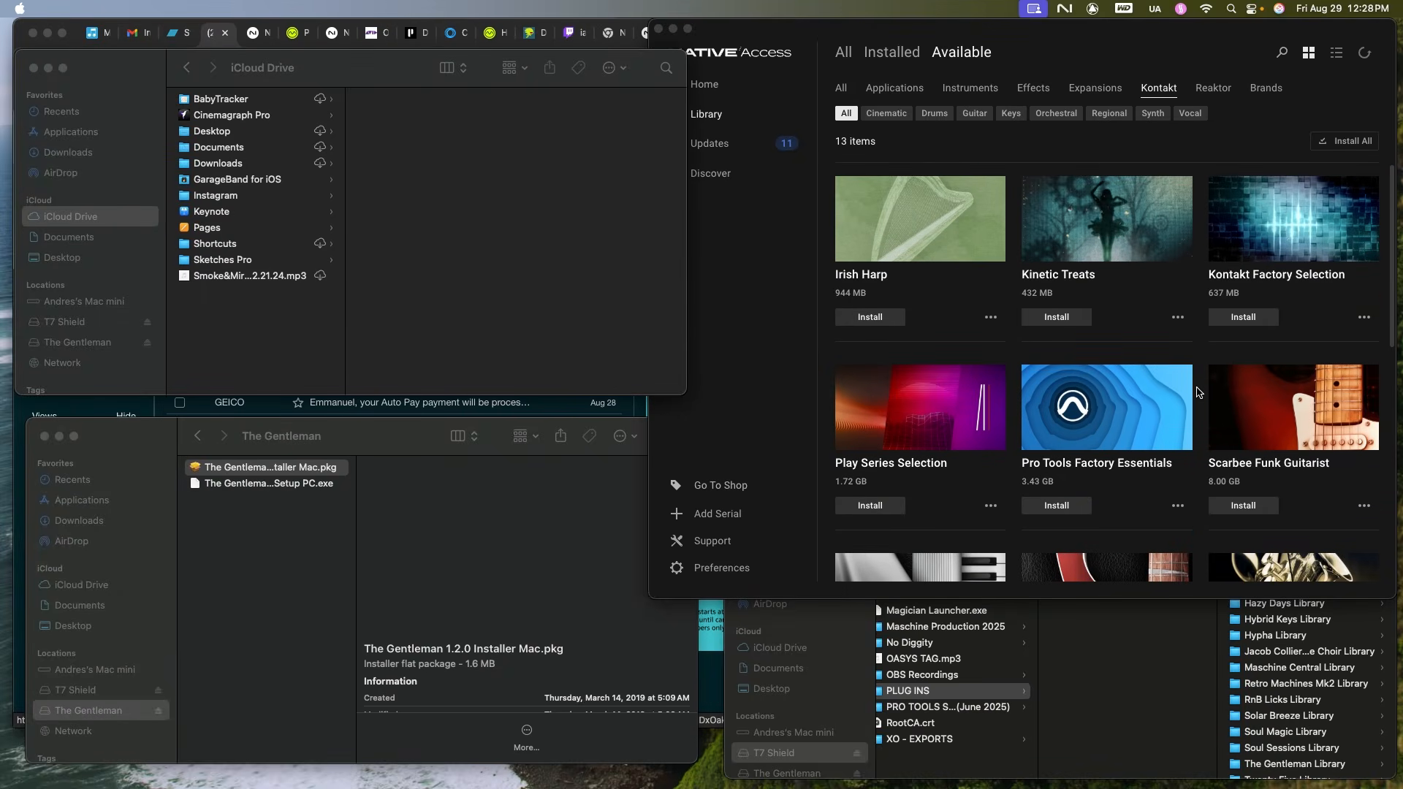
left_click(1118, 91)
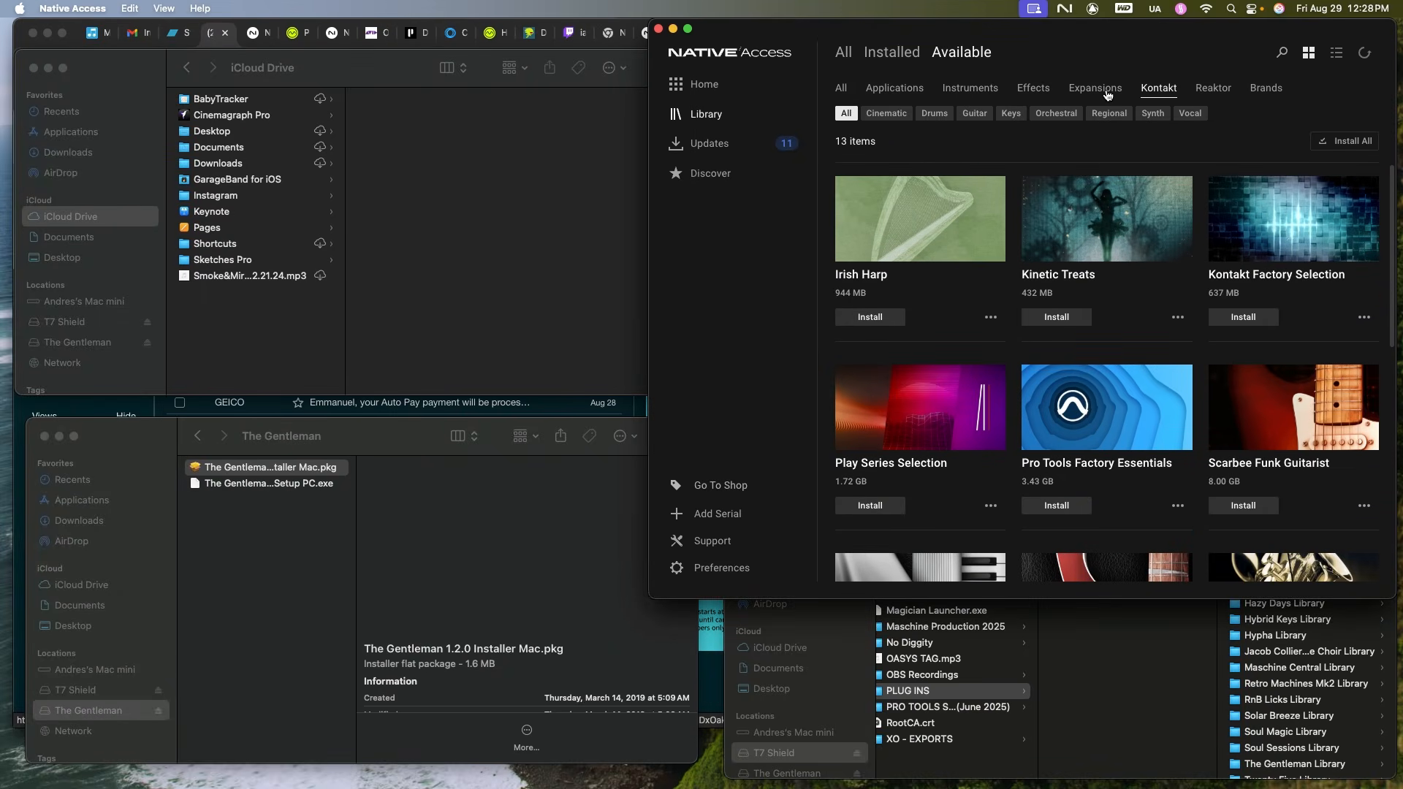
left_click(1107, 91)
scroll(1155, 315, "down", 5)
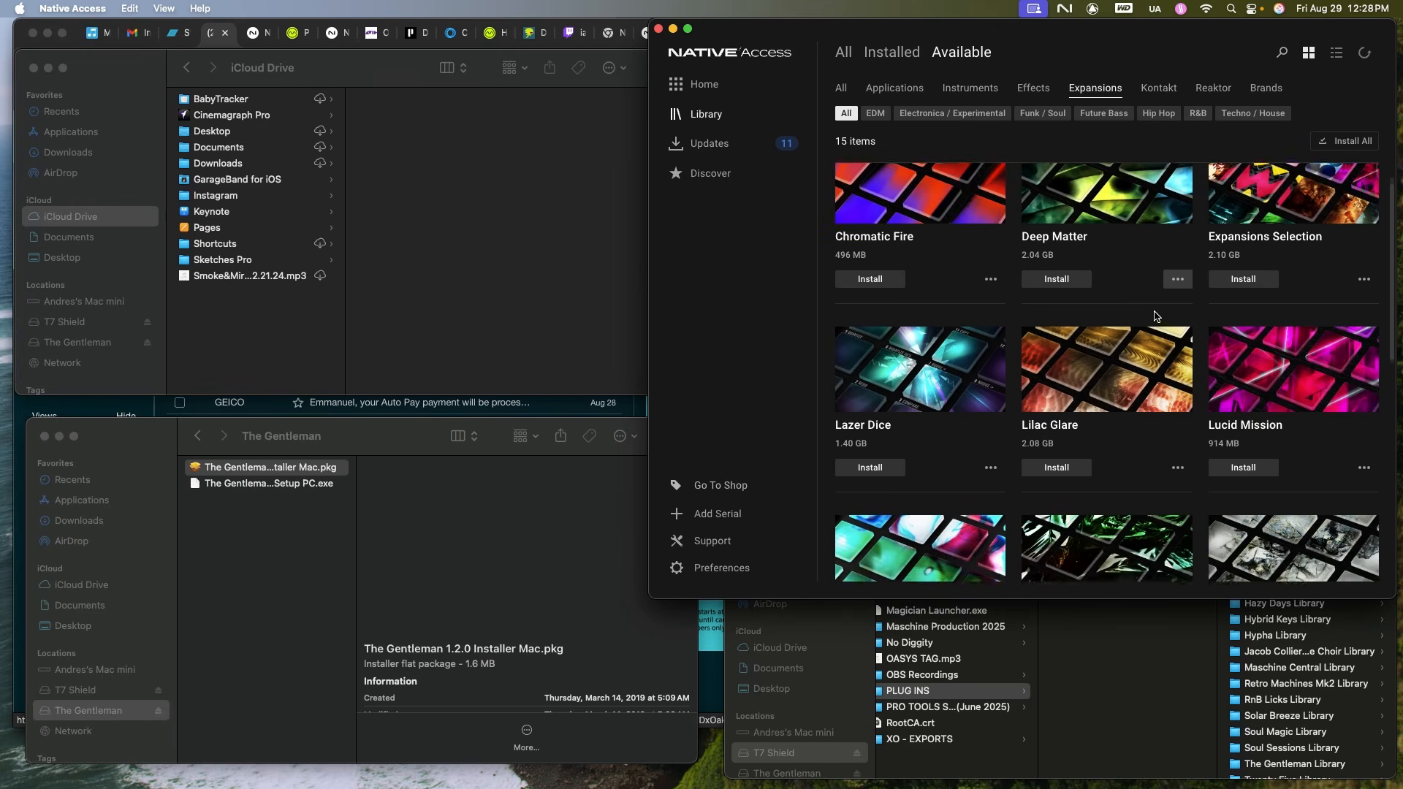
scroll(1155, 315, "down", 3)
scroll(1155, 315, "up", 8)
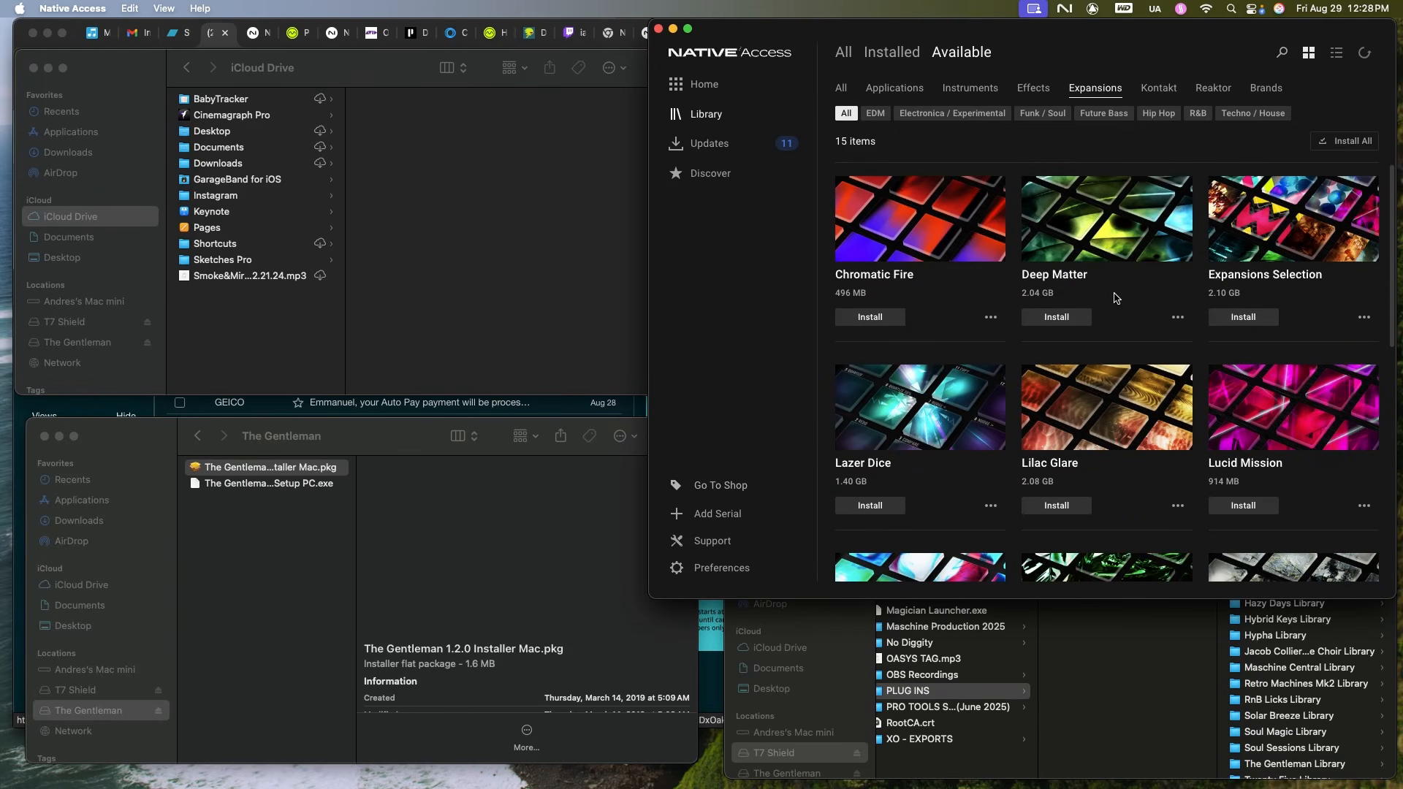
left_click(1159, 87)
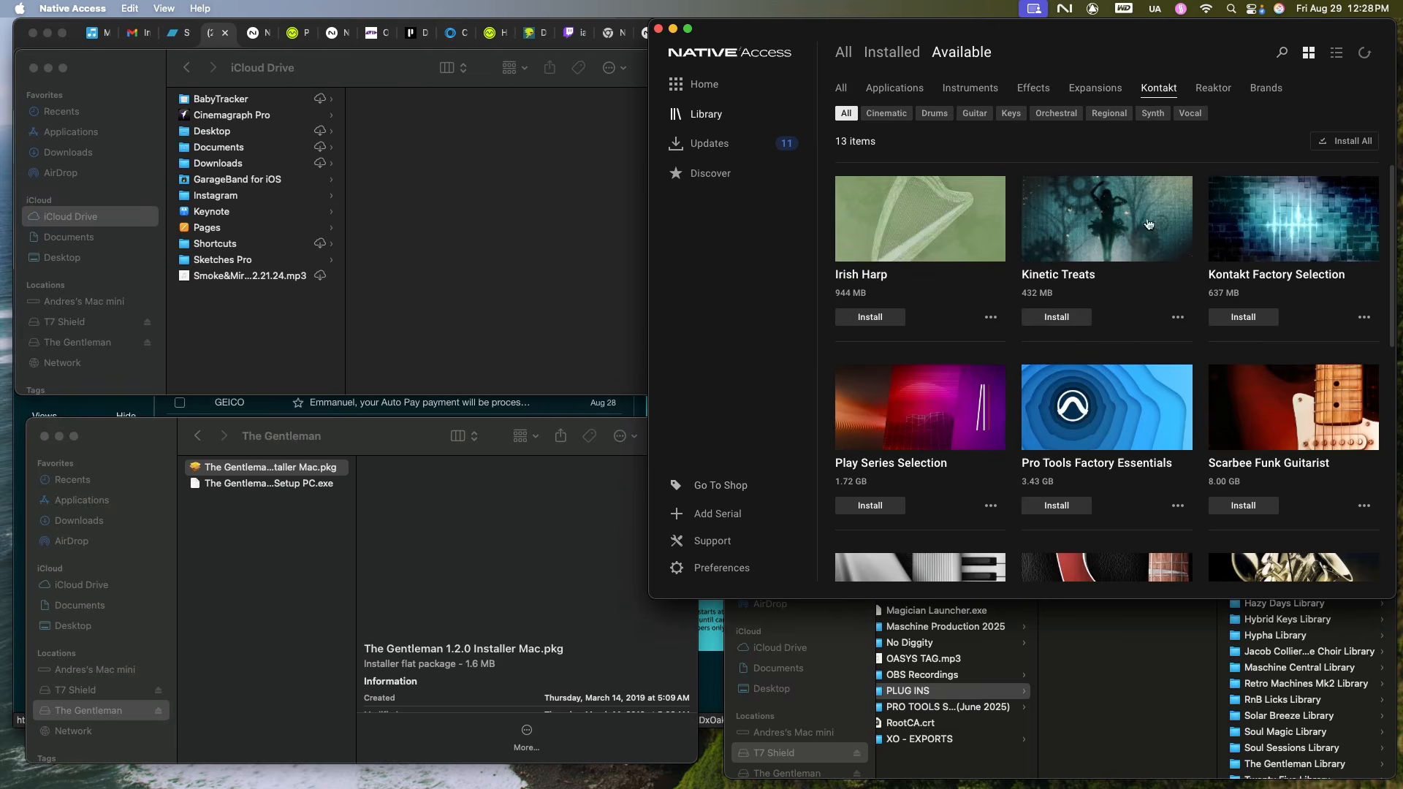
scroll(1157, 382, "down", 5)
scroll(1157, 382, "up", 5)
scroll(1199, 395, "down", 4)
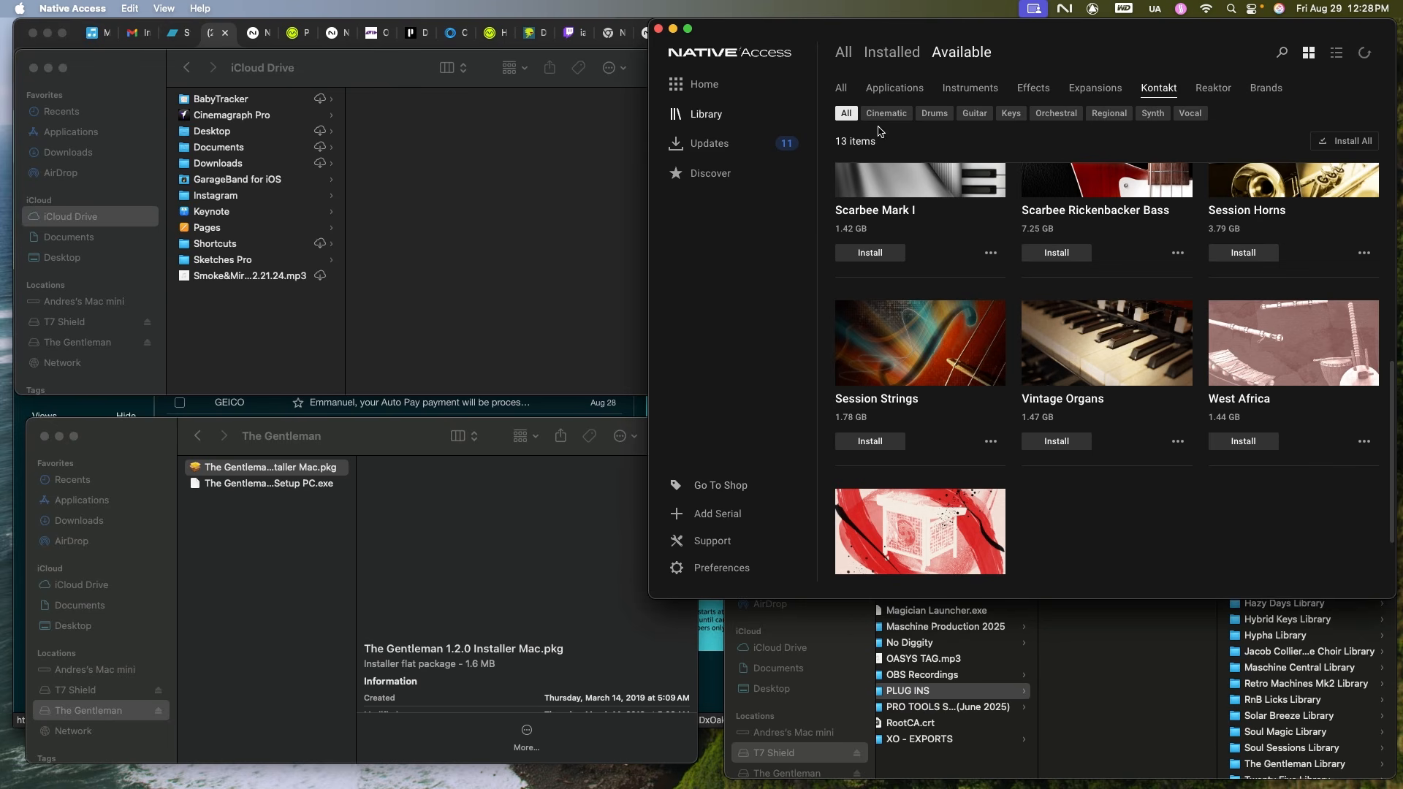
Try to install the West Africa library, and clear the download queue.
left_click(1229, 443)
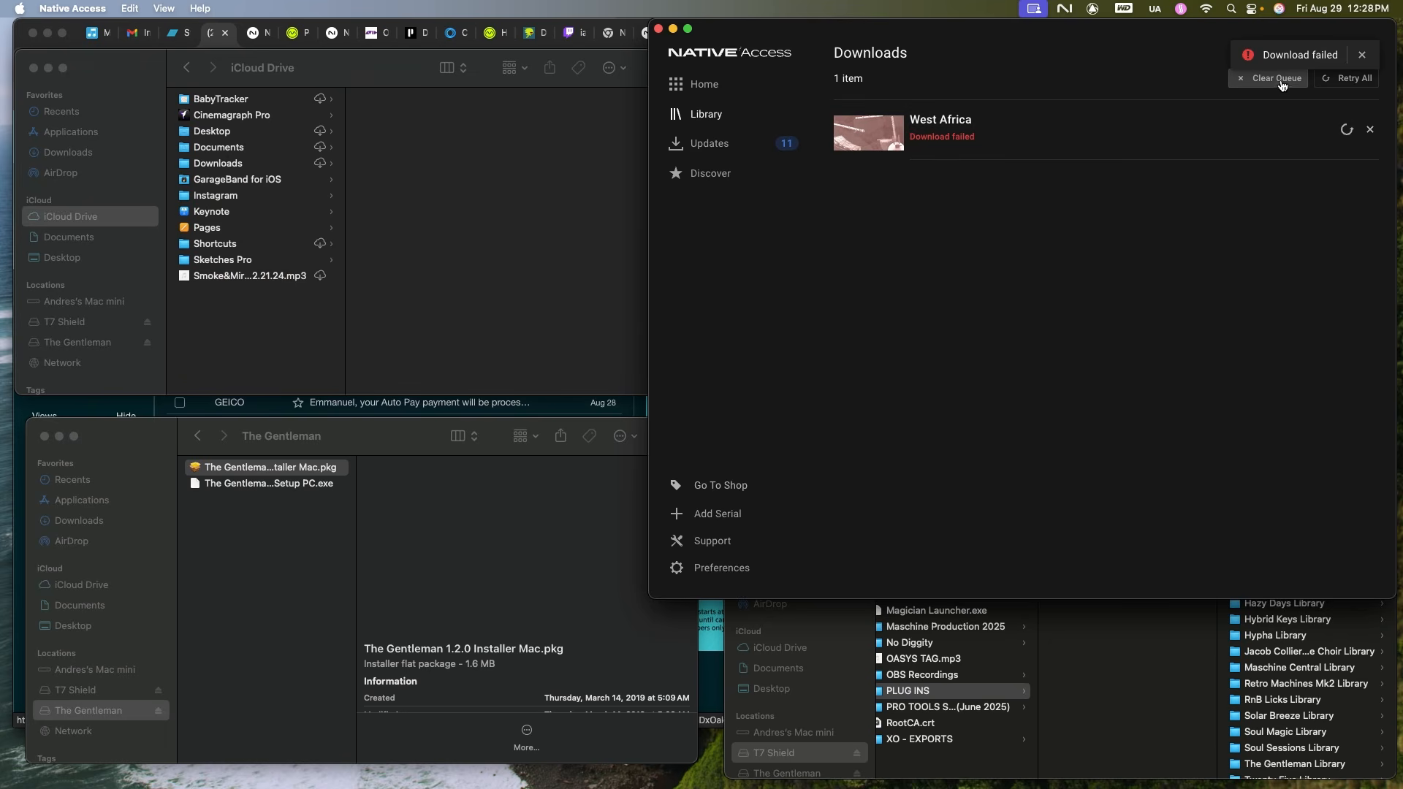
left_click(1107, 130)
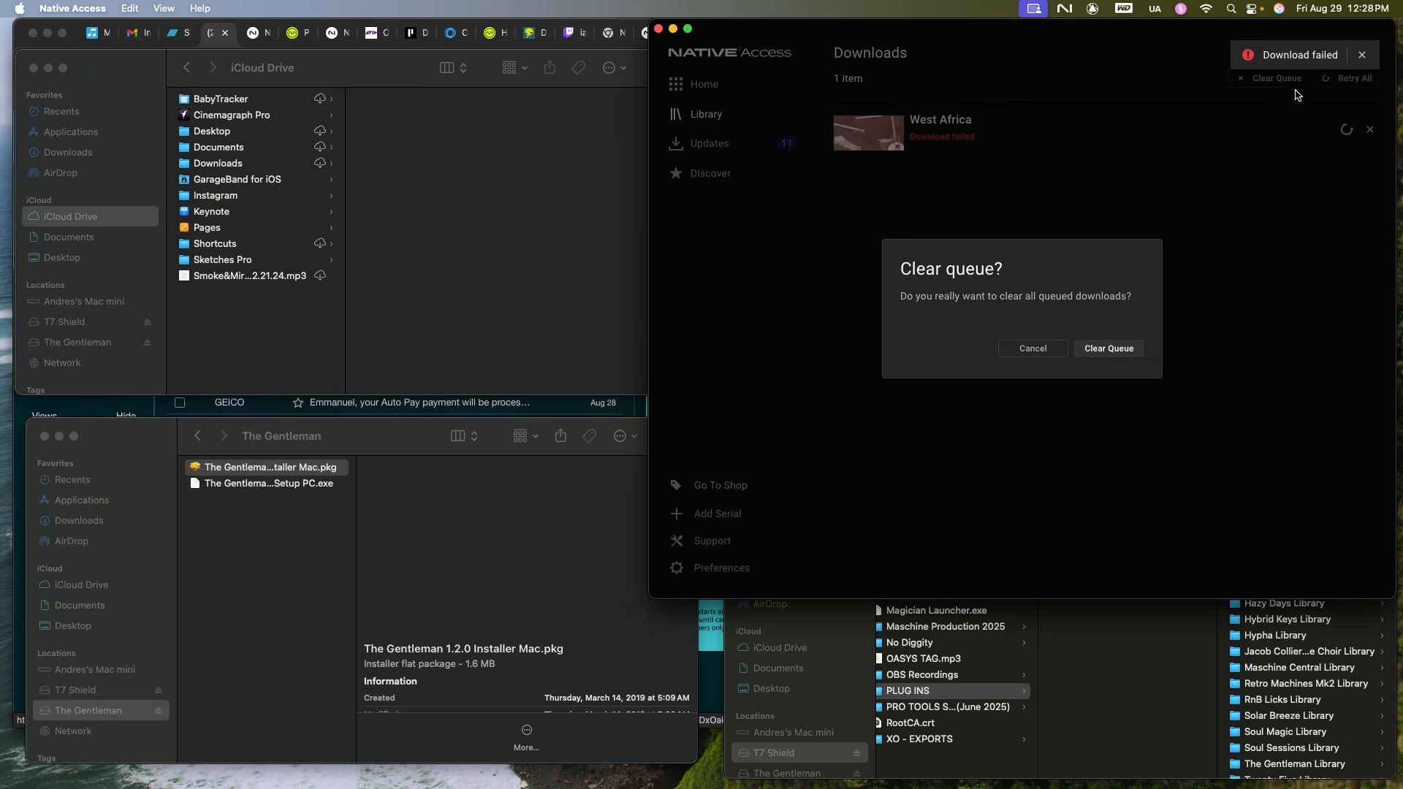
left_click(1089, 347)
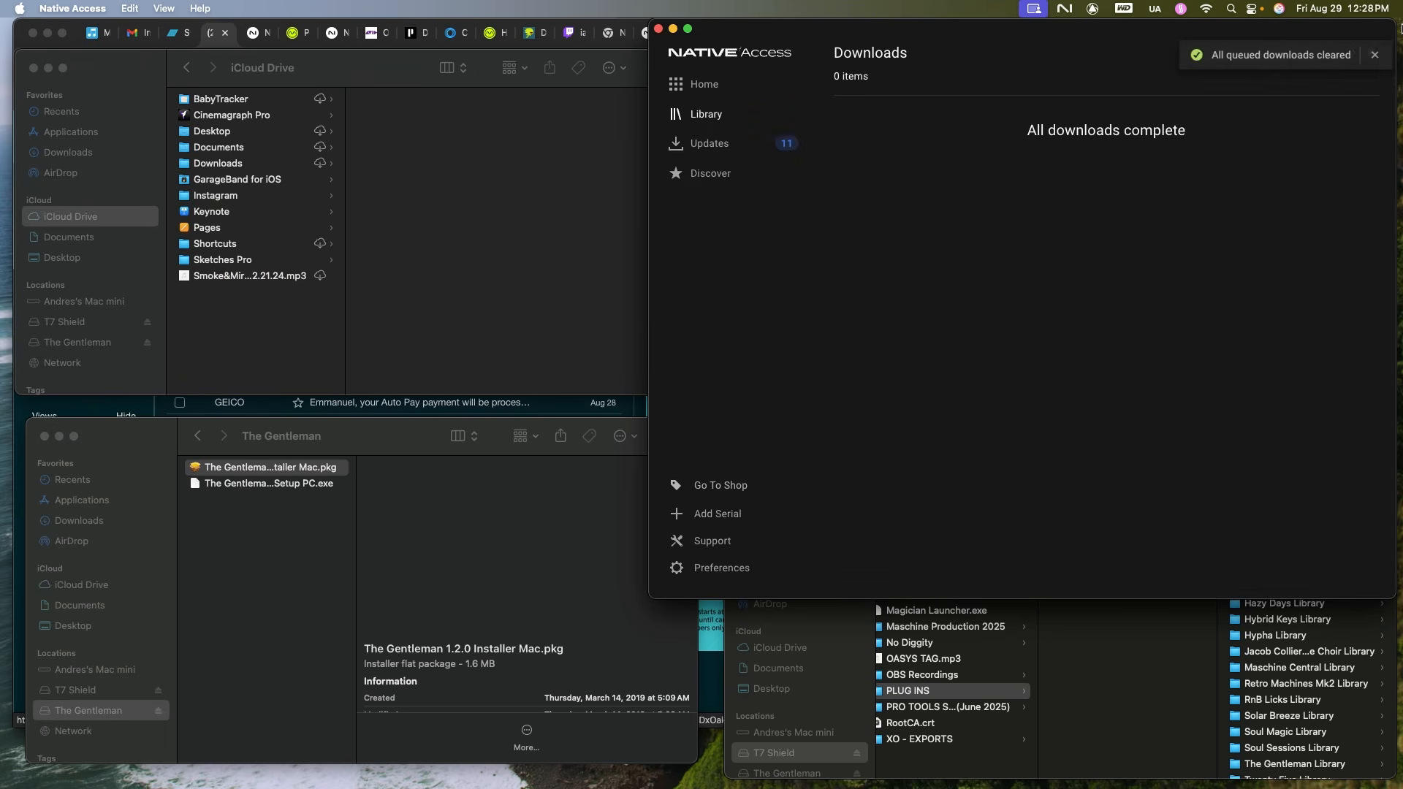
left_click(1364, 56)
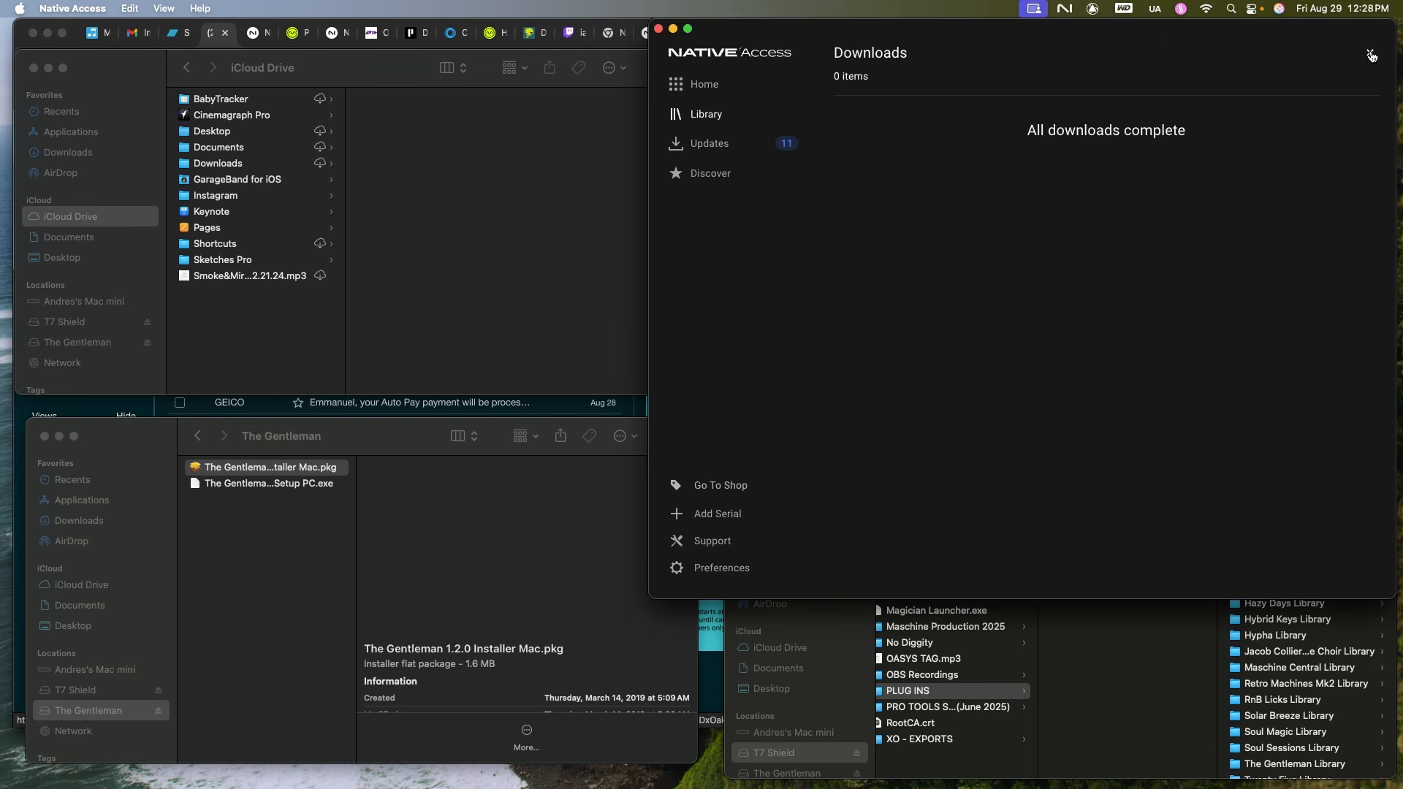
left_click(1372, 56)
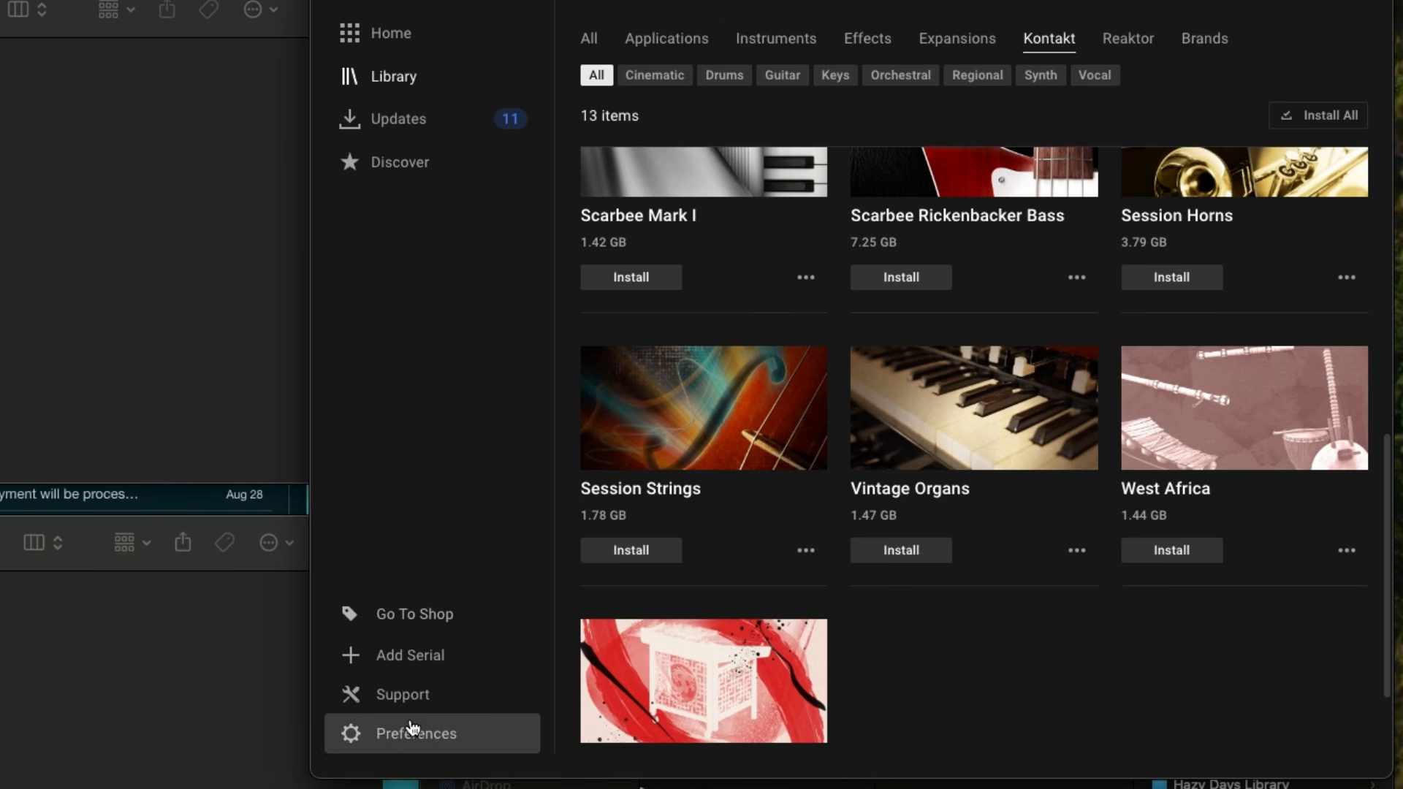
Open the file management preferences and, in Finder, browse the T7 Shield drive to the Native Instruments folder inside PLUG INS.
left_click(415, 735)
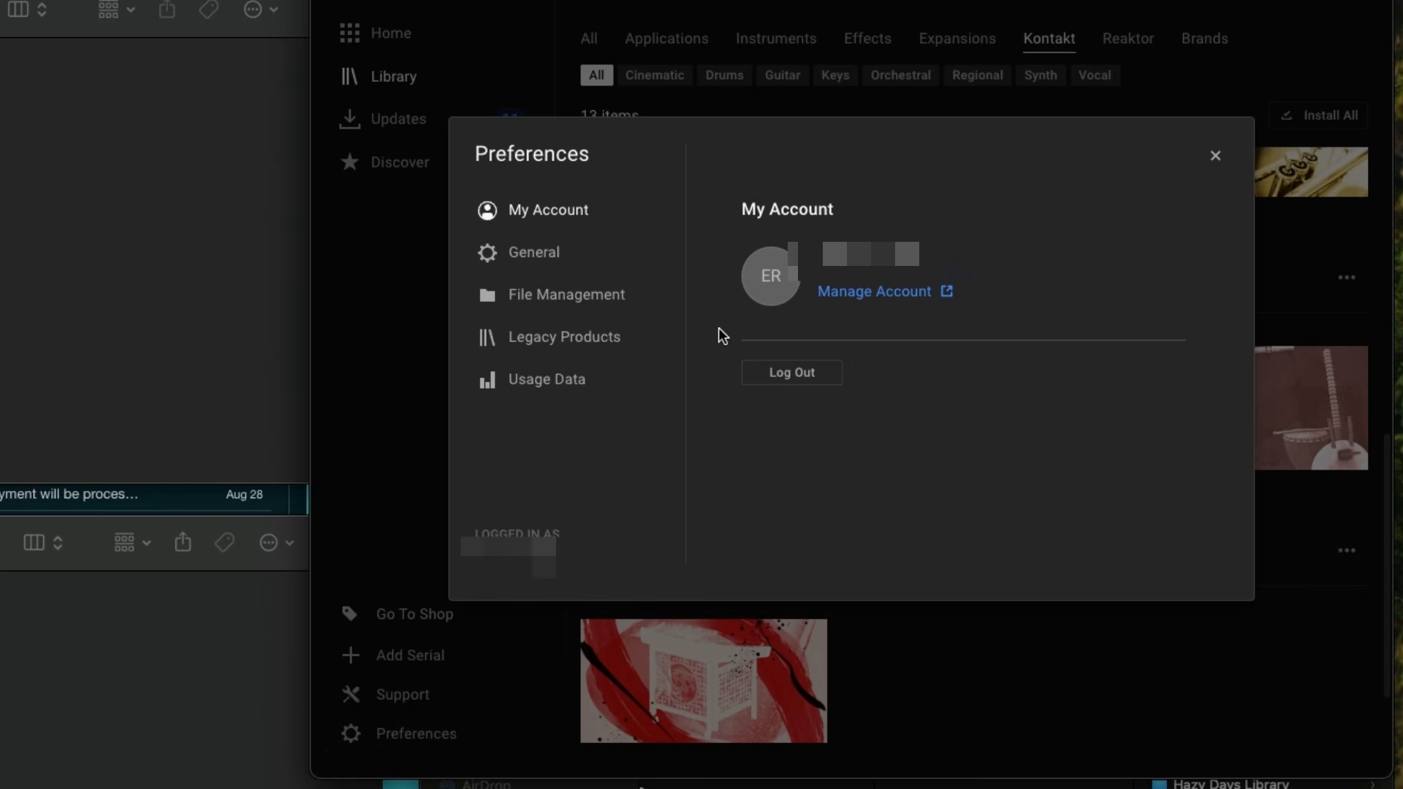
left_click(583, 297)
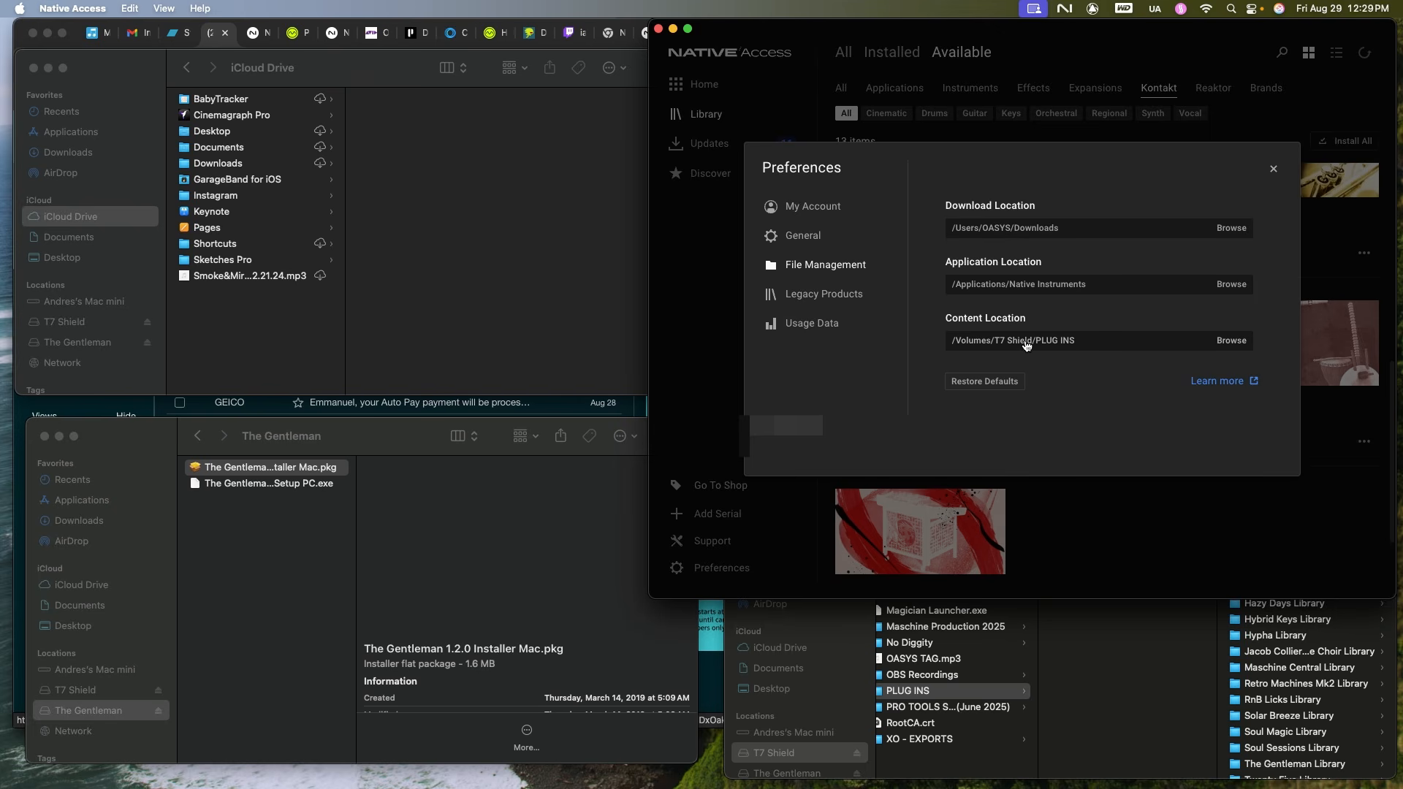
left_click(1089, 656)
left_click(773, 753)
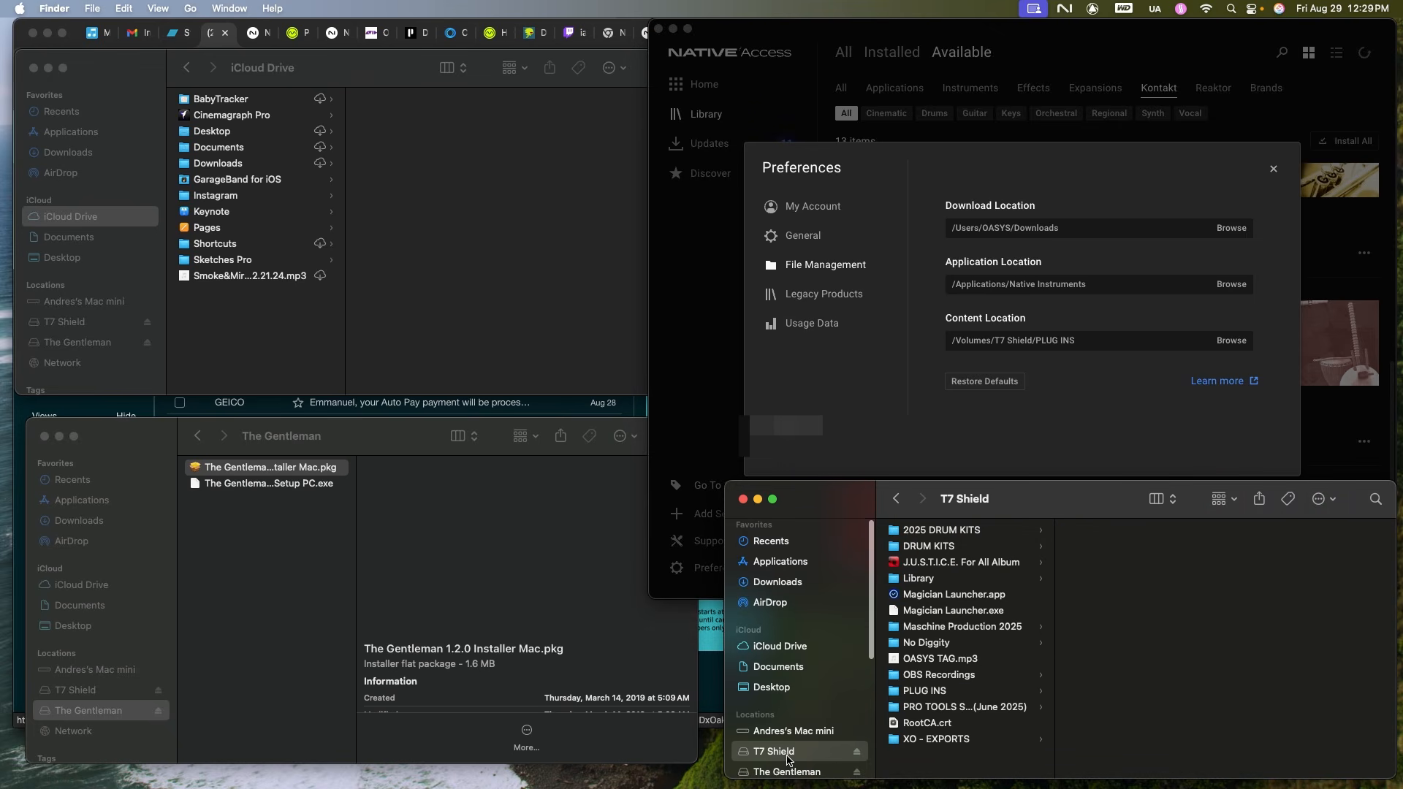
left_click(966, 692)
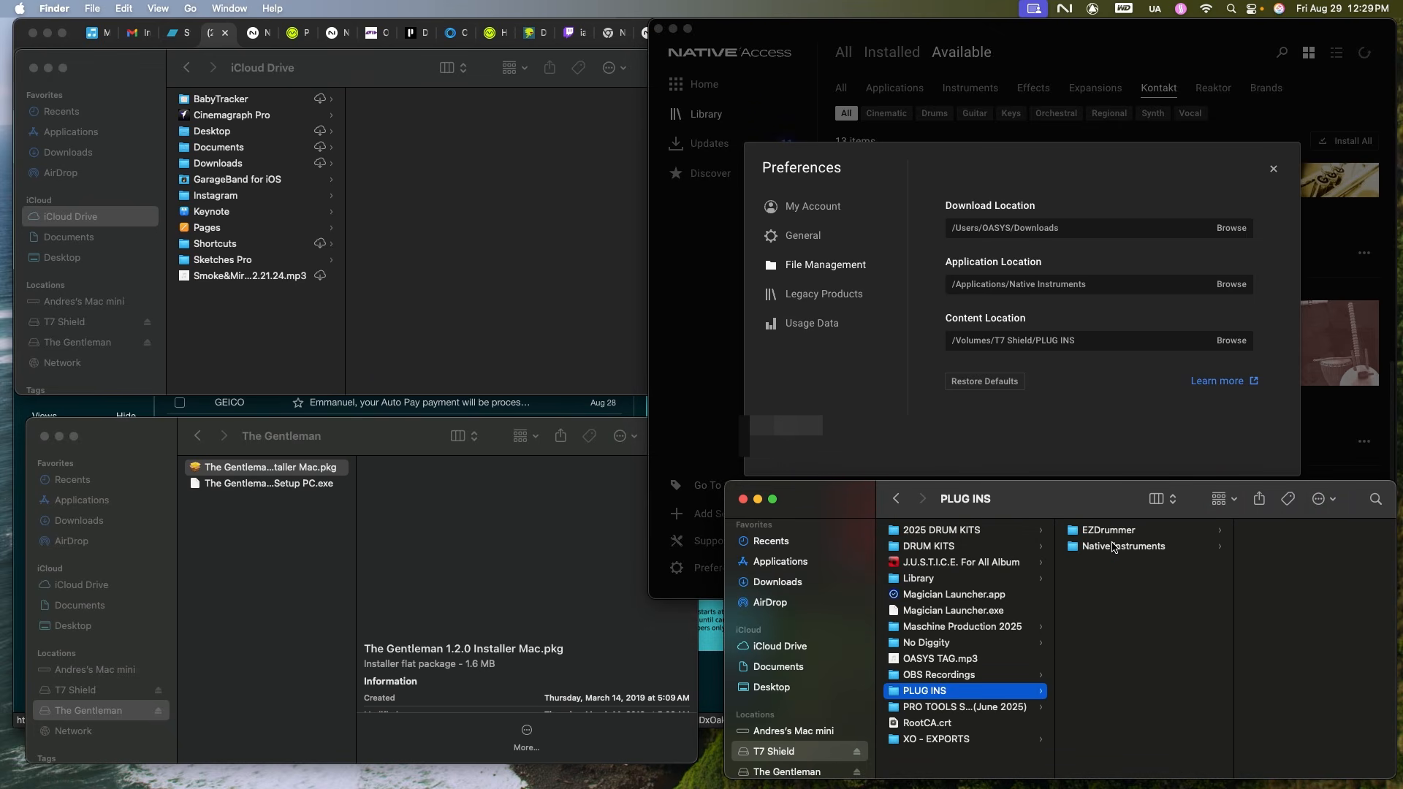
left_click(1112, 548)
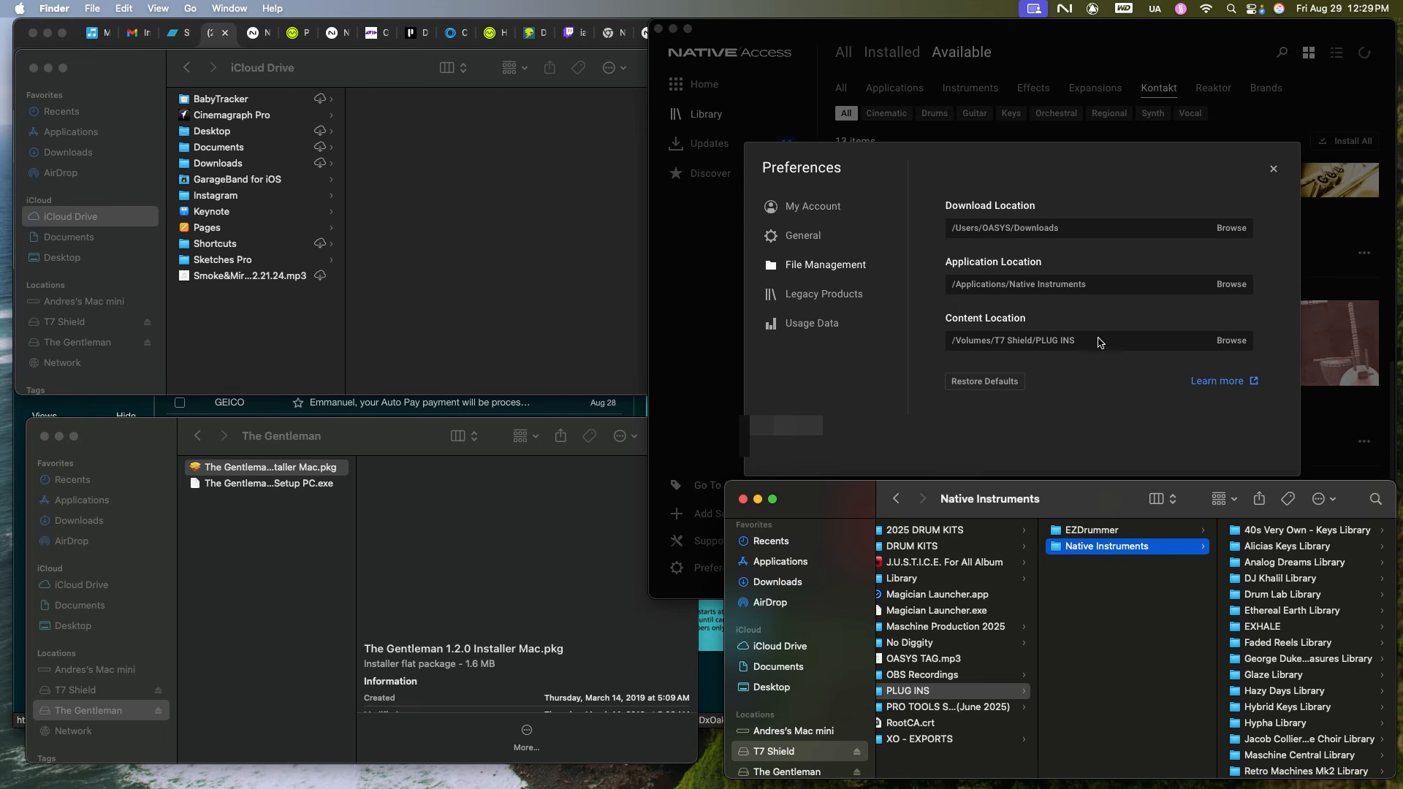
Set the content location to /Volumes/T7 Shield/PLUG INS/Native Instruments.
left_click(1155, 416)
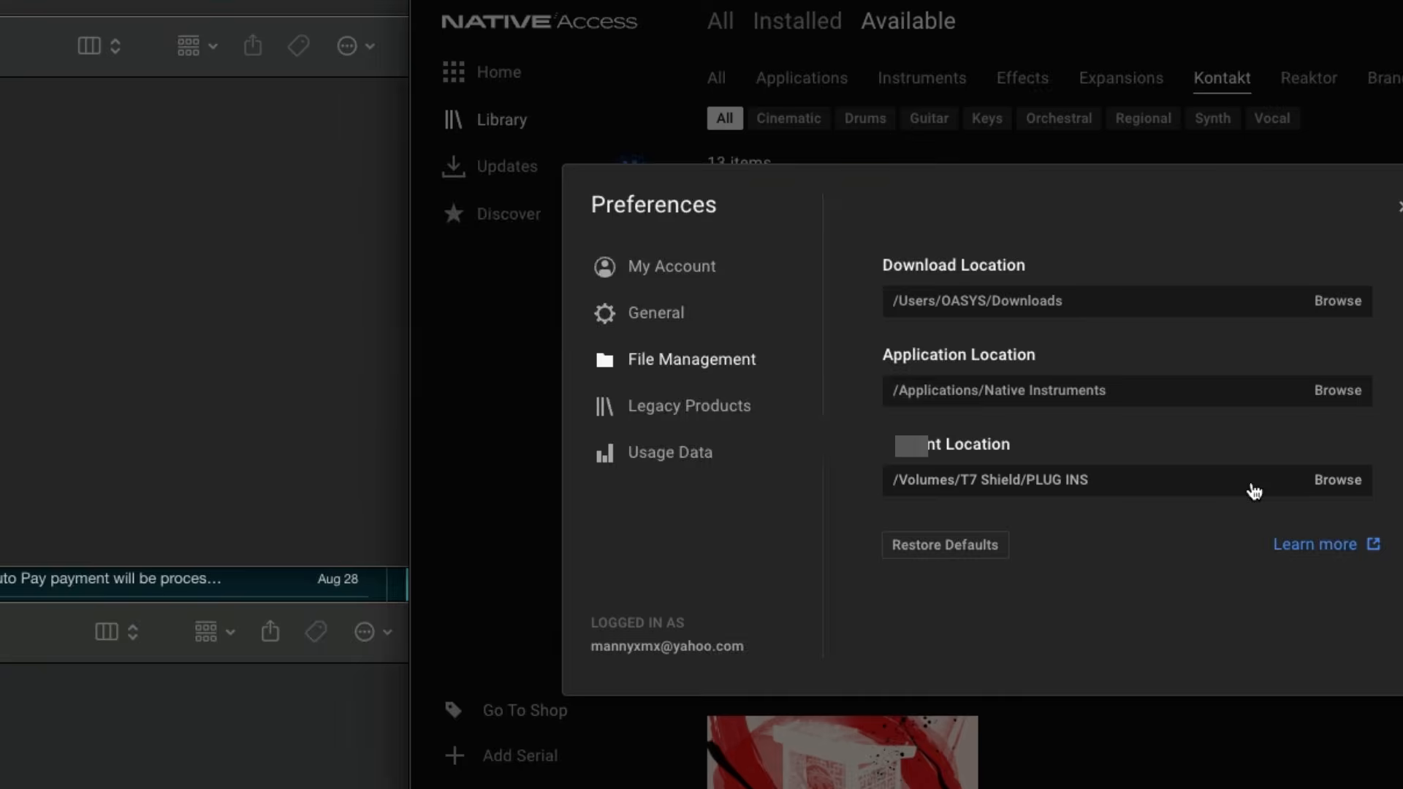
left_click(1175, 343)
left_click(595, 270)
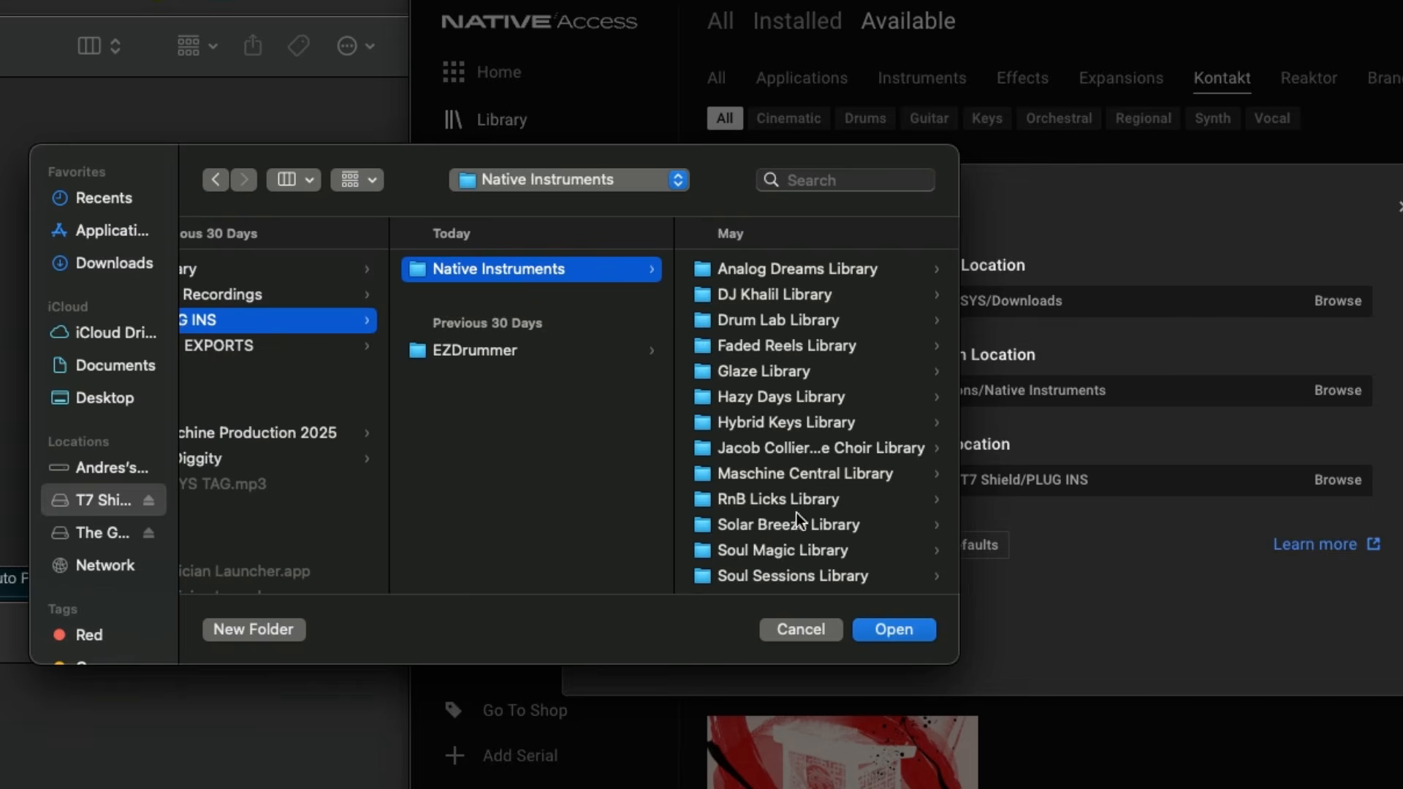
left_click(893, 629)
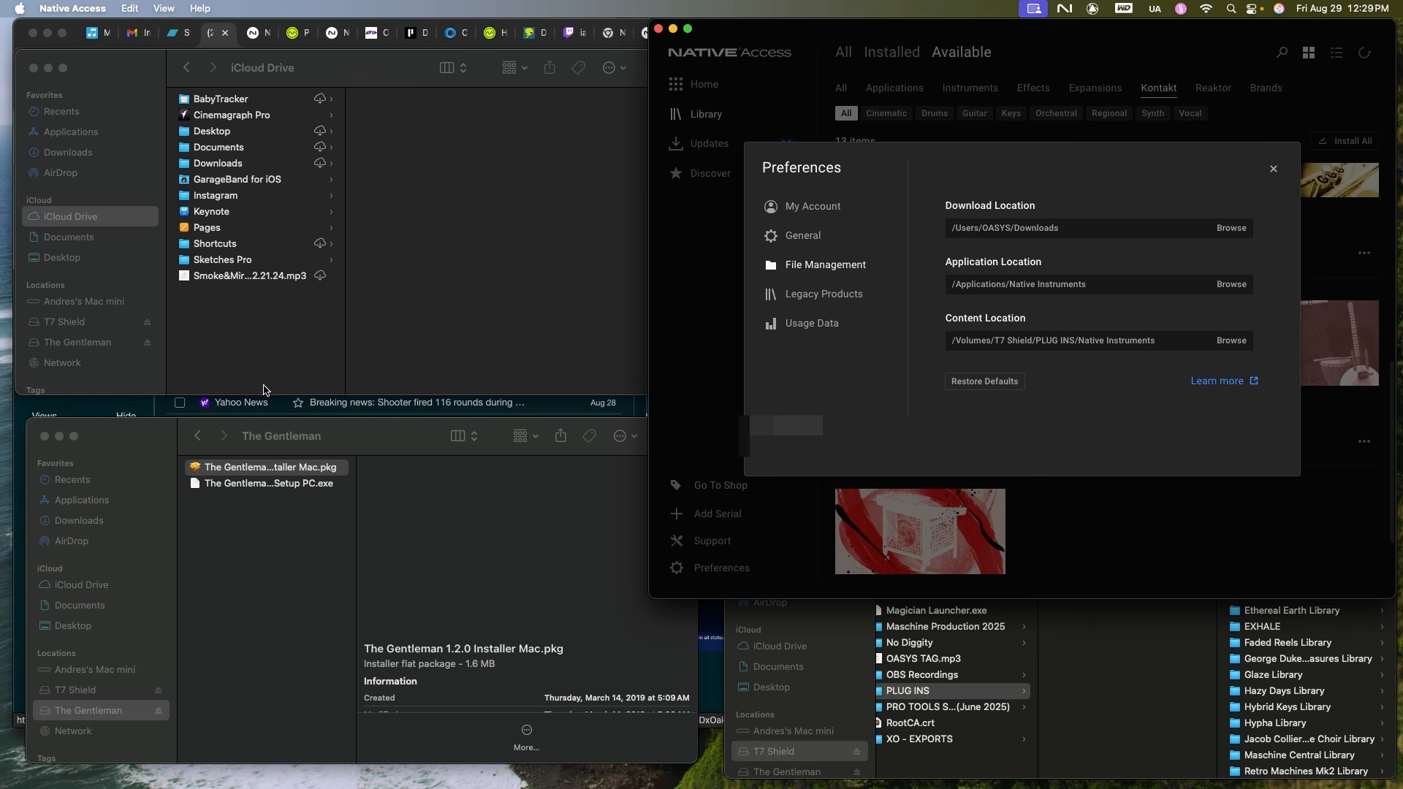
In another Finder window, browse Macintosh HD to the Shared folder inside Users.
left_click(249, 361)
left_click(86, 302)
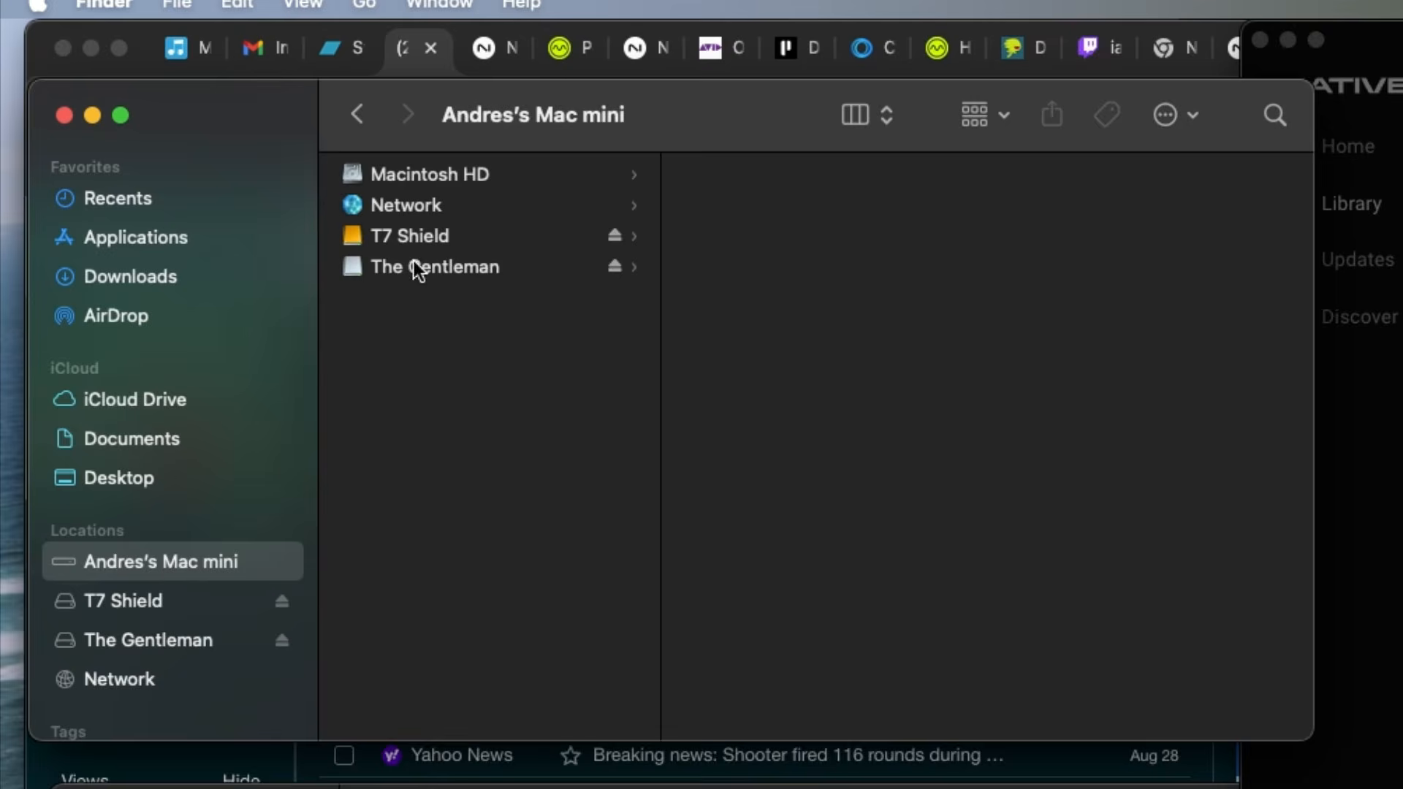
left_click(460, 180)
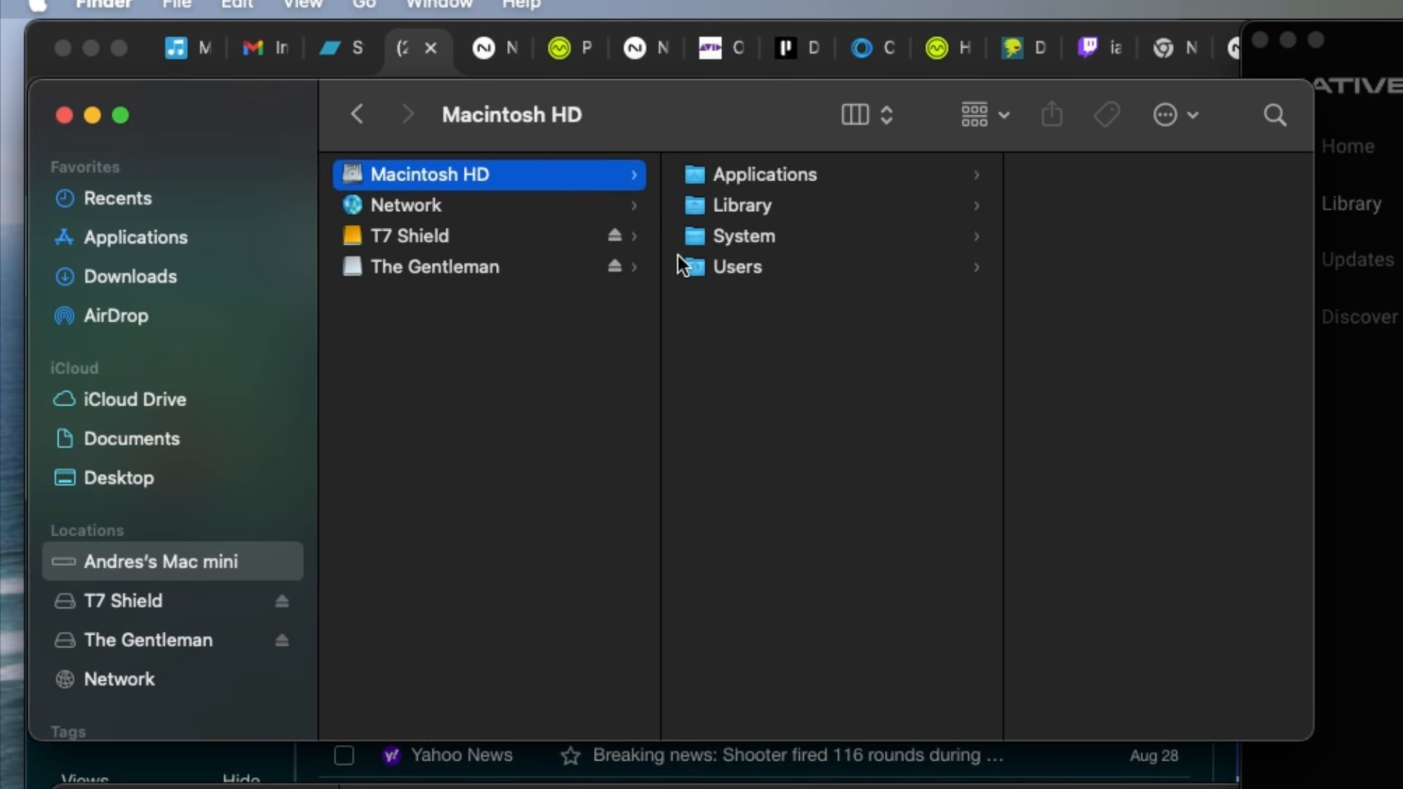
left_click(723, 268)
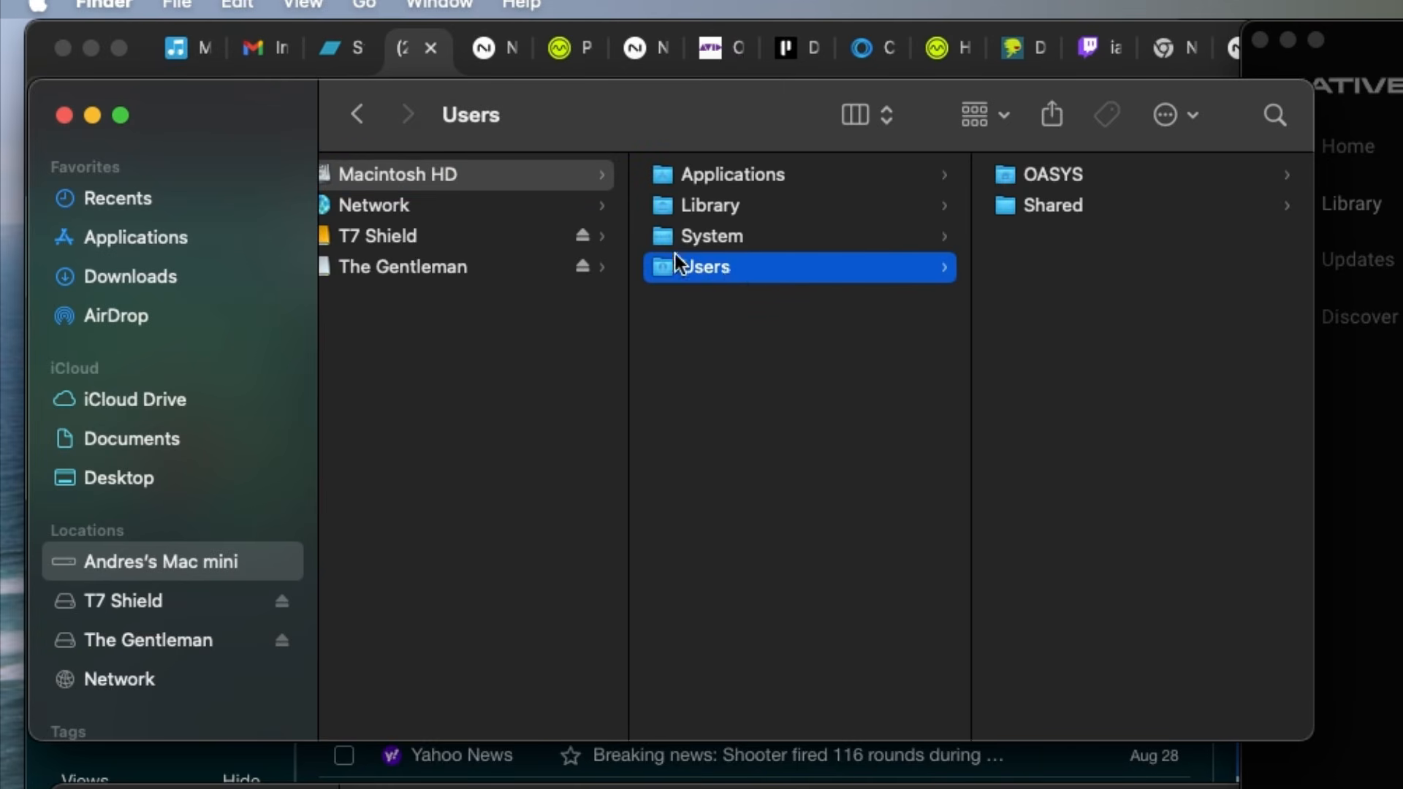
left_click(1061, 209)
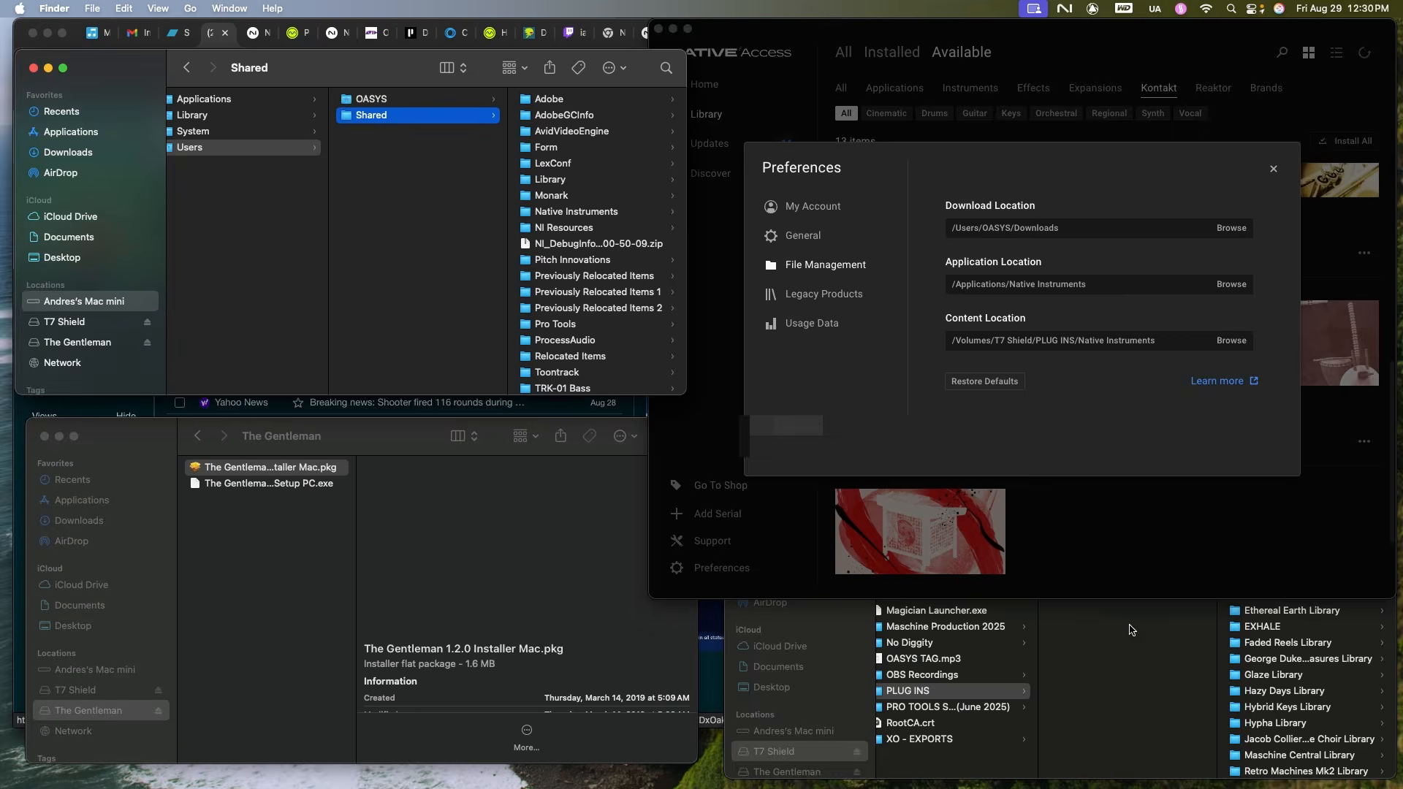
Bring the T7 Shield Finder window forward, and close the Native Access preferences.
left_click(1124, 643)
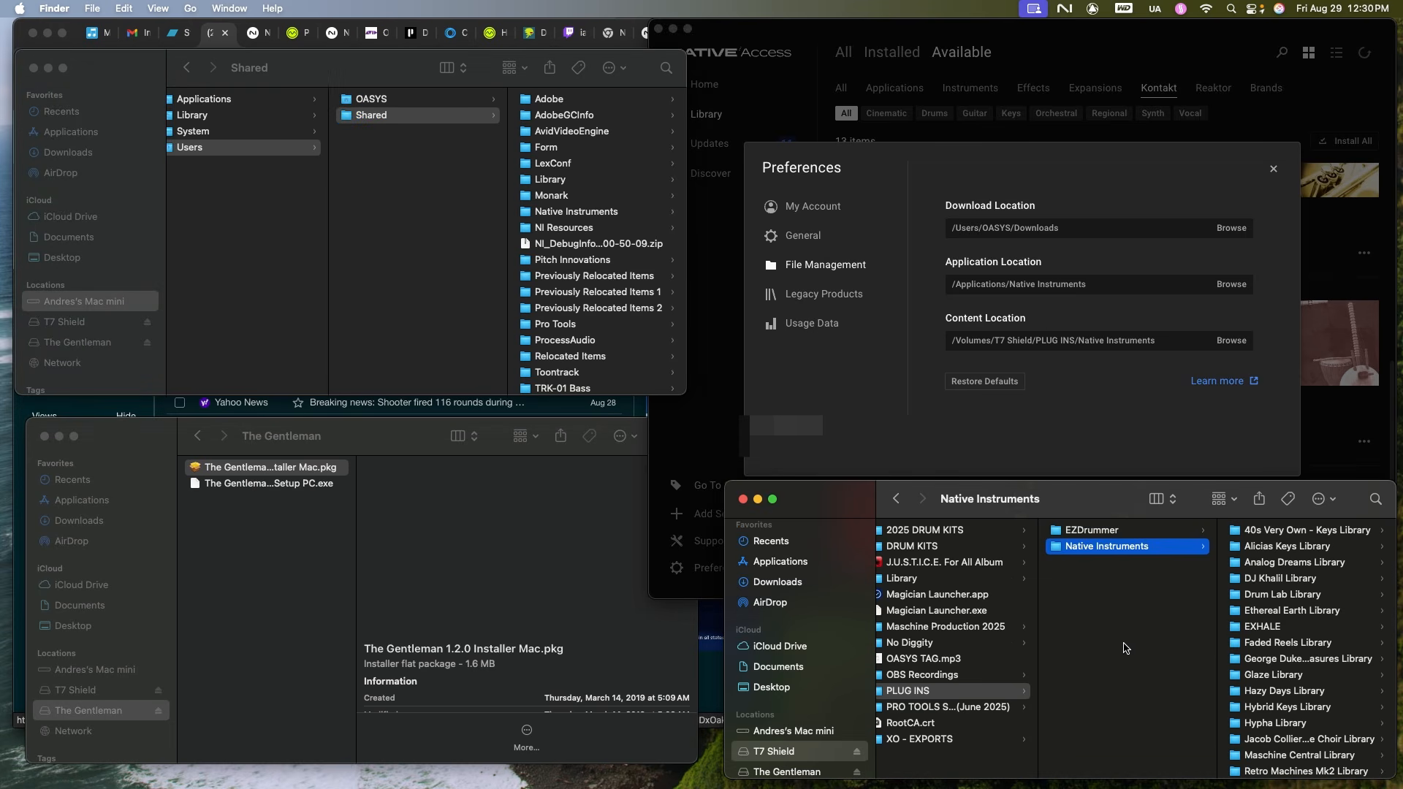
left_click(1274, 173)
left_click(1273, 172)
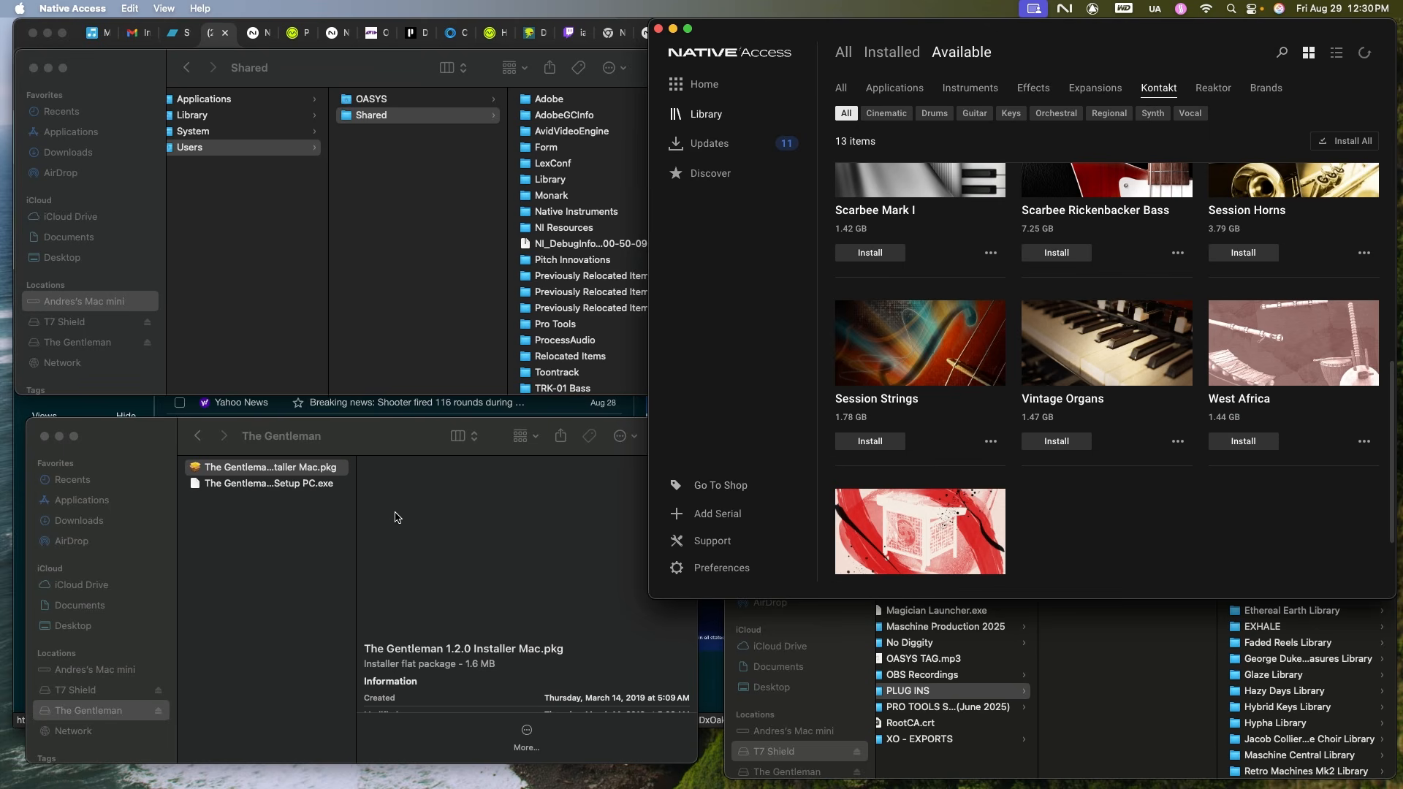
Show the Downloads folder in the Finder window for The Gentleman, and return to Native Access.
left_click(269, 561)
left_click(79, 520)
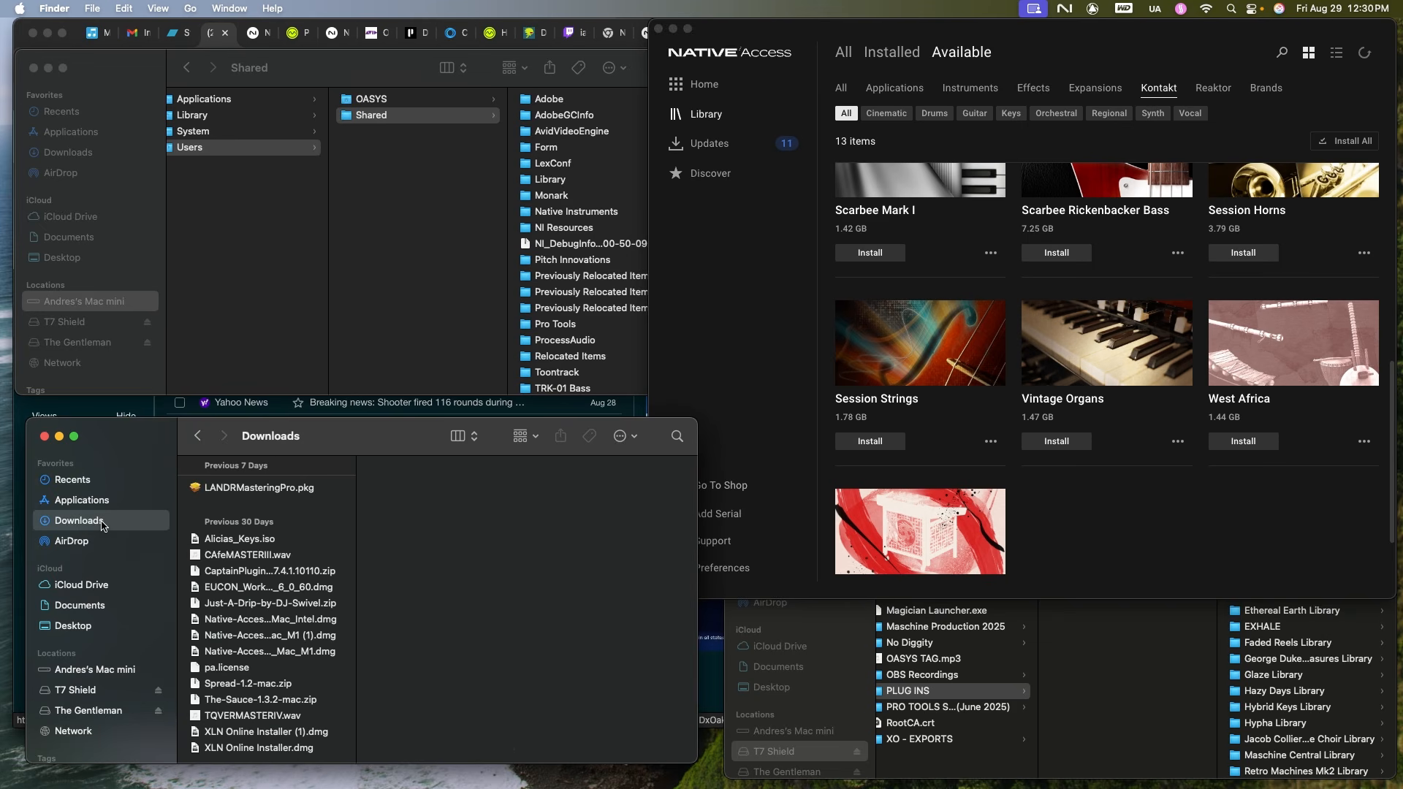
left_click(1271, 549)
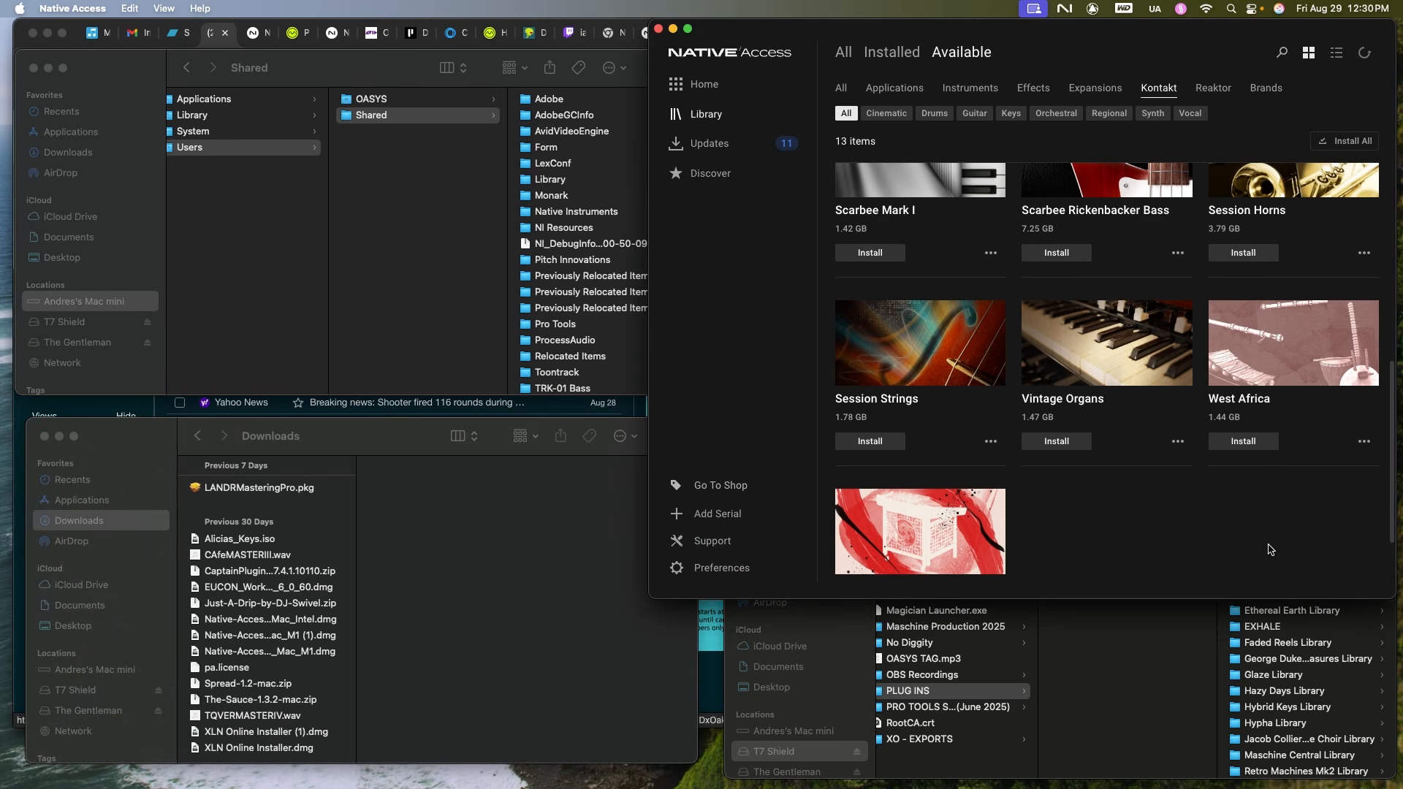
Launch Kontakt 8, look through its list of installed instruments, and quit it.
mouse_move(806, 774)
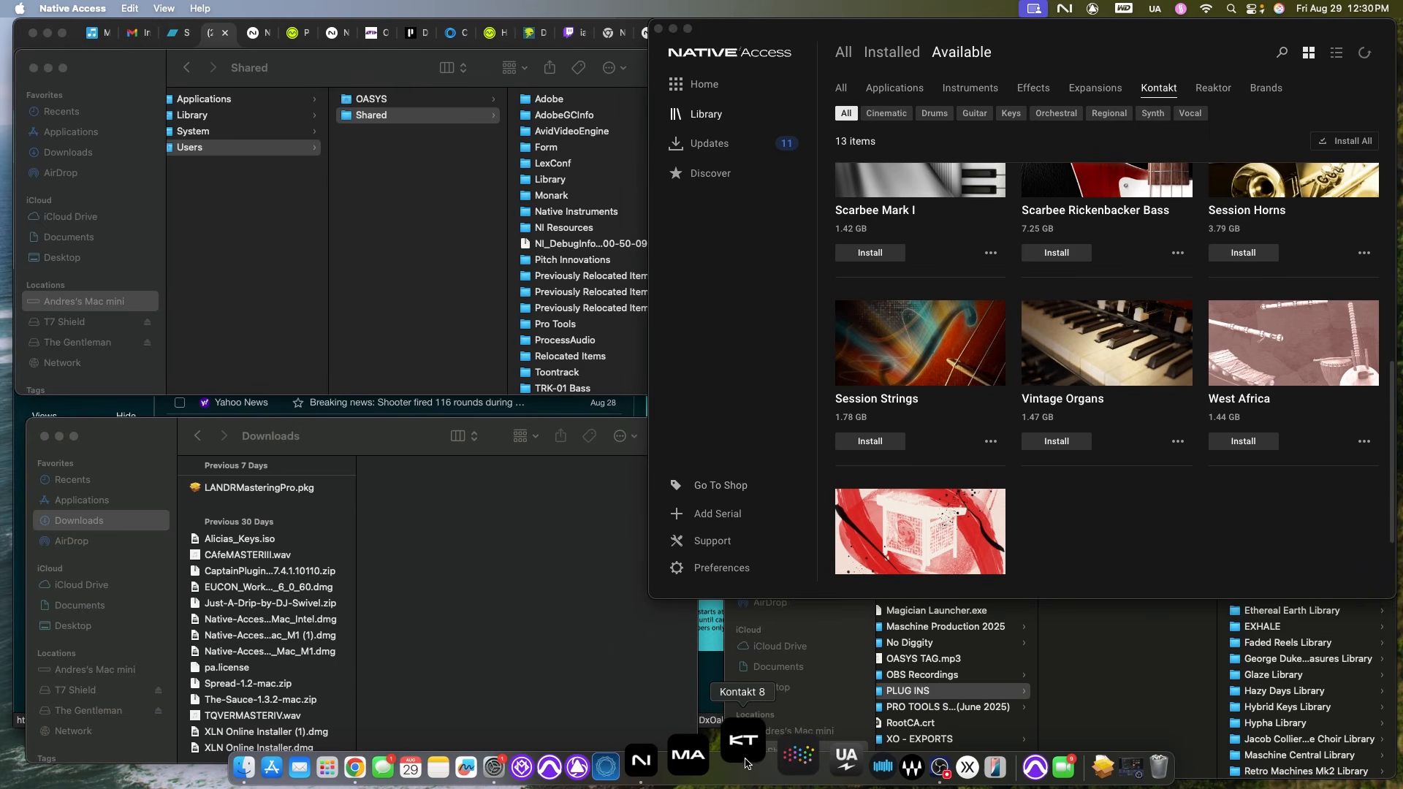
left_click(744, 760)
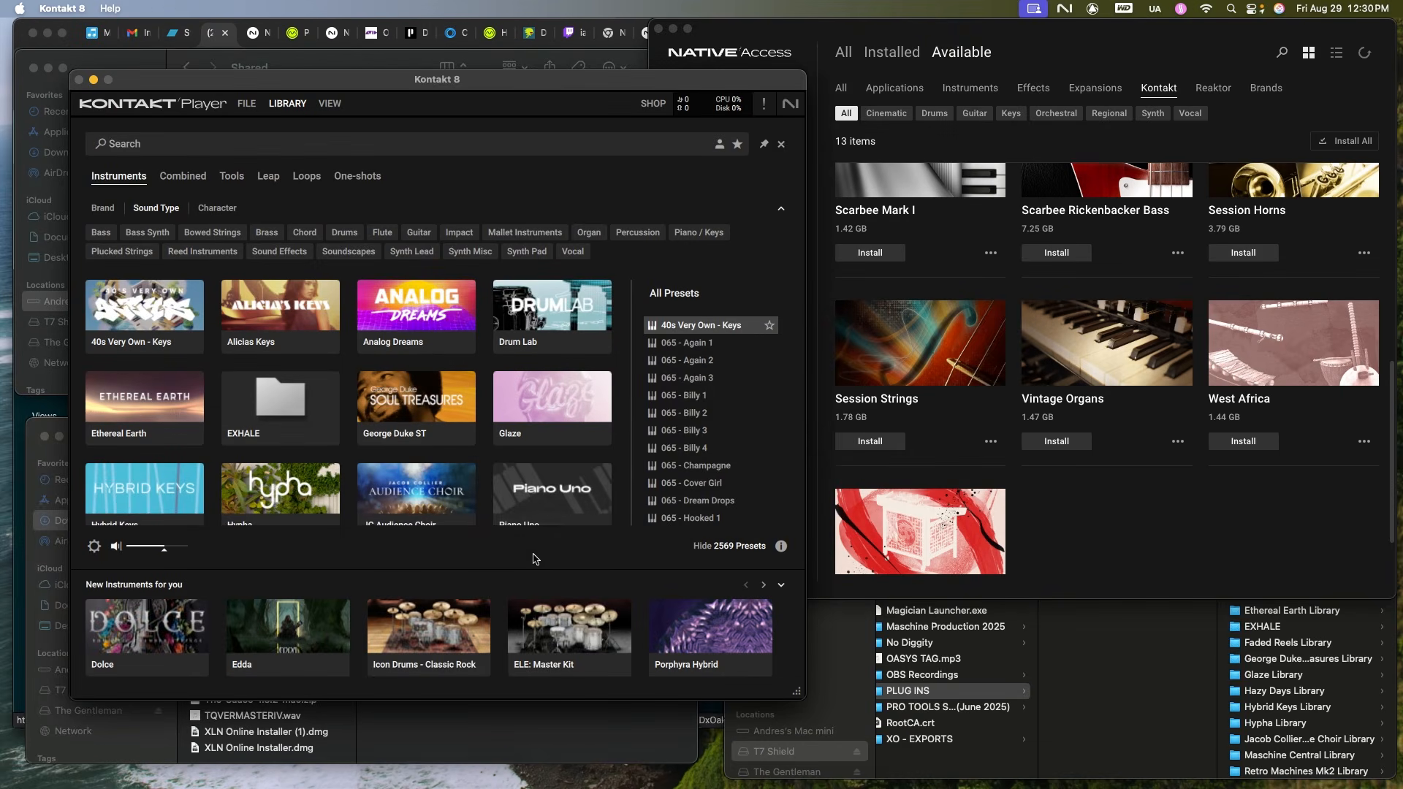
scroll(491, 476, "down", 3)
scroll(491, 476, "up", 3)
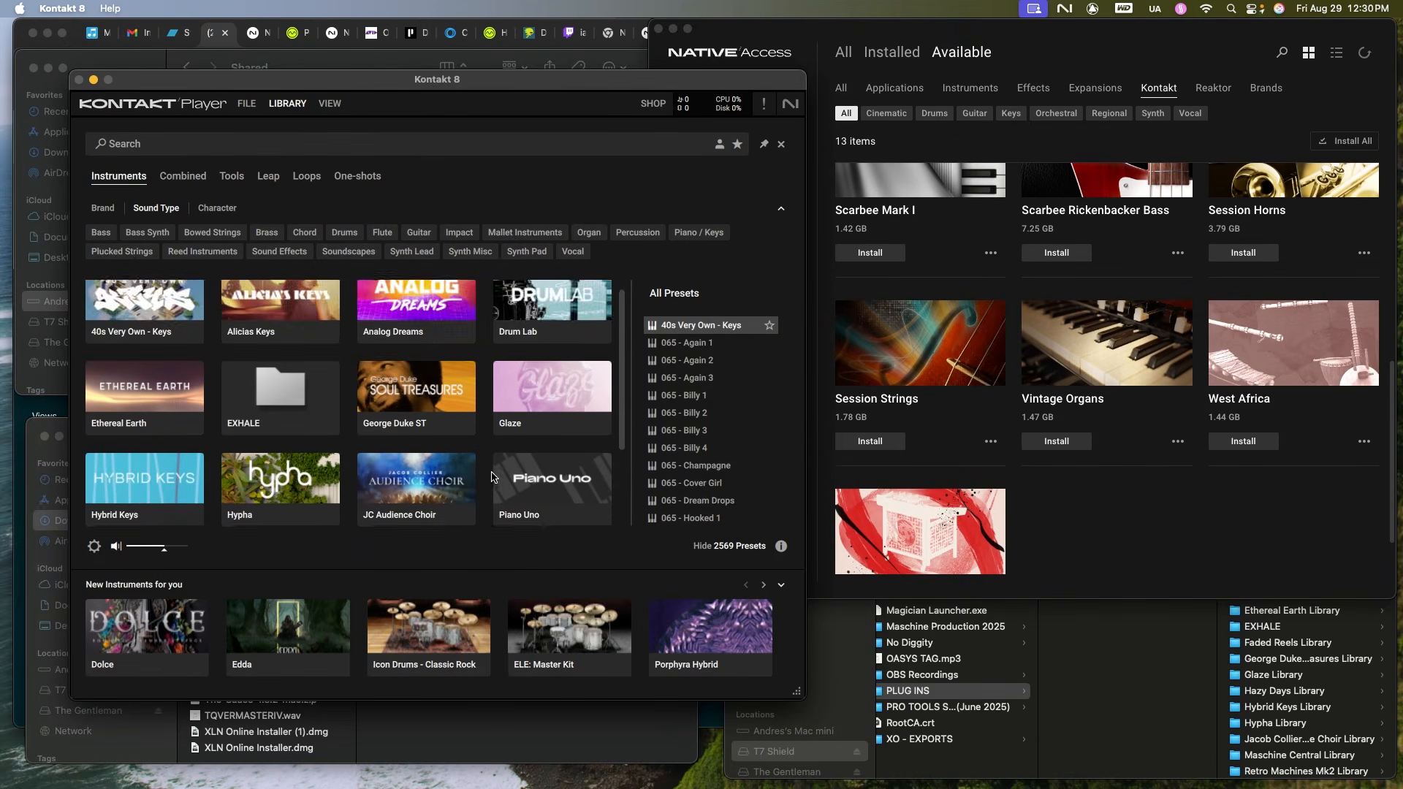
scroll(491, 476, "down", 2)
scroll(491, 476, "down", 1)
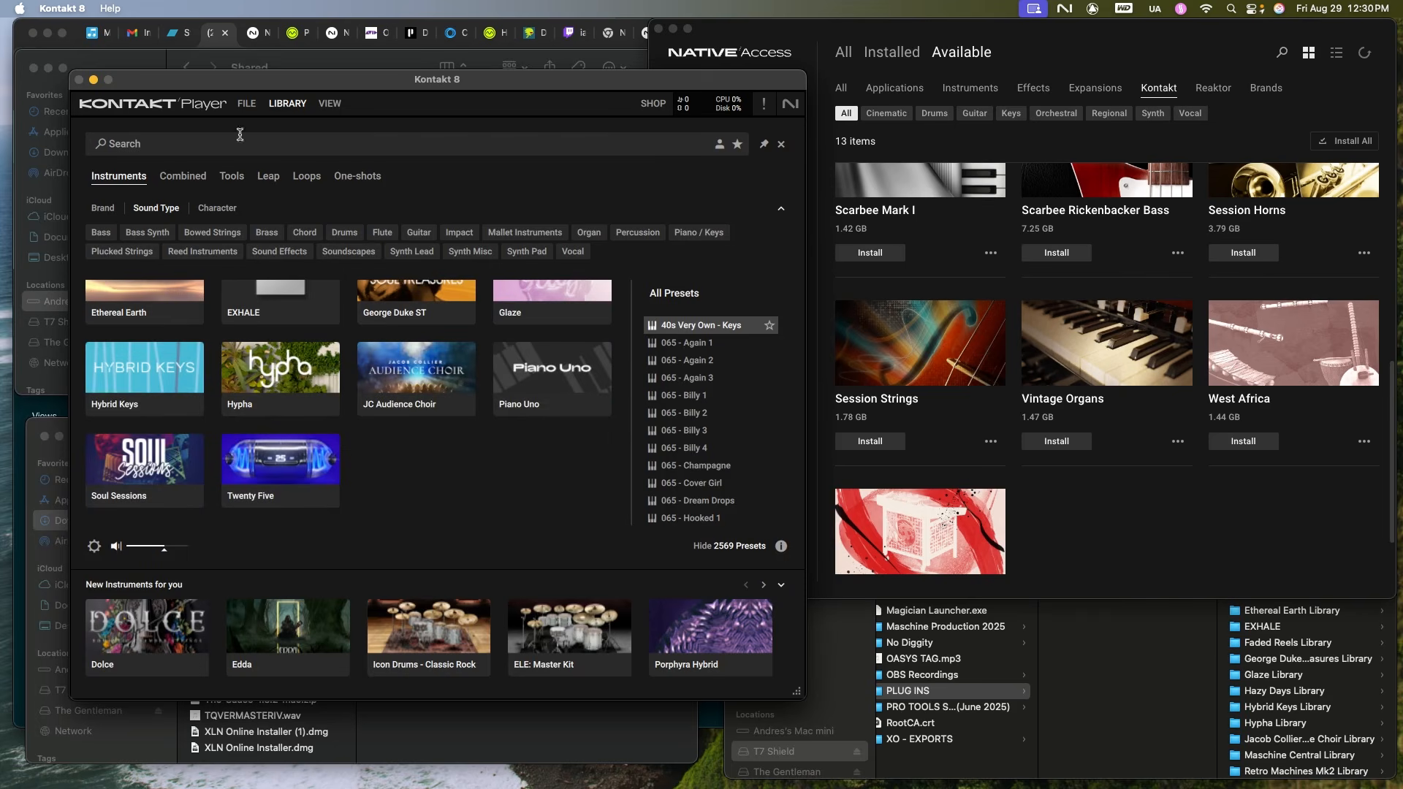
right_click(744, 763)
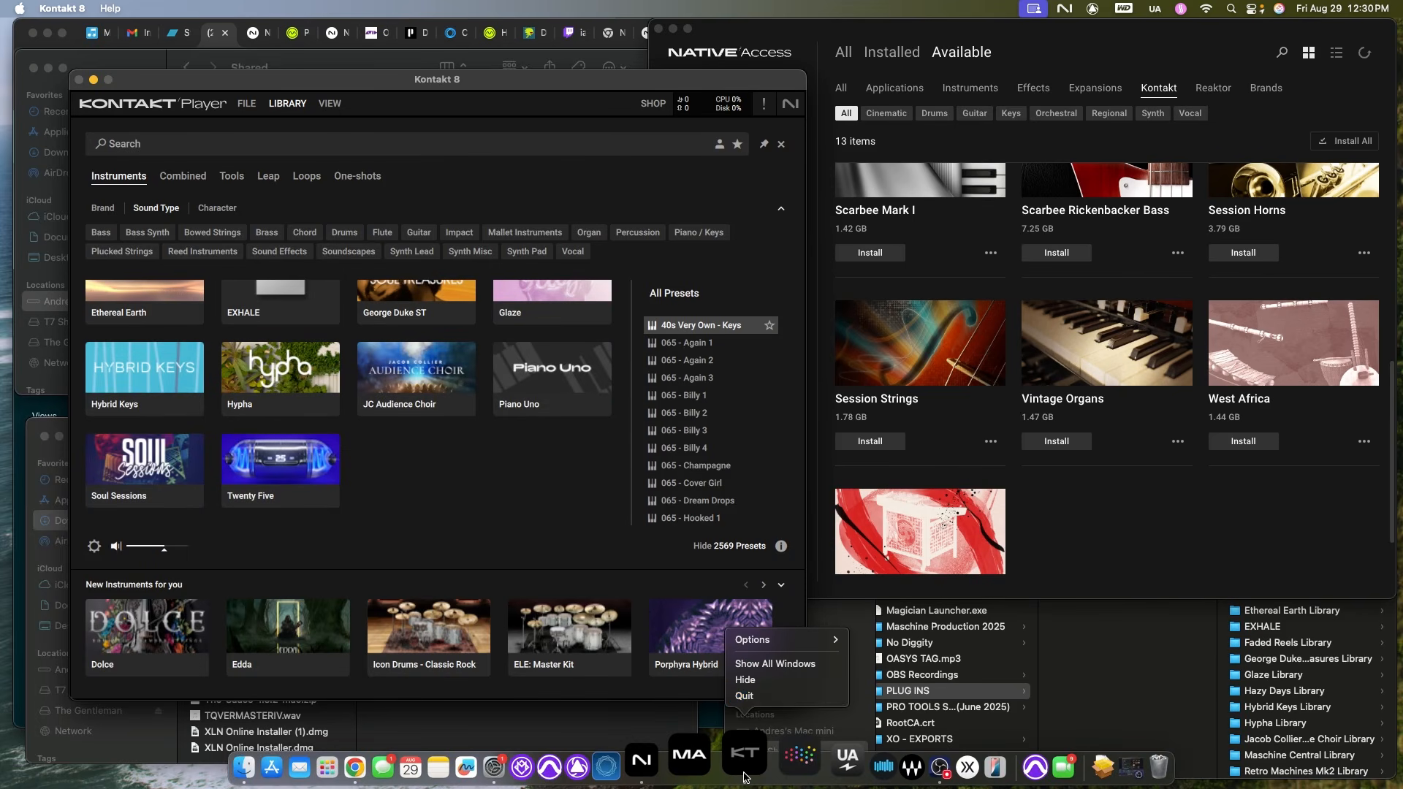
left_click(763, 698)
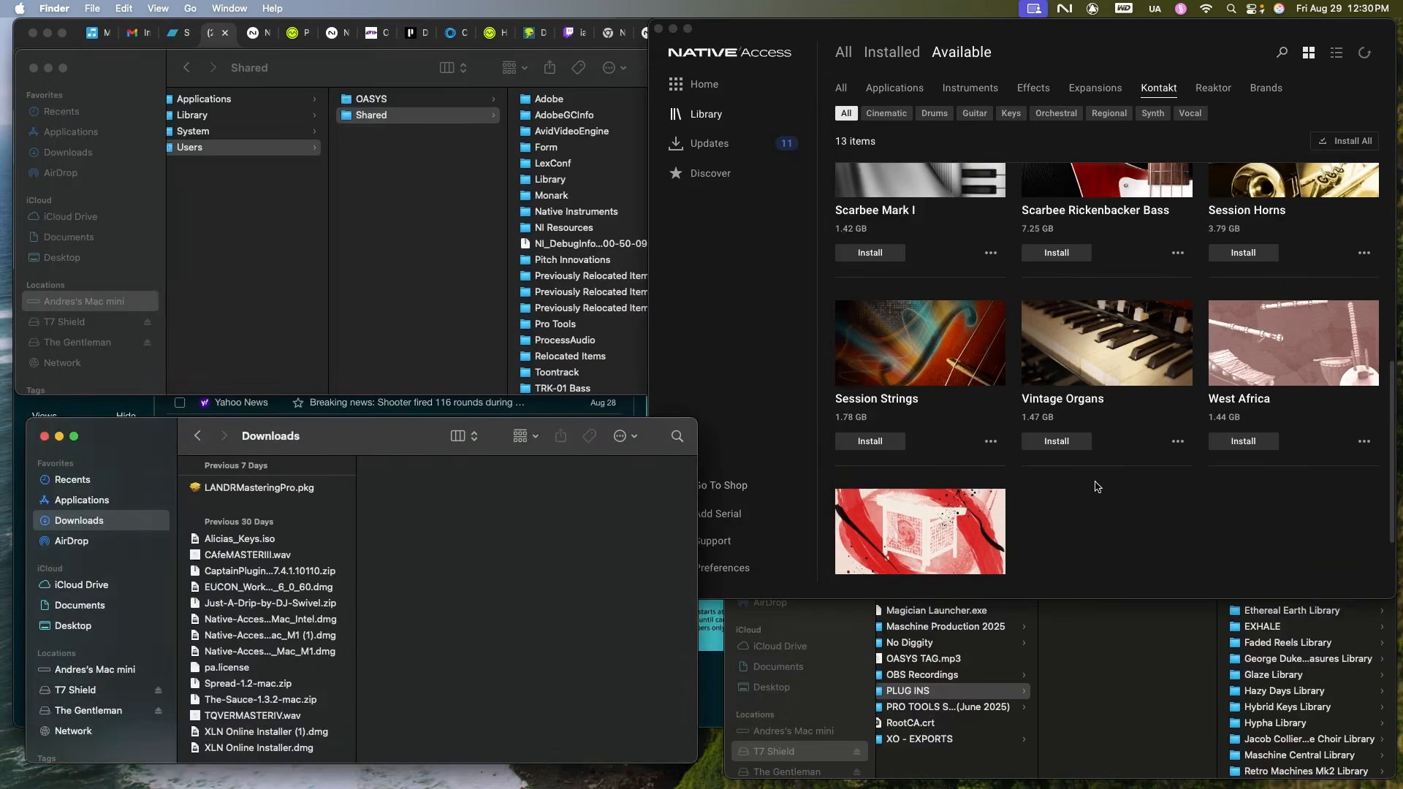
In Chrome, return to all product downloads in the Native Instruments account and download the latest West Africa version, 1.4.1.1.
left_click(1125, 547)
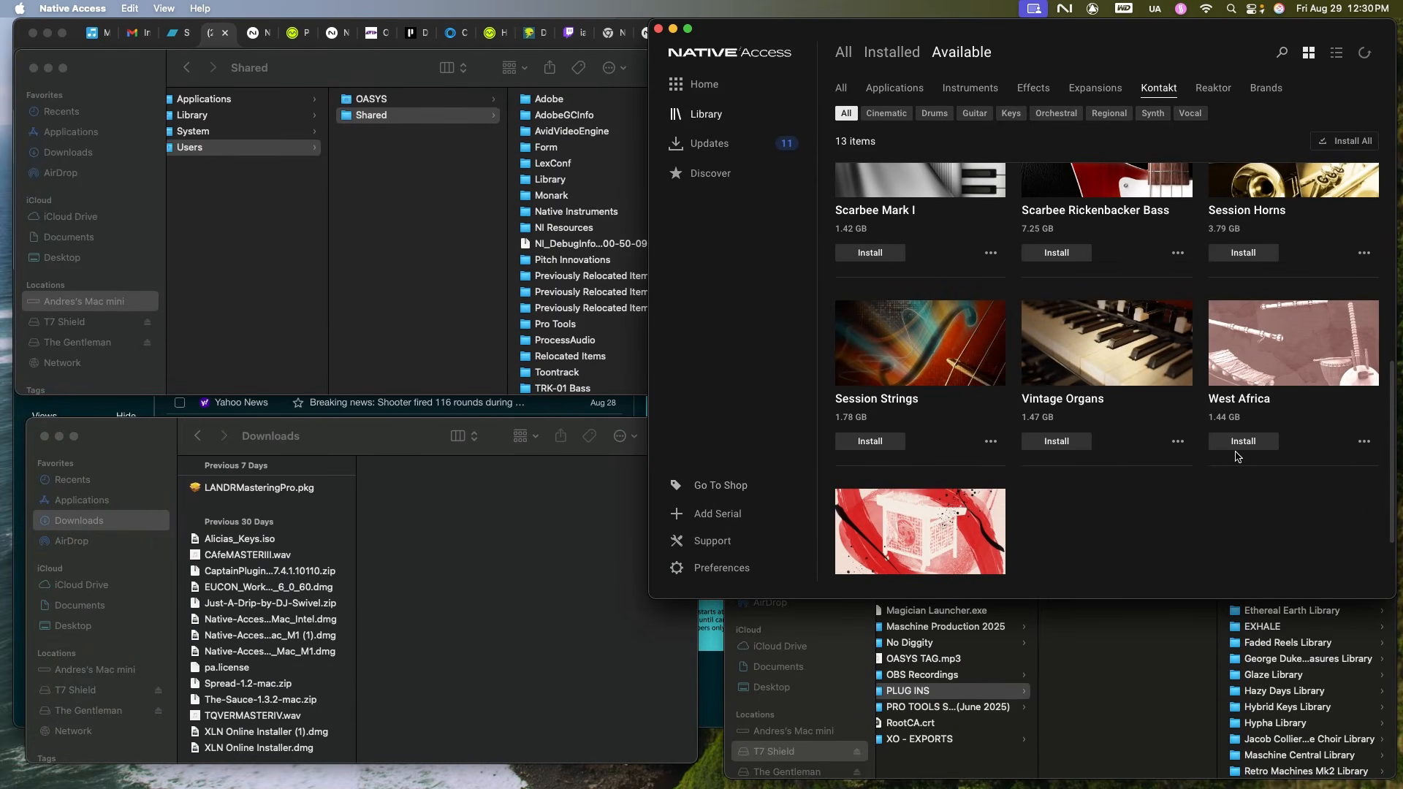
left_click(253, 33)
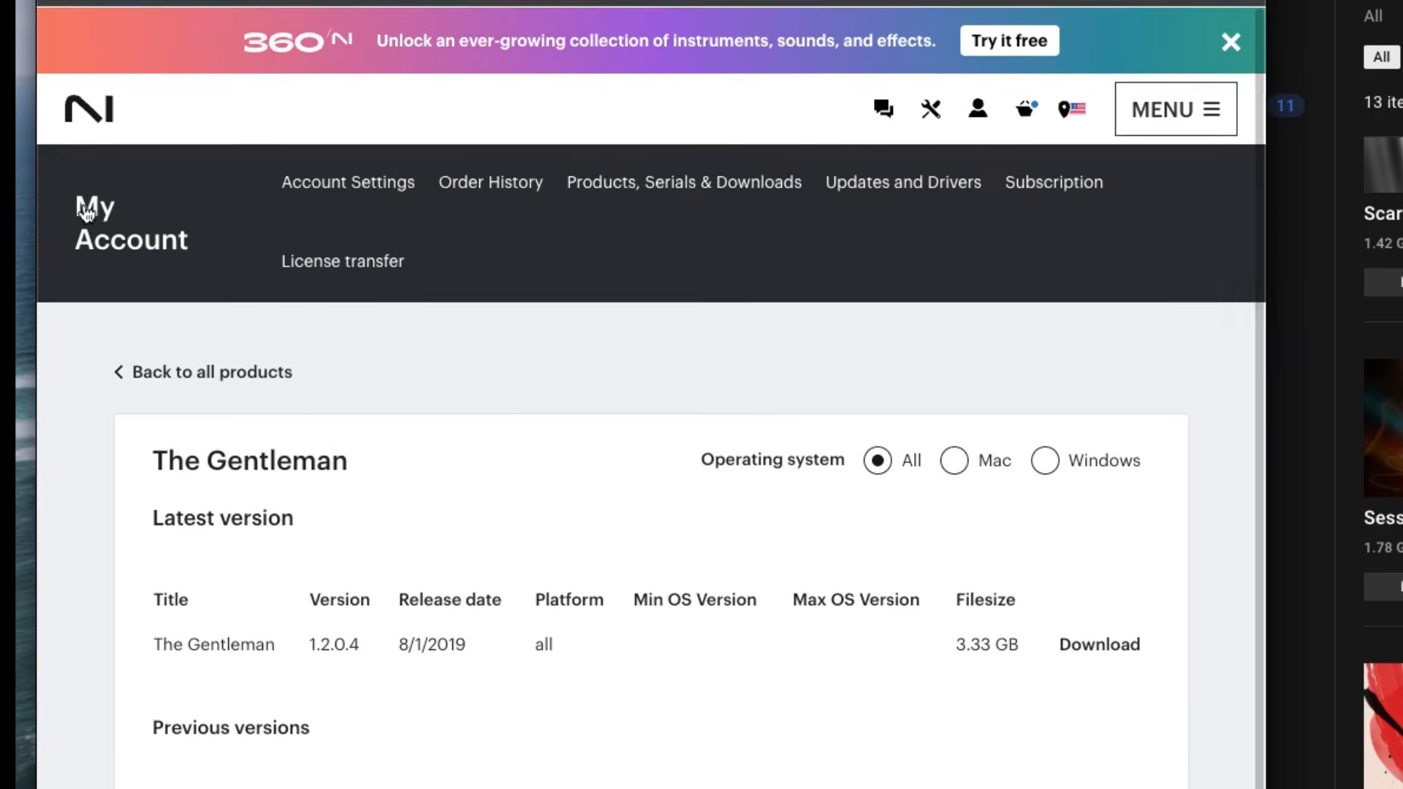
left_click(269, 373)
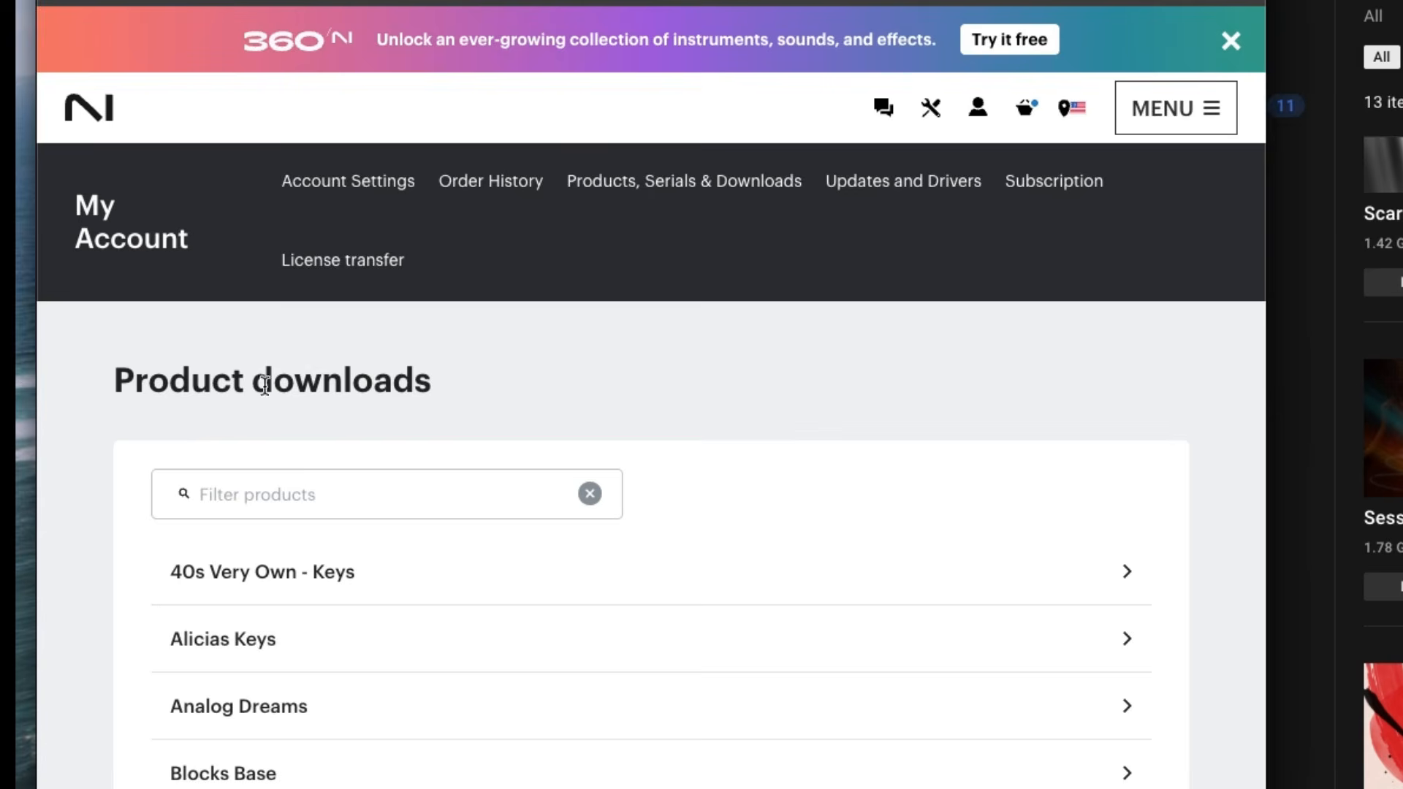
scroll(558, 630, "down", 20)
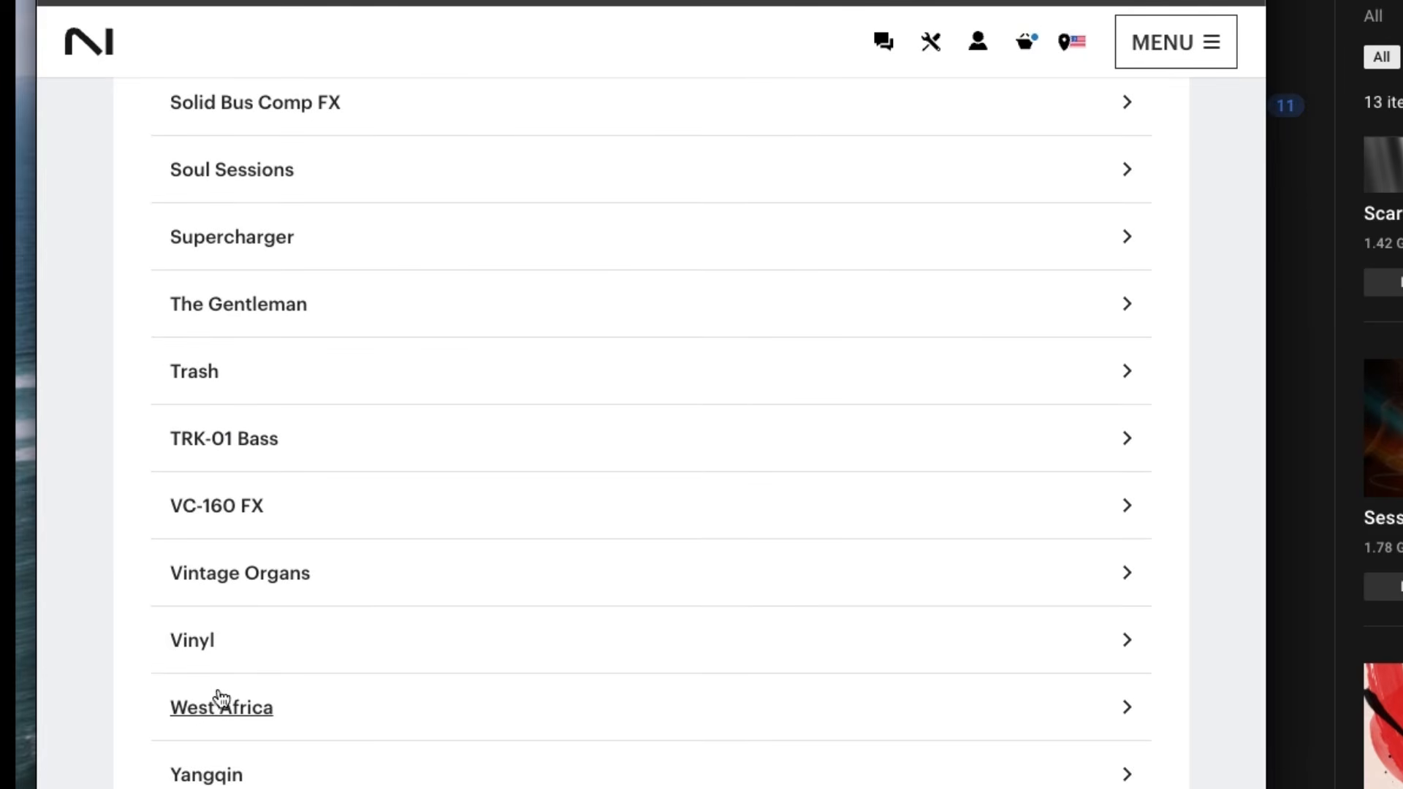
left_click(255, 712)
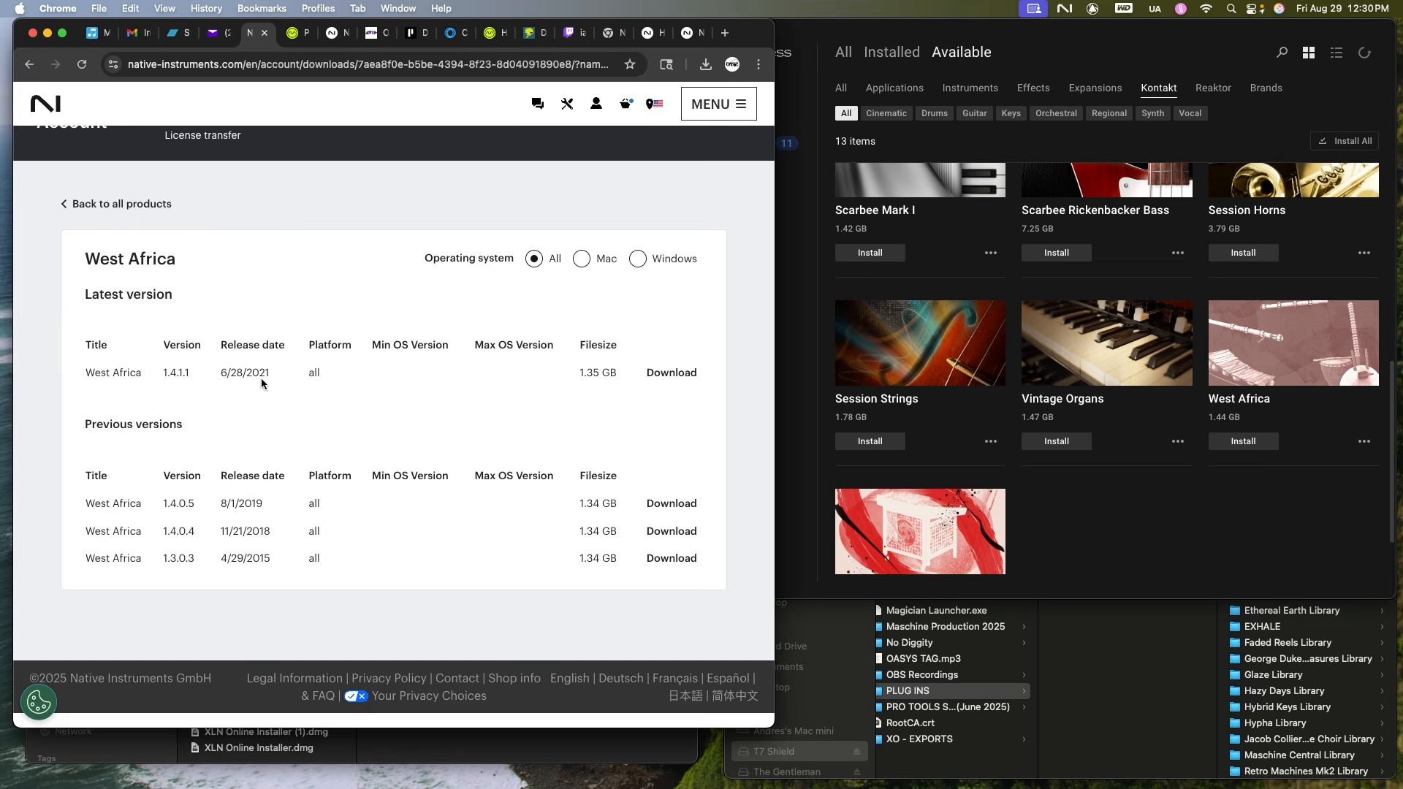
left_click(700, 371)
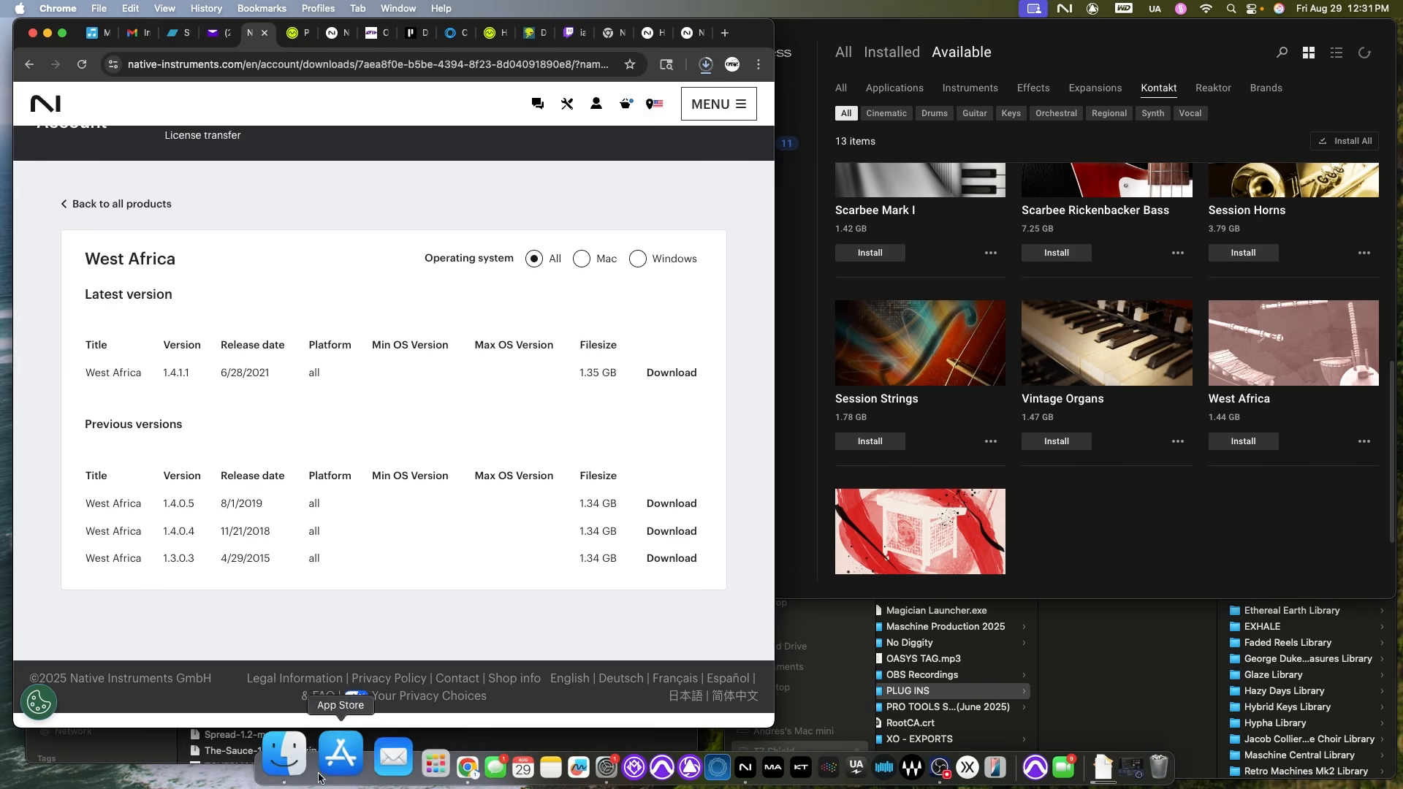
Bring up and reposition the Finder window showing Downloads, and select the unconfirmed .crdownload file.
left_click(306, 763)
left_click_drag(737, 85, 735, 37)
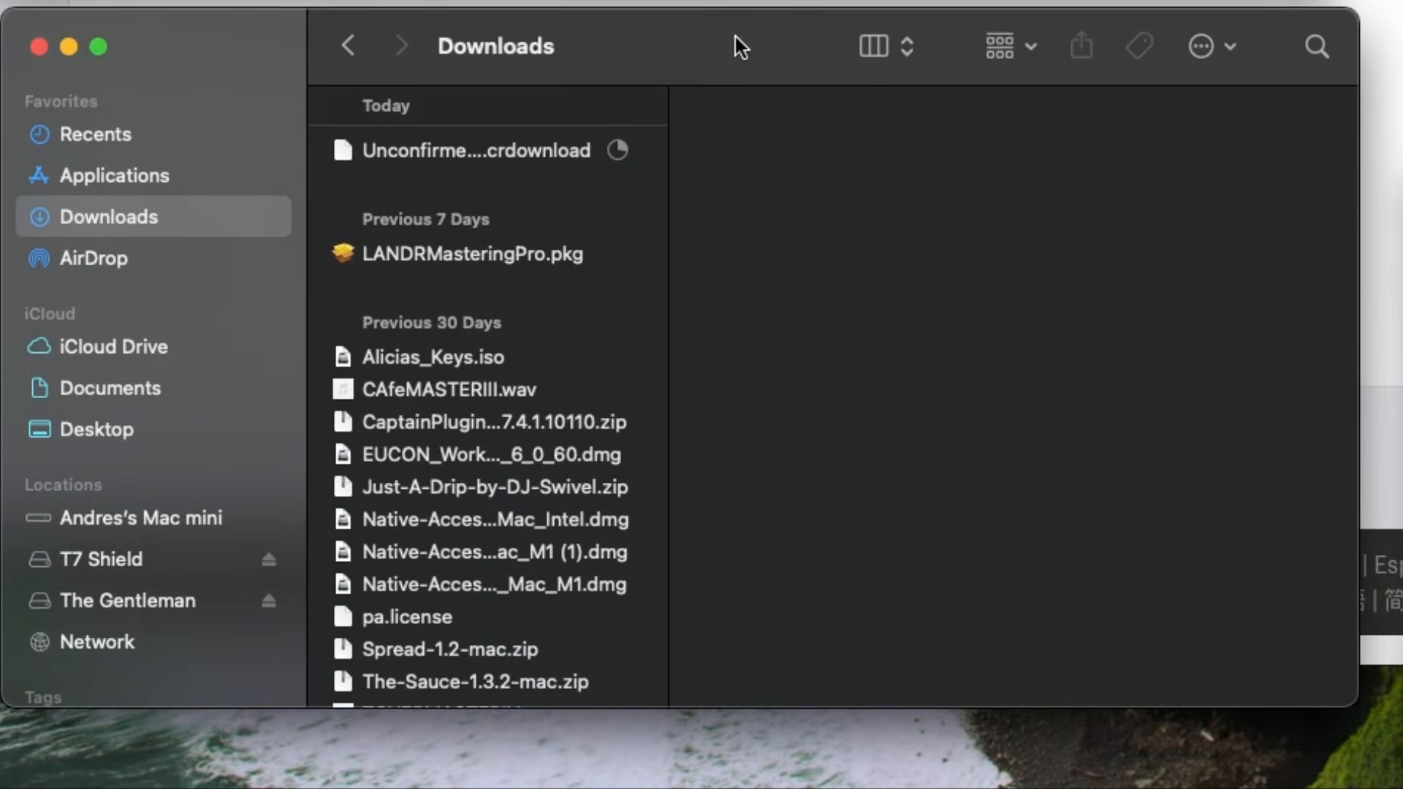
left_click(521, 142)
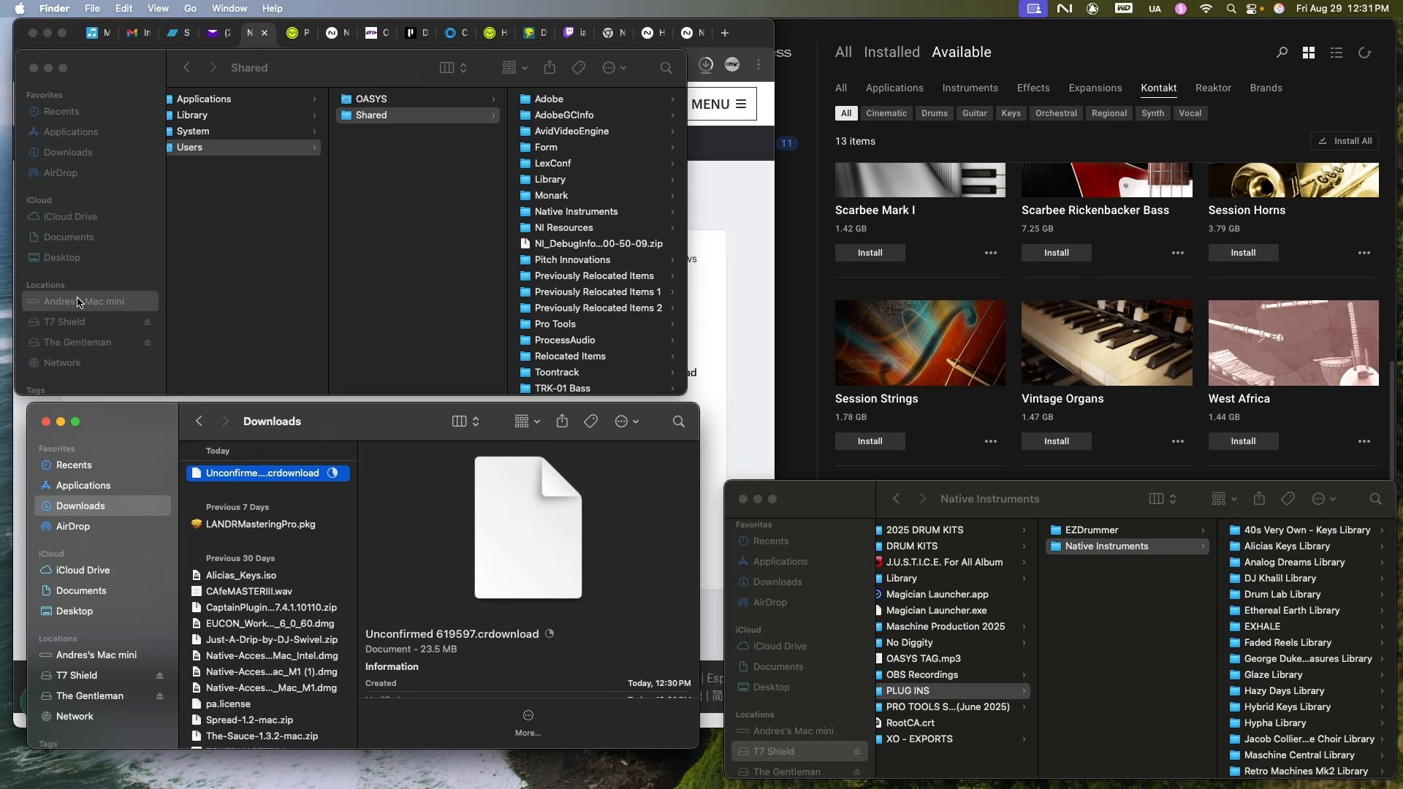
Browse Macintosh HD to the Shared folder inside Users, and bring forward the Finder window showing Native Instruments on T7 Shield.
left_click(81, 300)
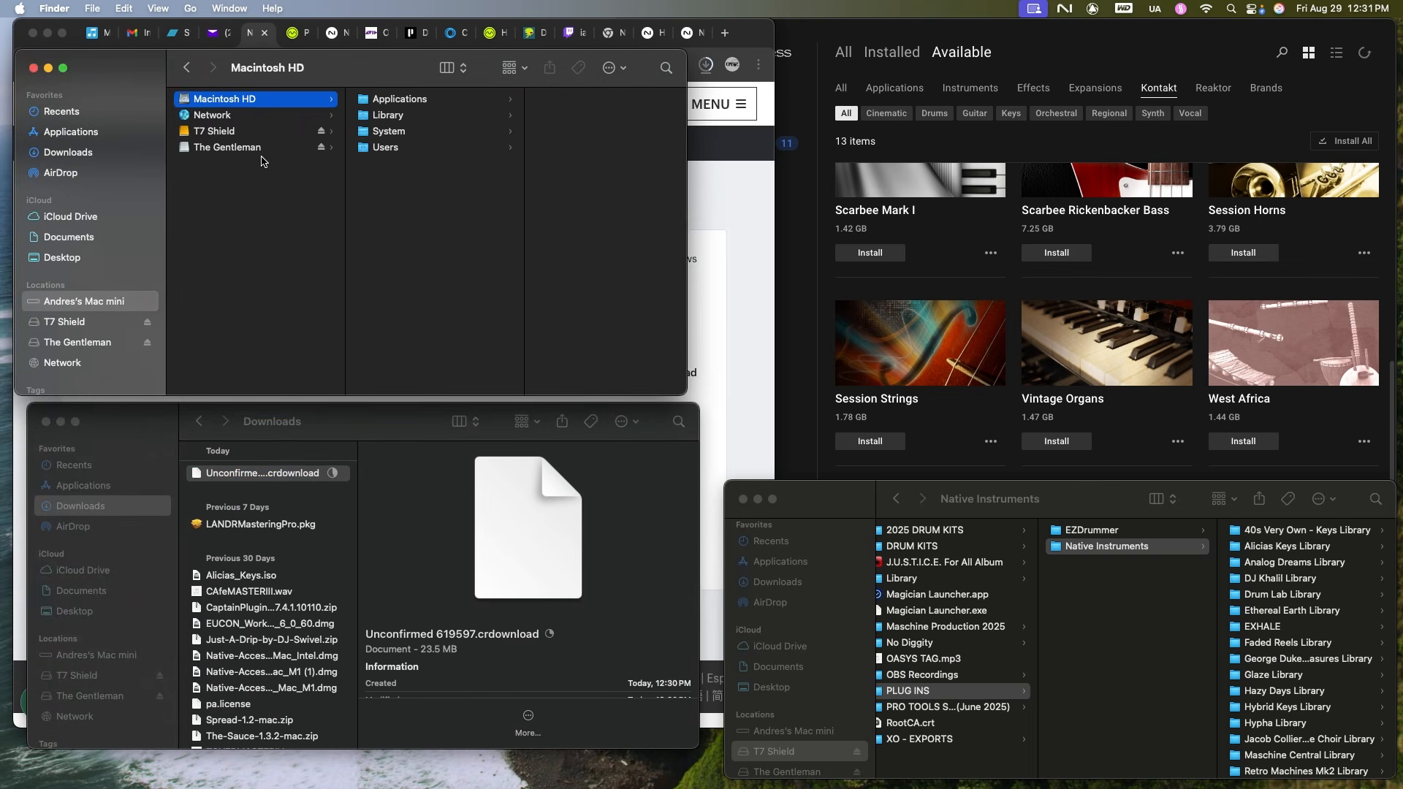
left_click(387, 149)
left_click(562, 120)
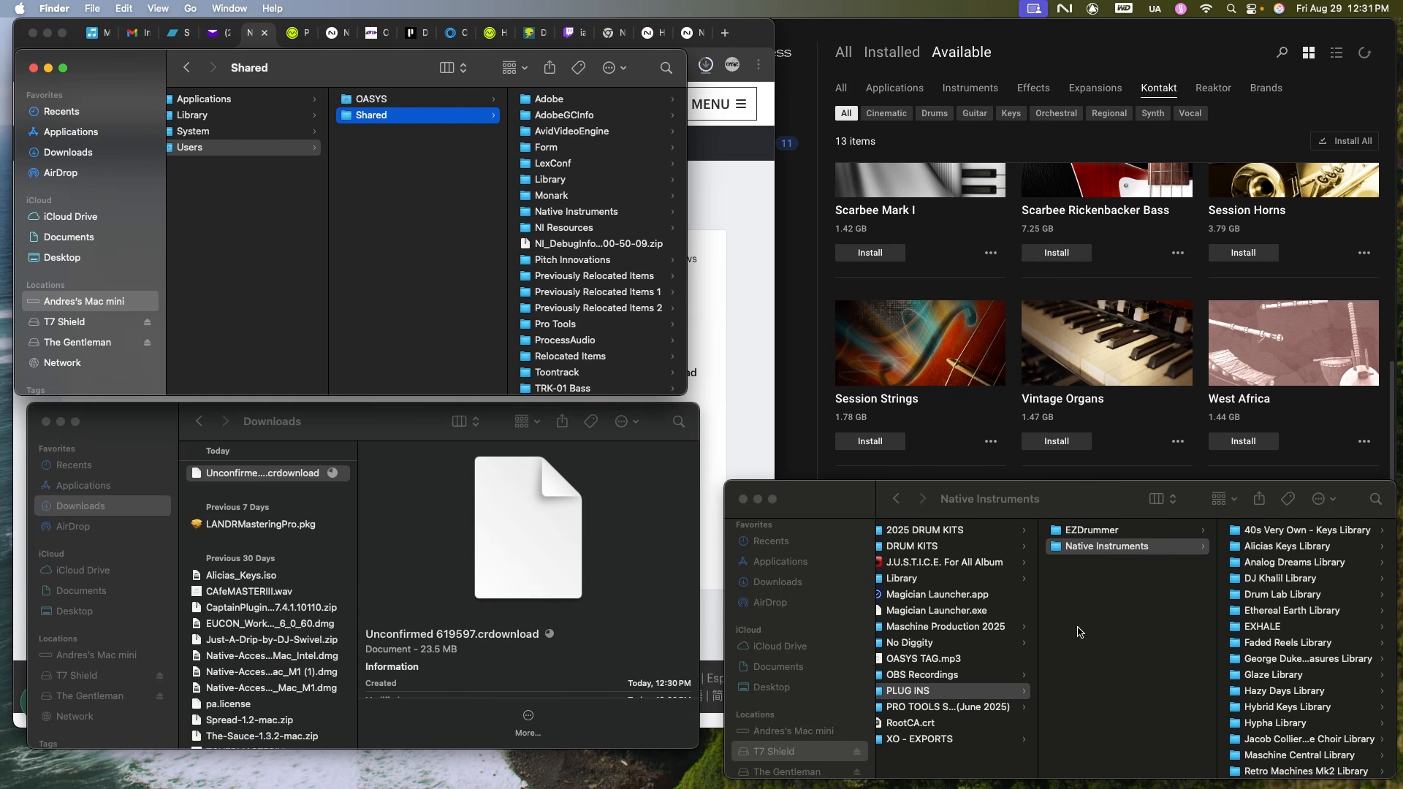
left_click(1107, 632)
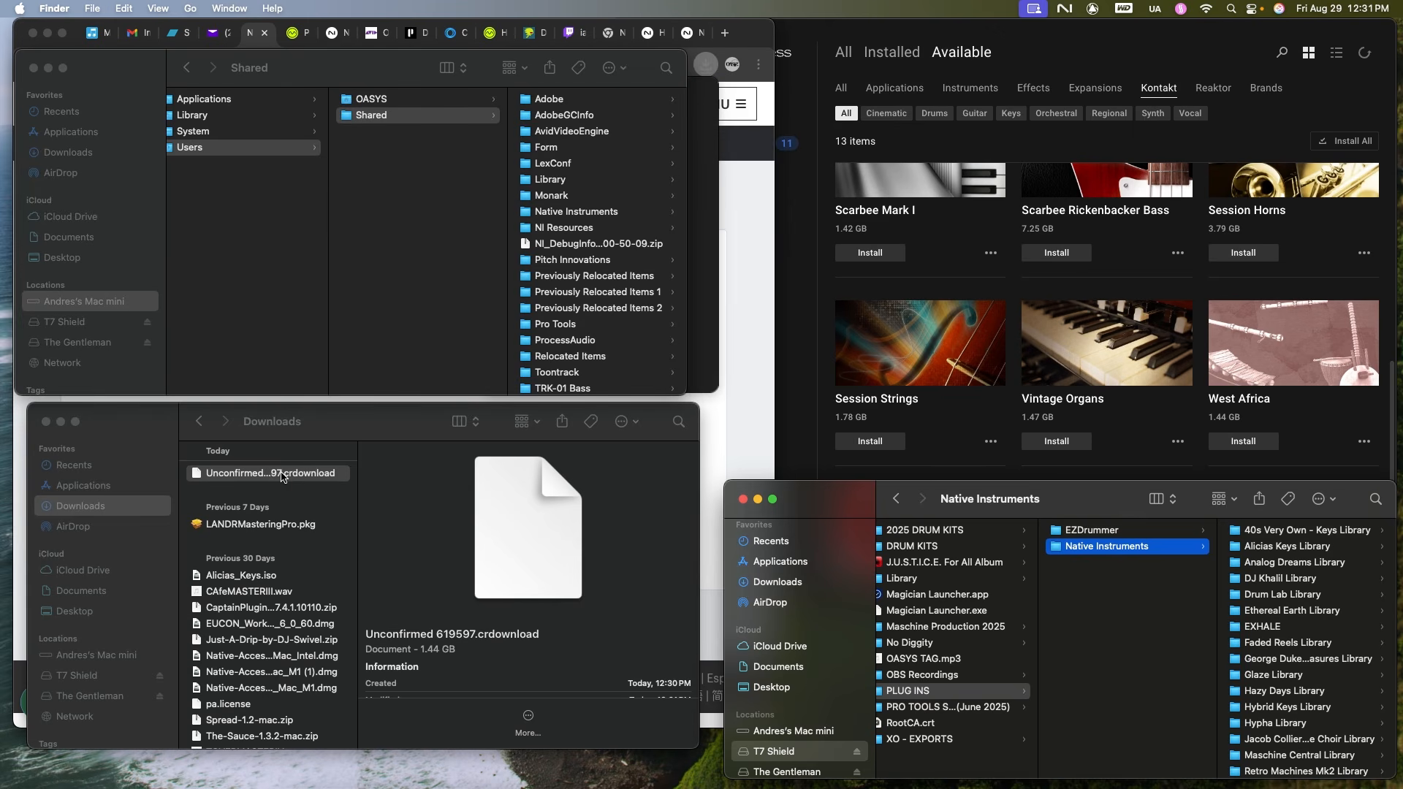
Show the Privacy & Security page in System Settings, and mount West_Africa.iso from Downloads and show its contents.
mouse_move(465, 783)
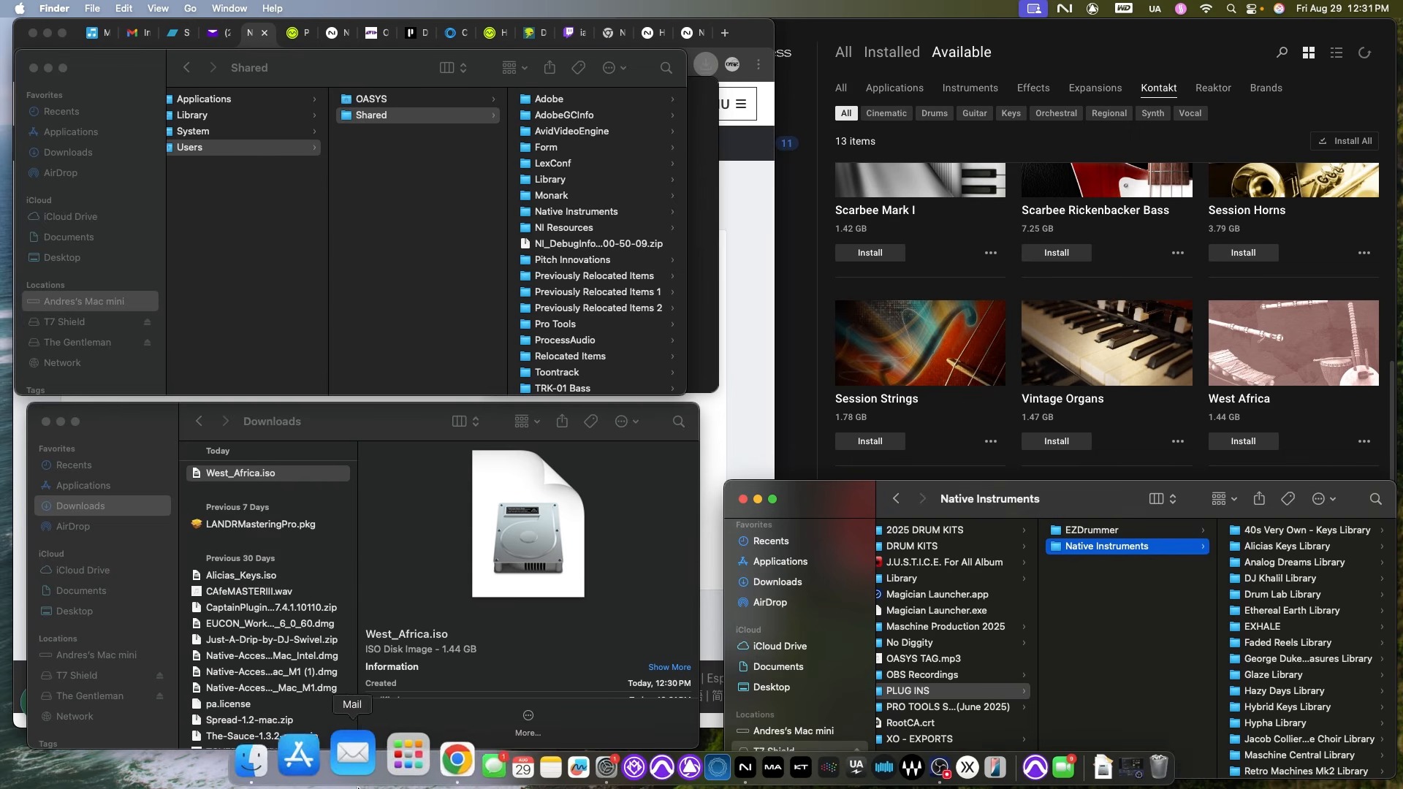
left_click(550, 760)
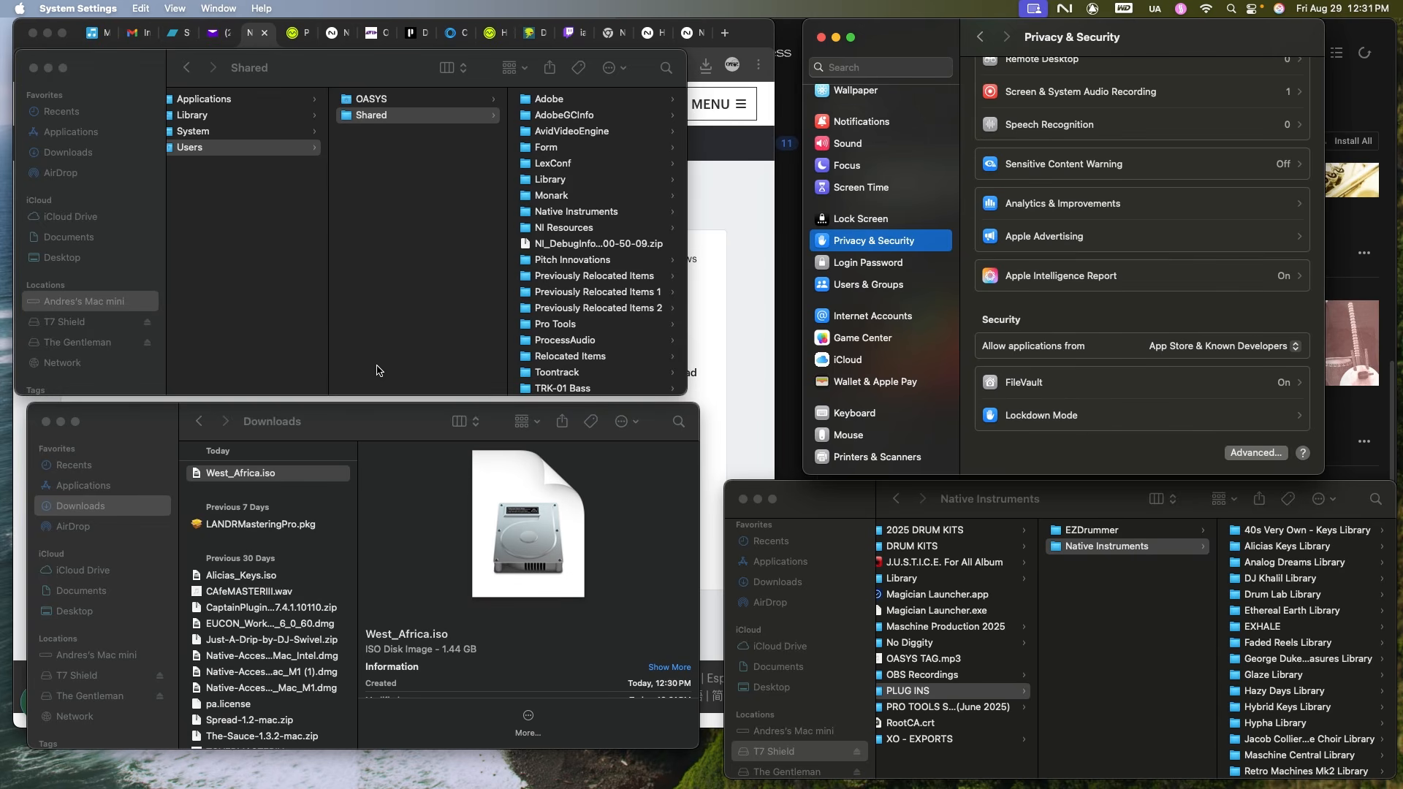
left_click(272, 475)
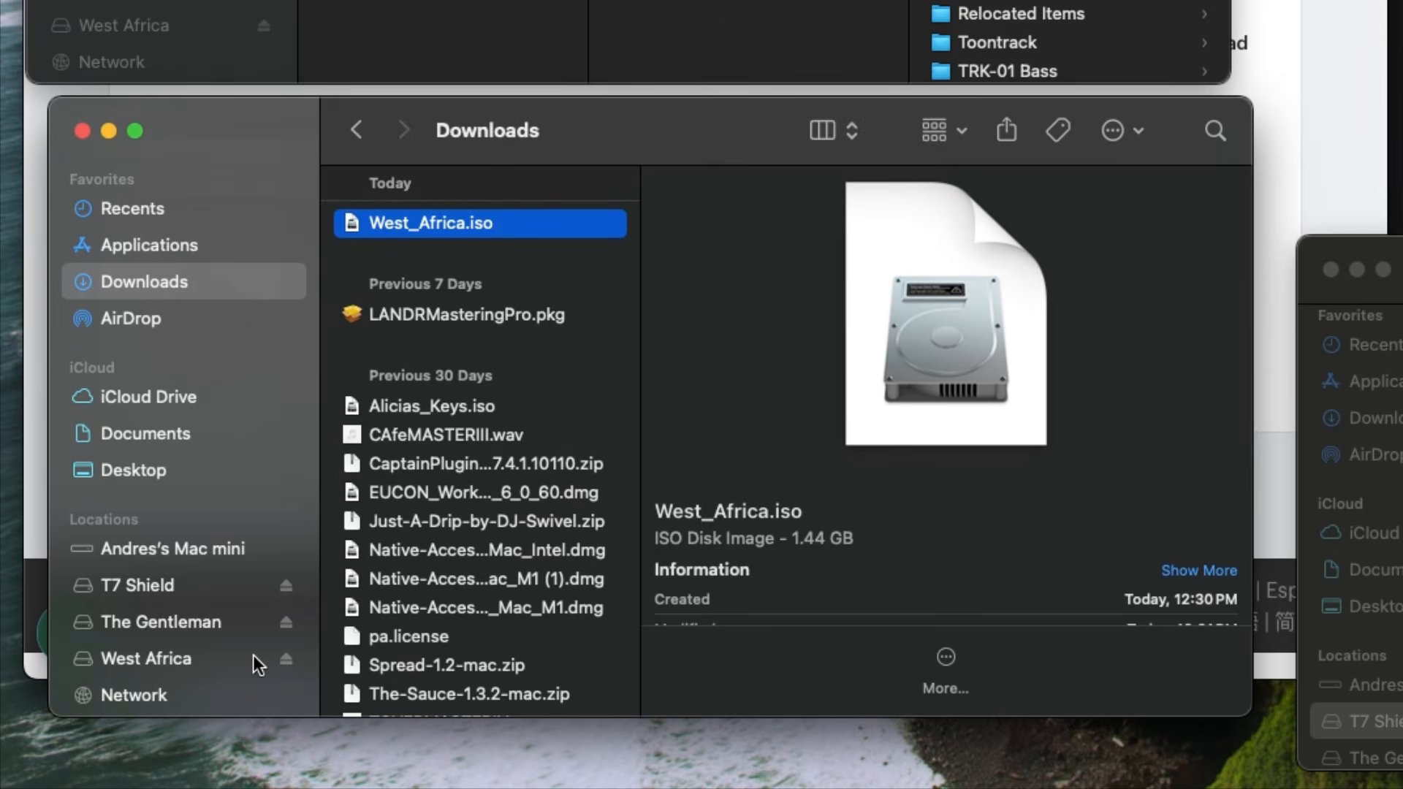
left_click(206, 668)
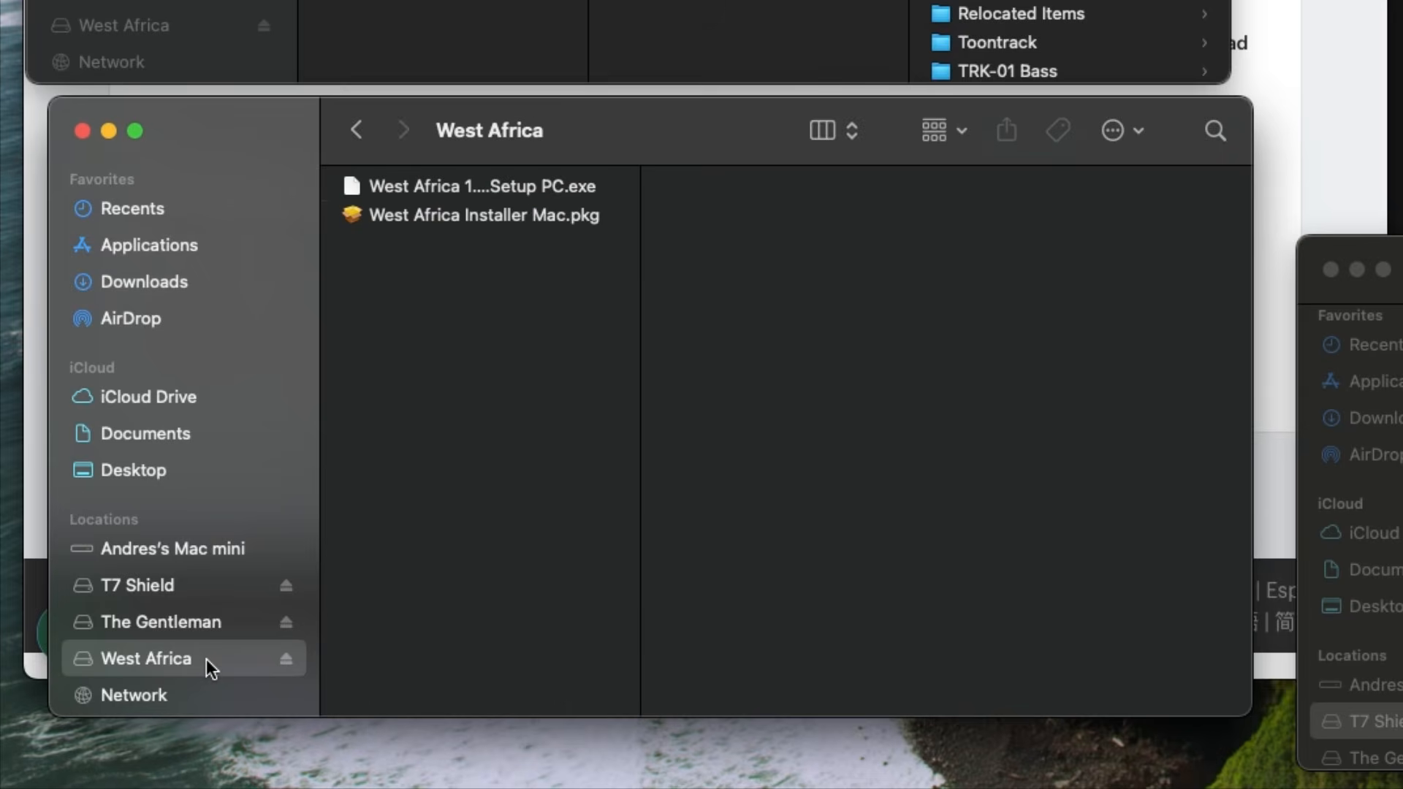
Launch West Africa Installer Mac.pkg and authorize opening the blocked package in Privacy & Security, entering the administrator password.
left_click(510, 215)
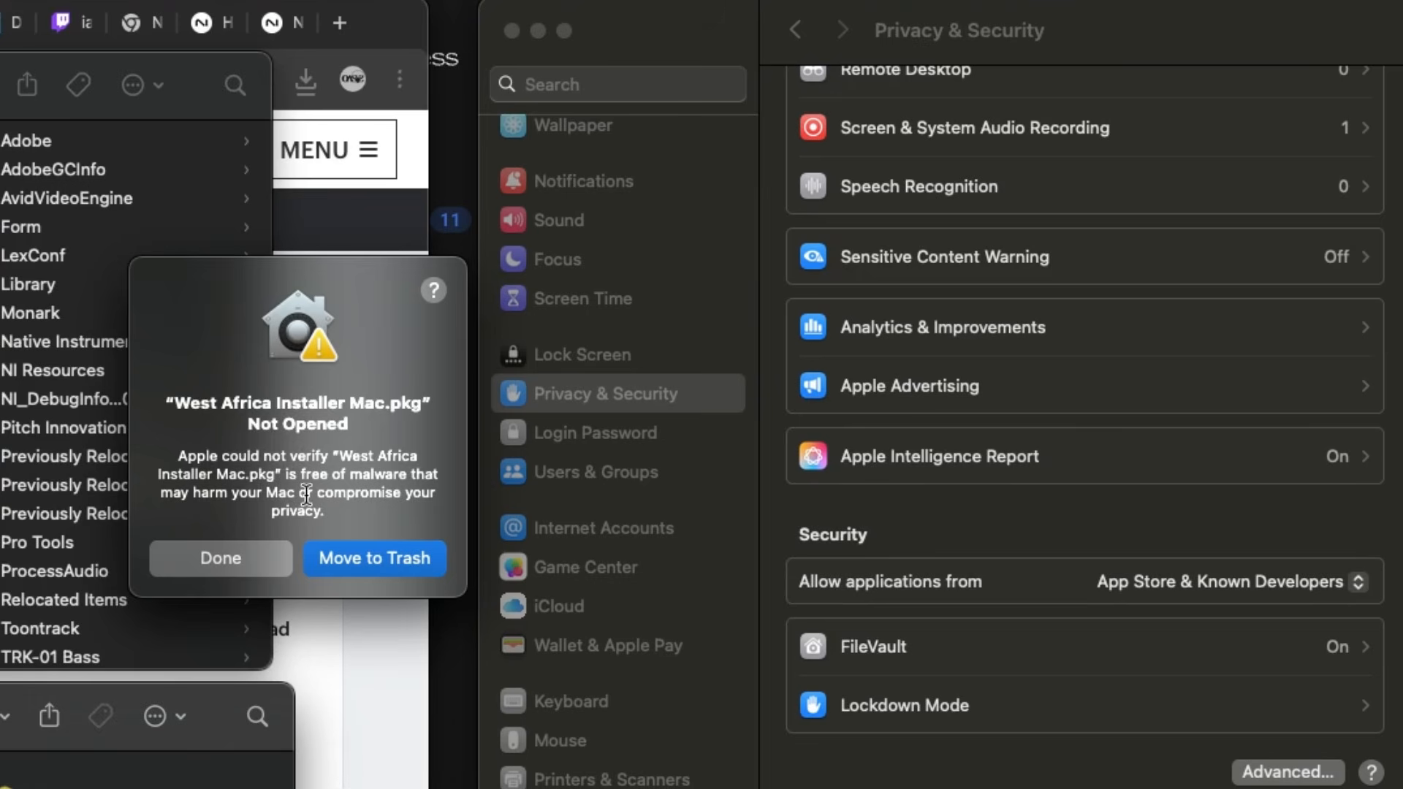
left_click(220, 558)
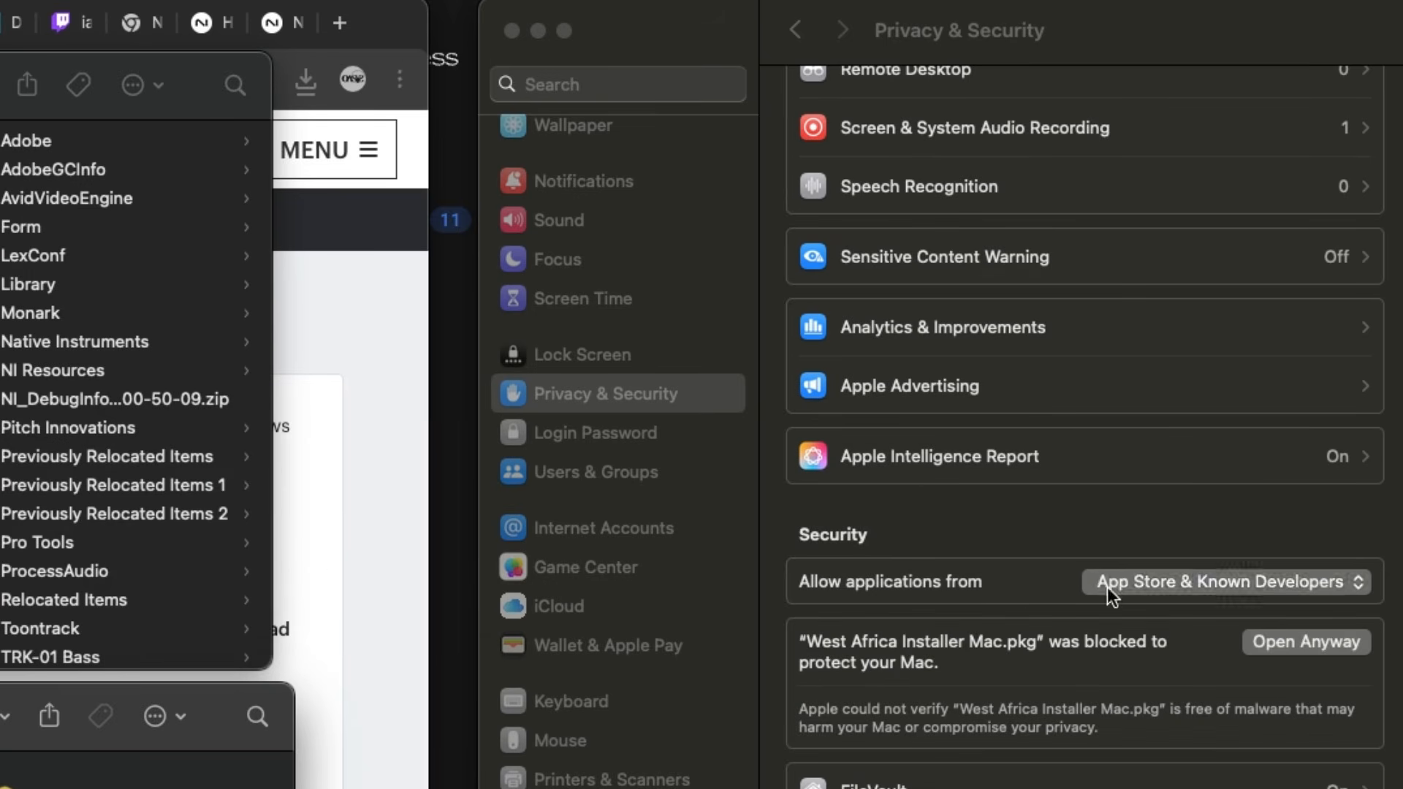
scroll(1097, 695, "down", 4)
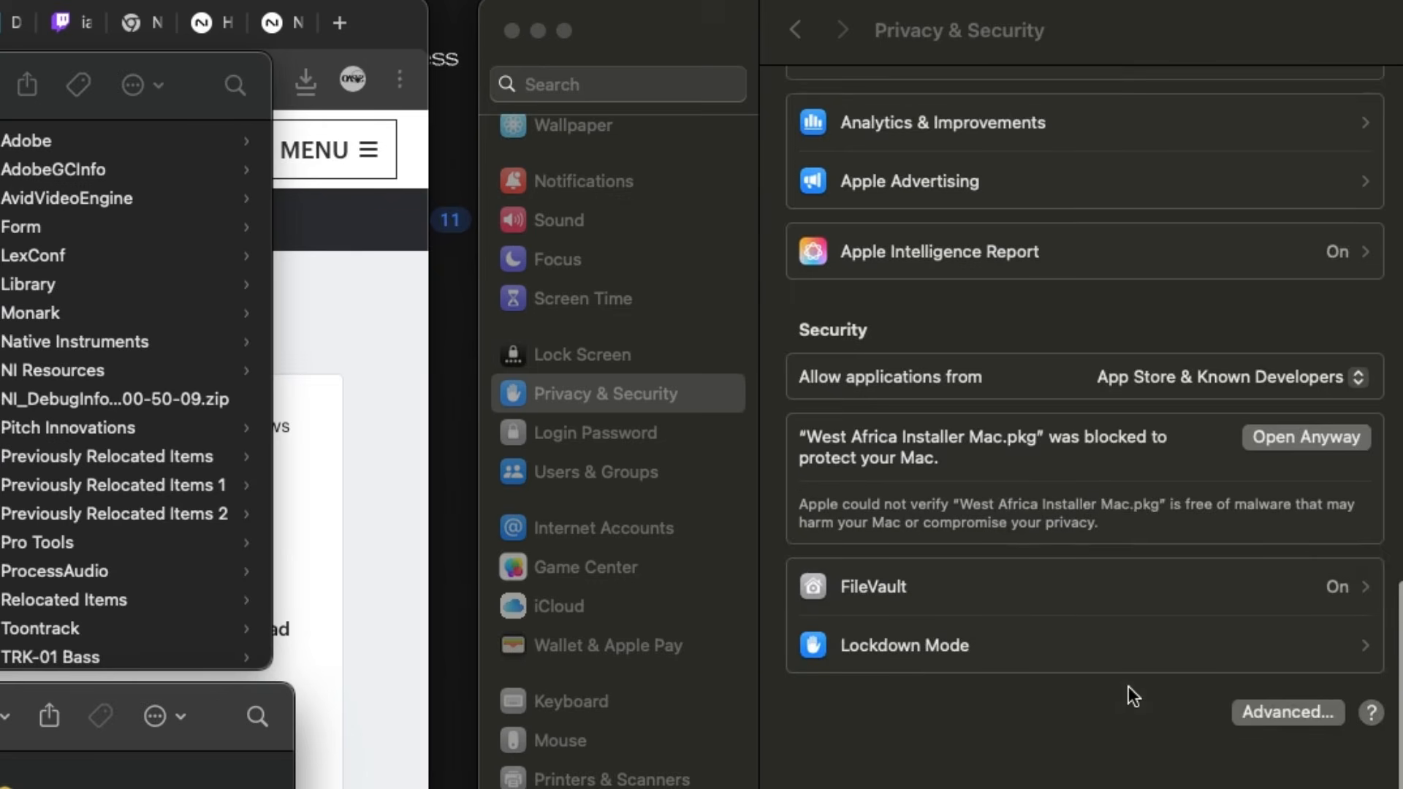
left_click(1323, 514)
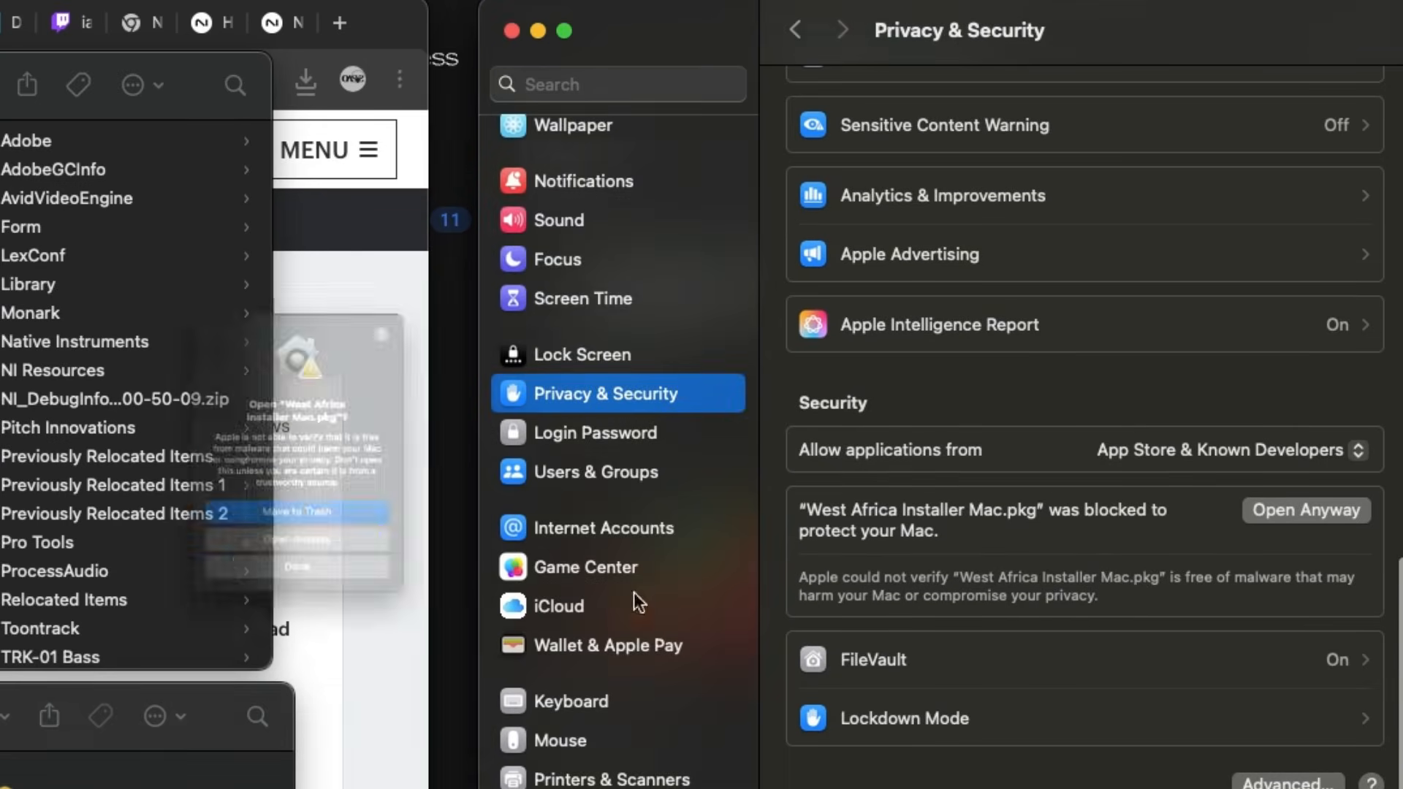
left_click(304, 676)
type("••••••")
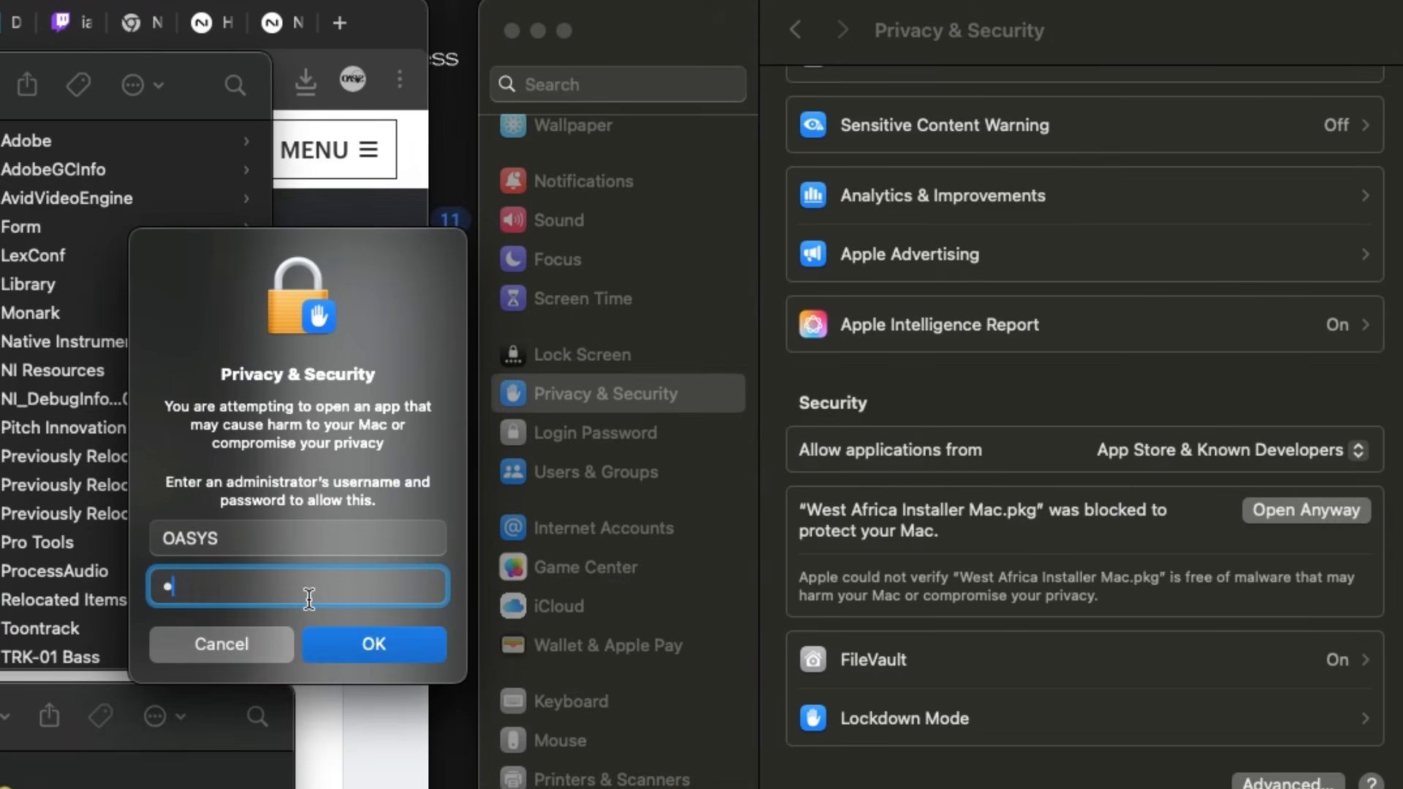
left_click(411, 644)
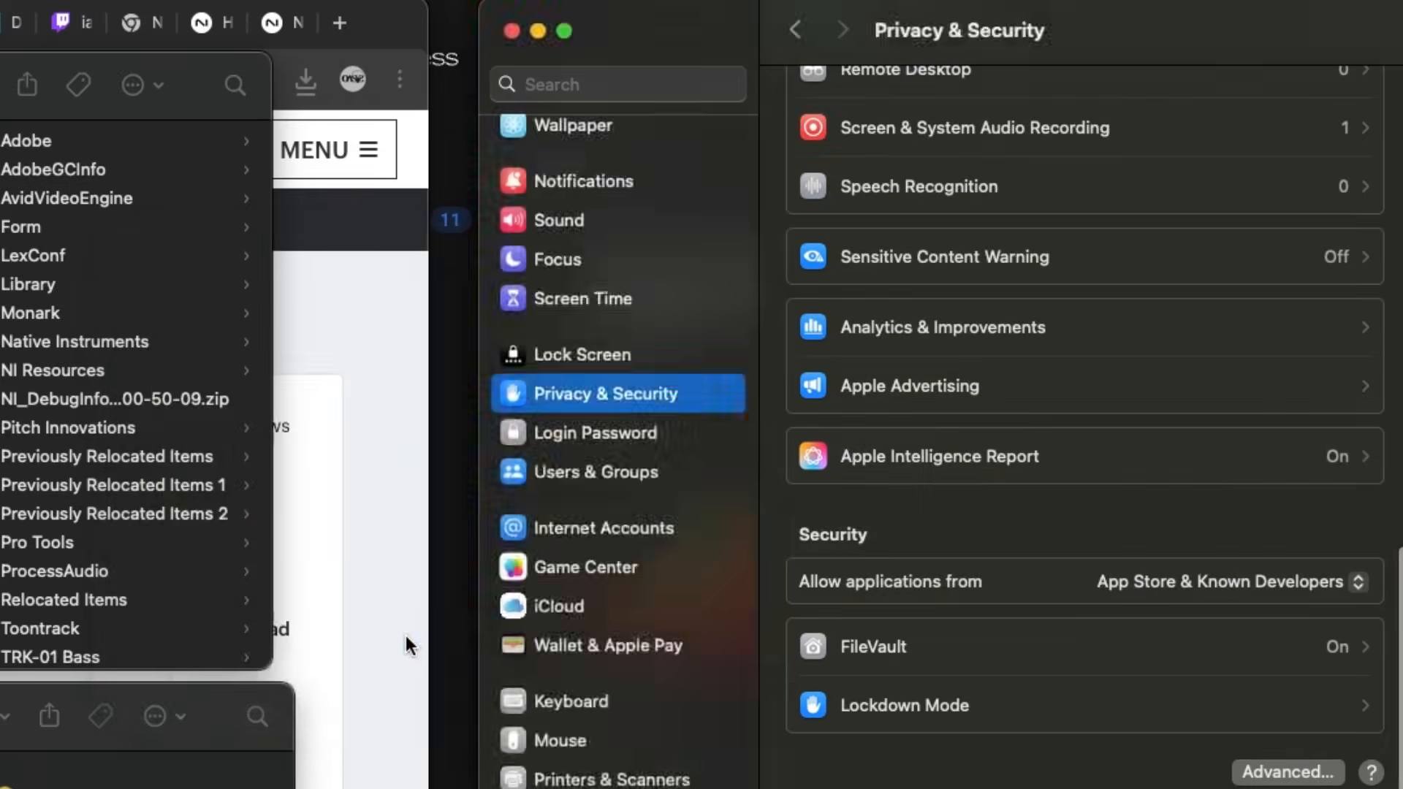
Install the West Africa Library to the Shared folder, agreeing to the software license and entering the account password.
left_click(375, 730)
left_click(871, 485)
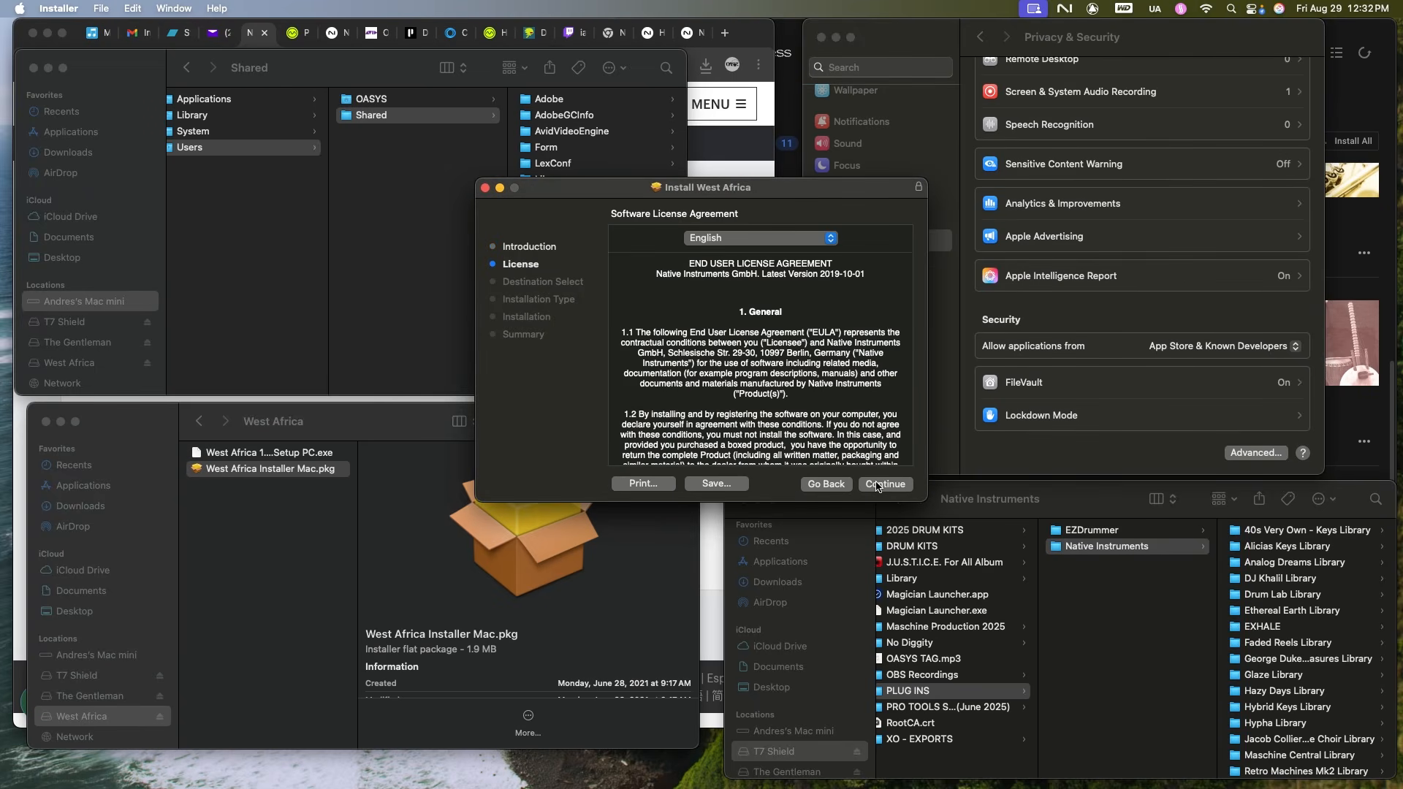
left_click(883, 488)
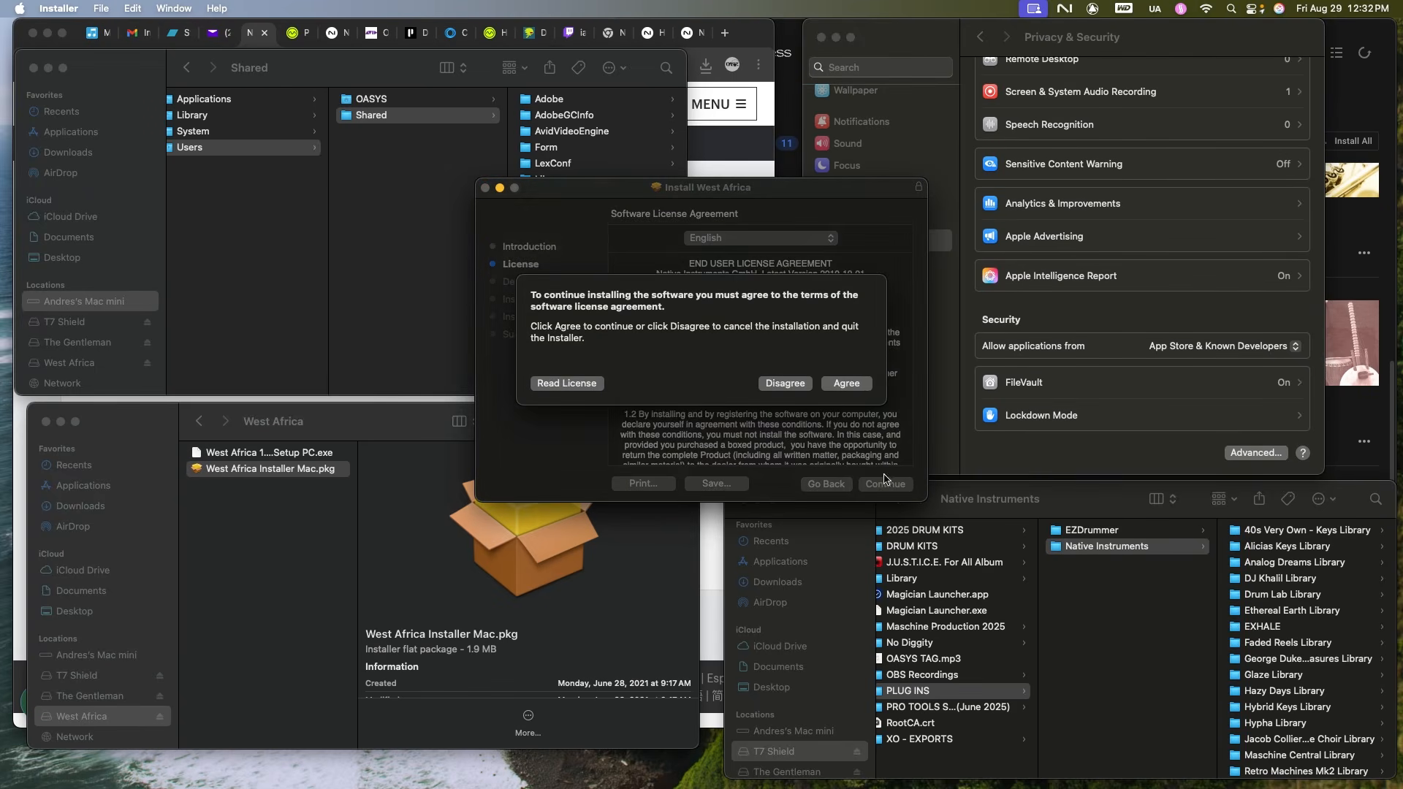
left_click(848, 386)
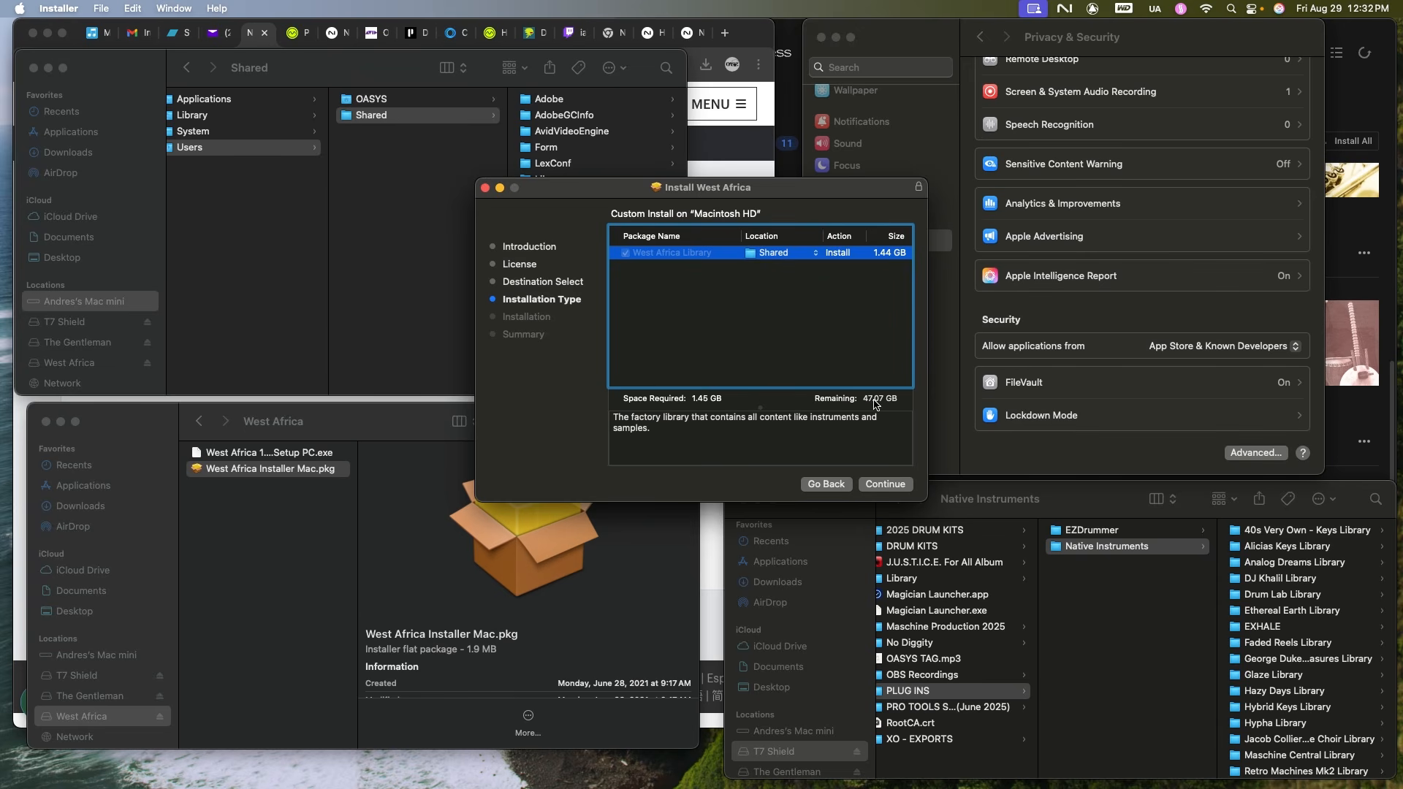
left_click(884, 485)
left_click(884, 486)
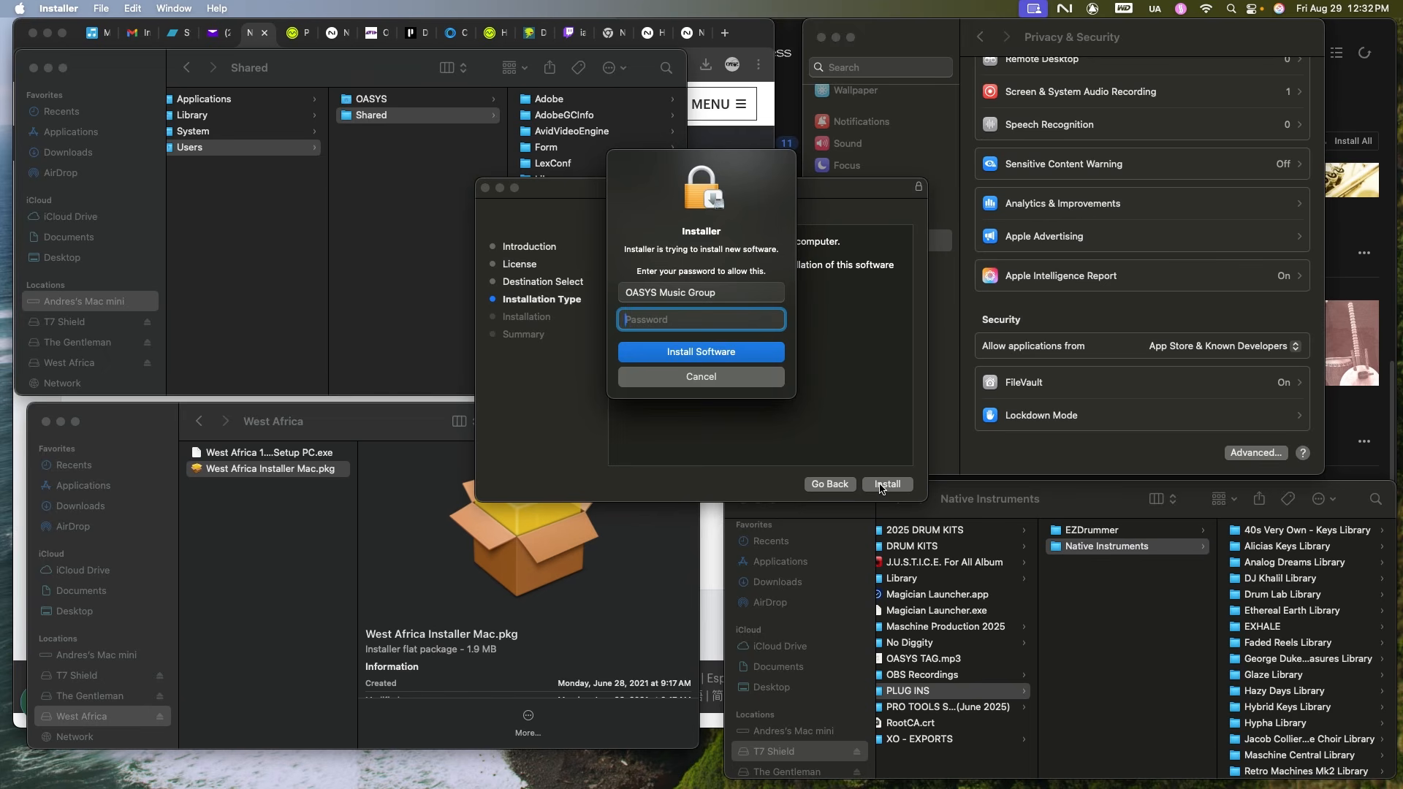
type("•••••")
key("Return")
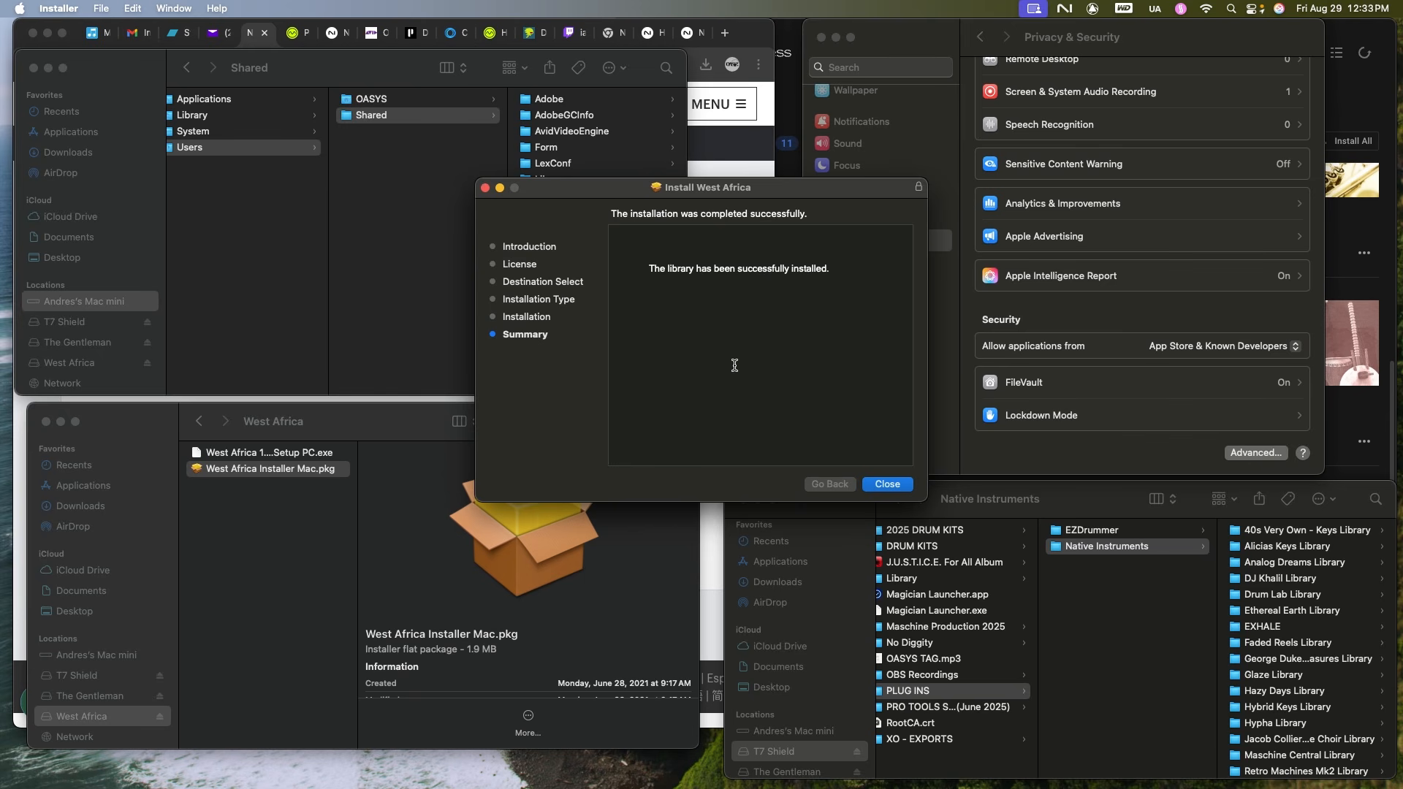
Close the finished installer, moving it to the Trash and allowing it access to the Downloads folder.
left_click(888, 484)
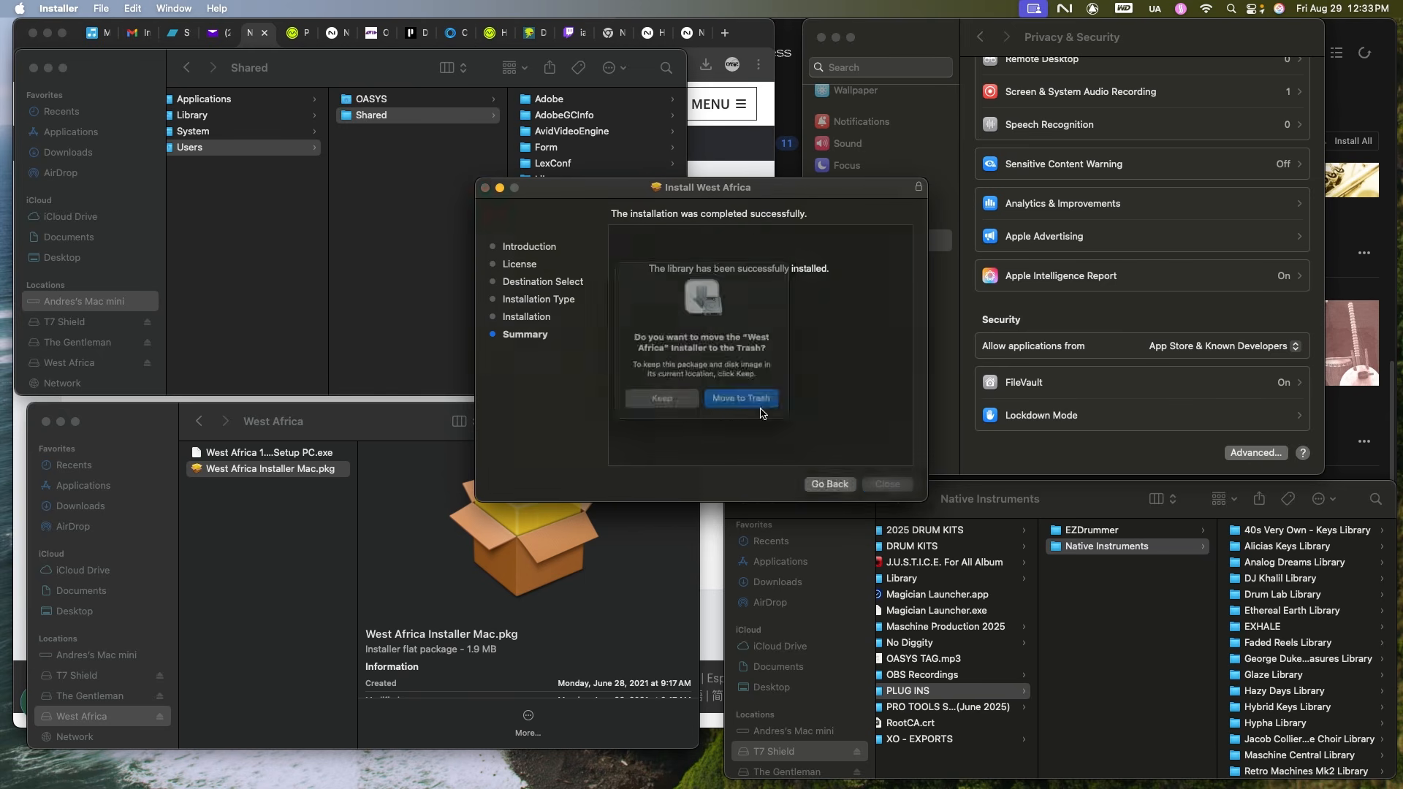
left_click(763, 412)
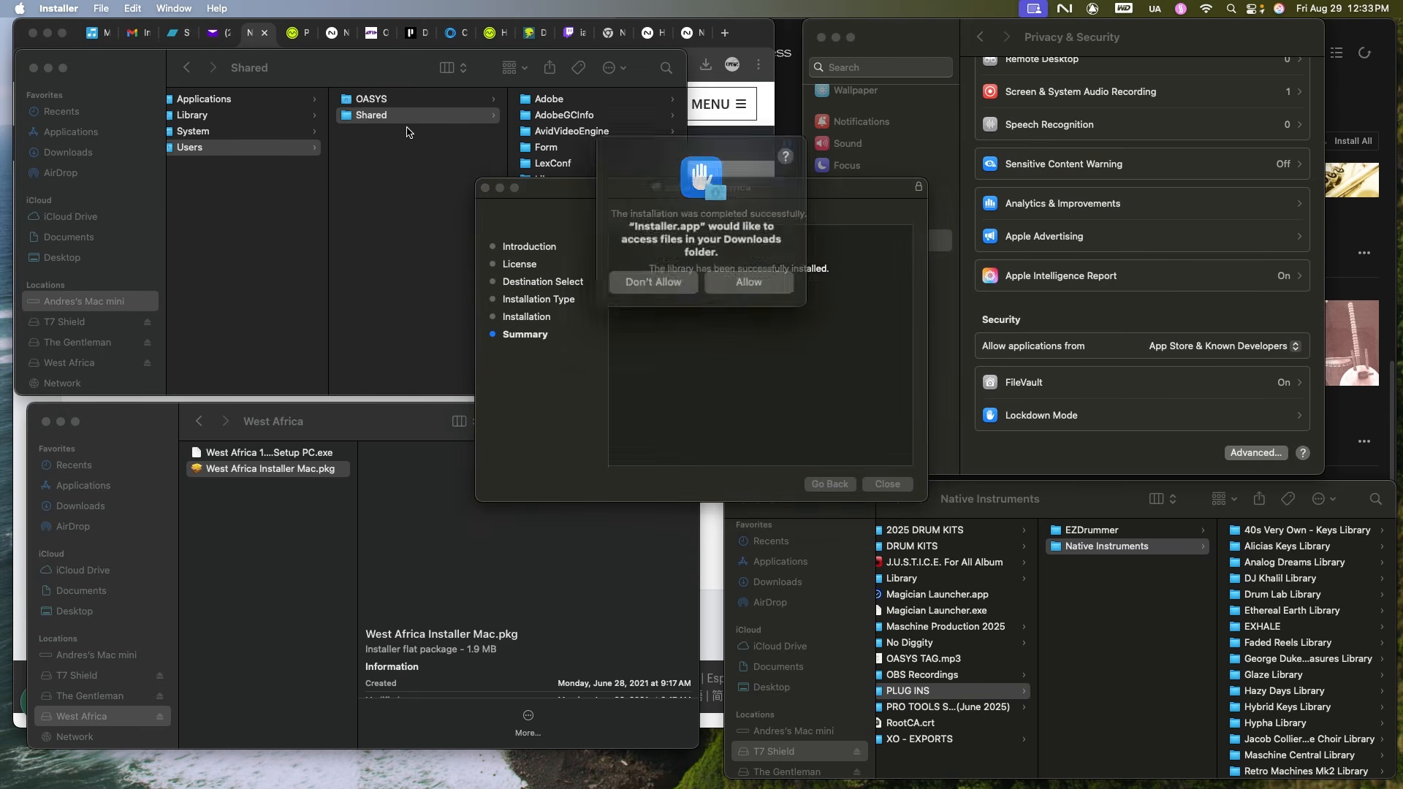
left_click(743, 279)
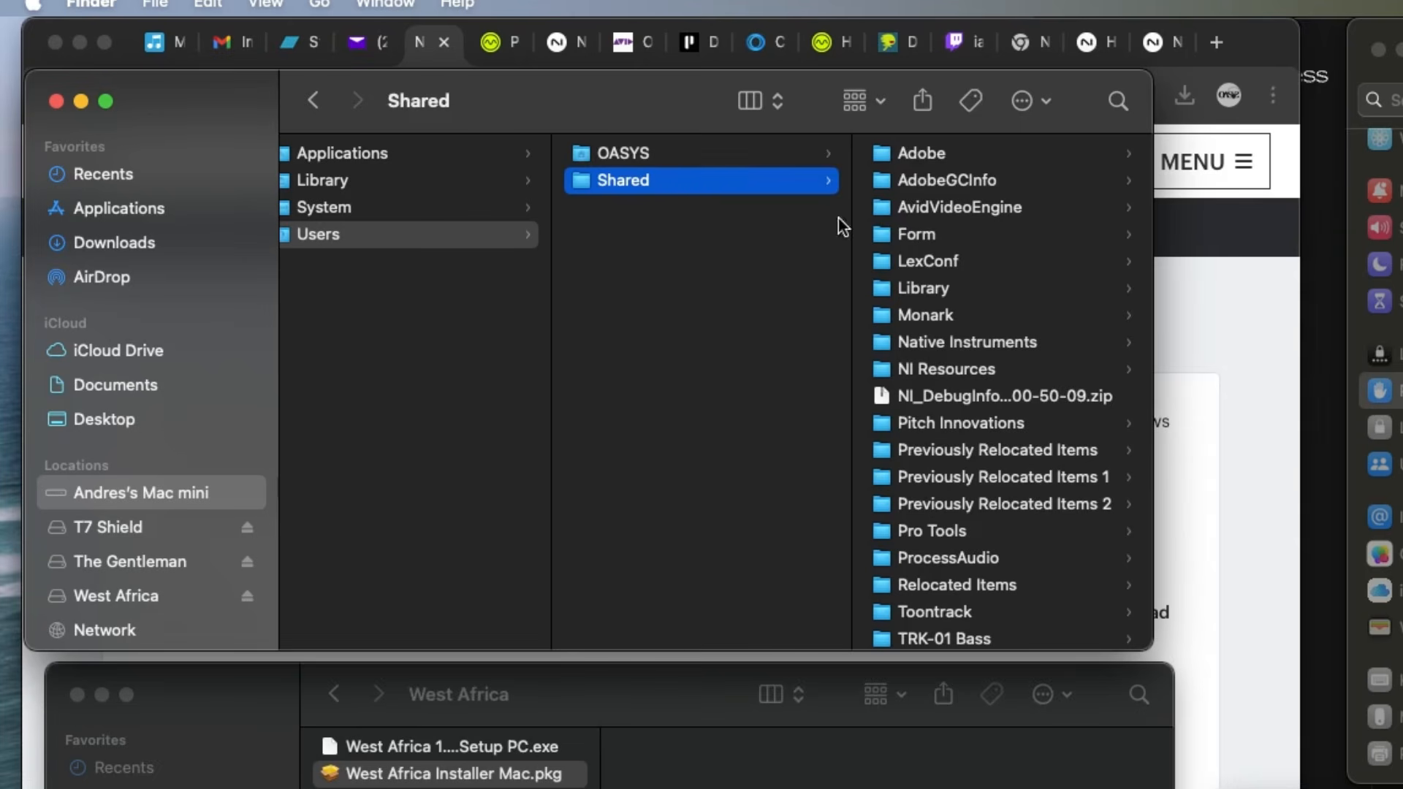
Move the West Africa Library folder from Shared into Native Instruments inside PLUG INS on T7 Shield, and return to Native Access.
scroll(591, 258, "down", 3)
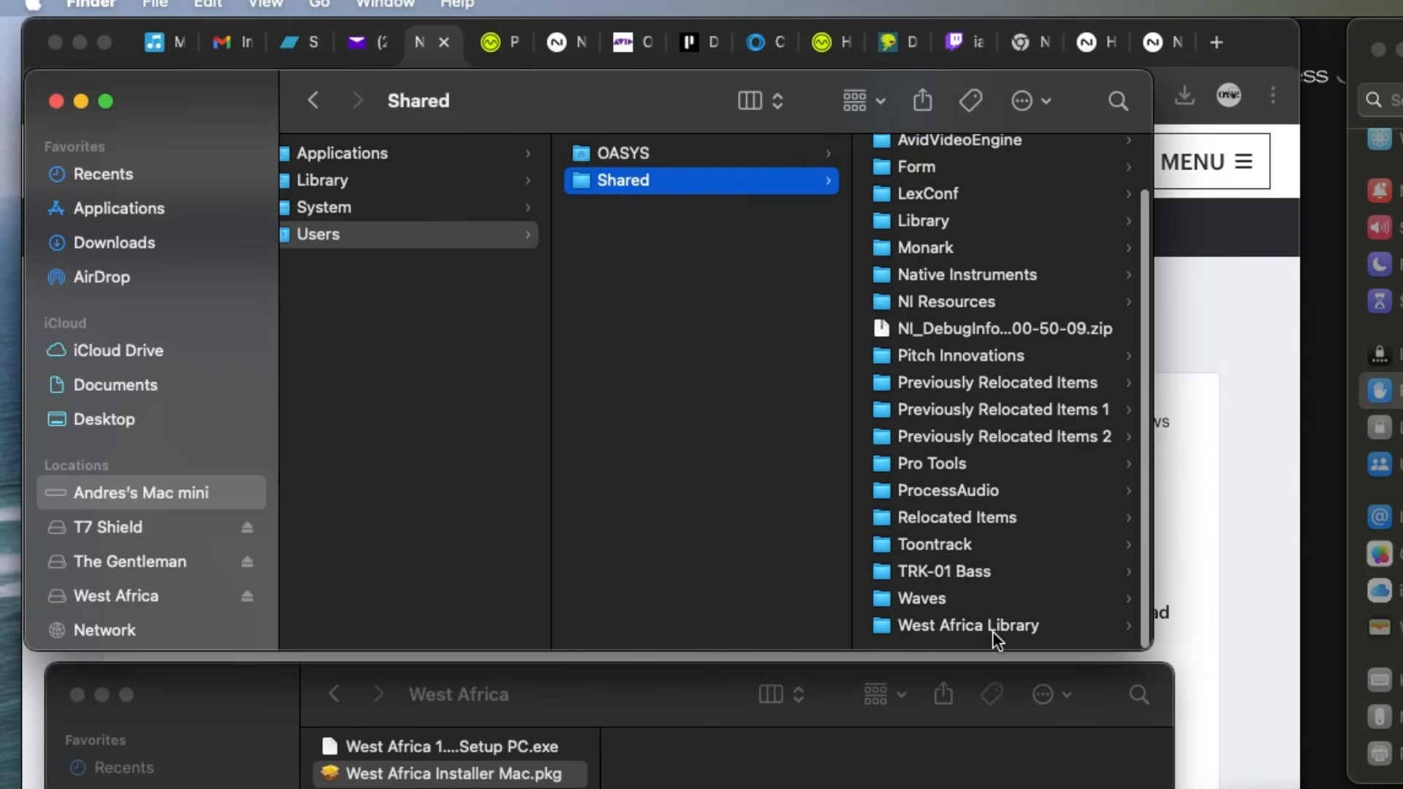
left_click(993, 626)
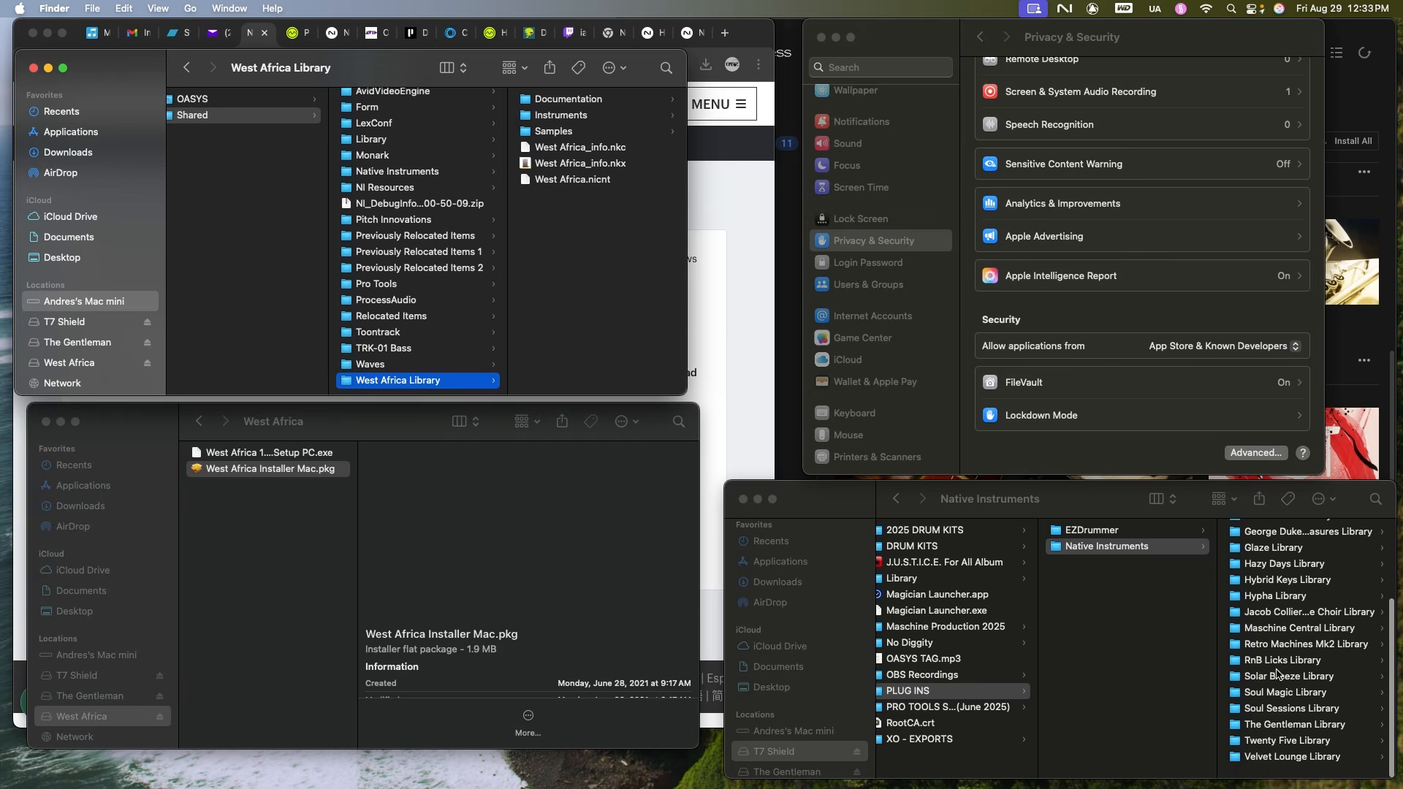
scroll(1277, 674, "up", 1)
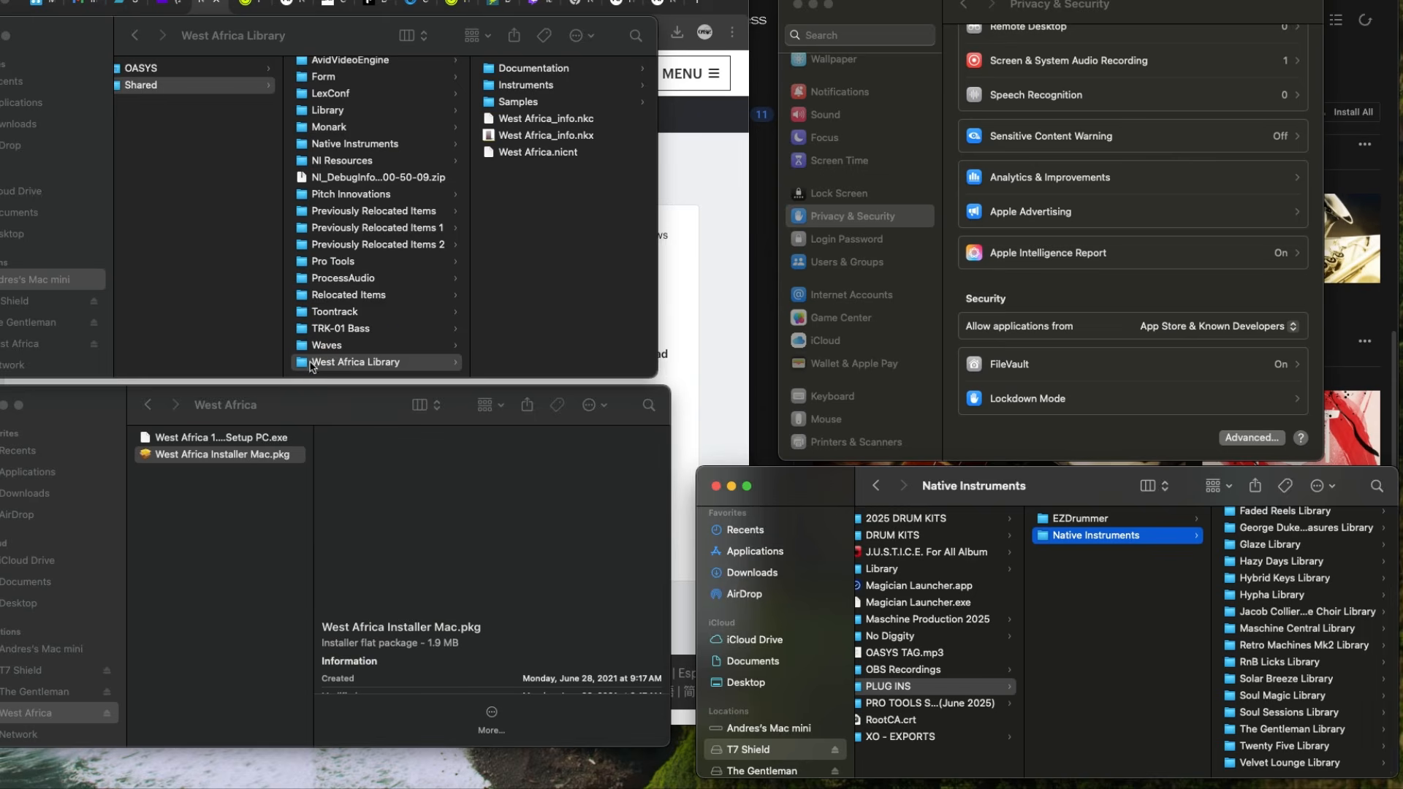
left_click(309, 364)
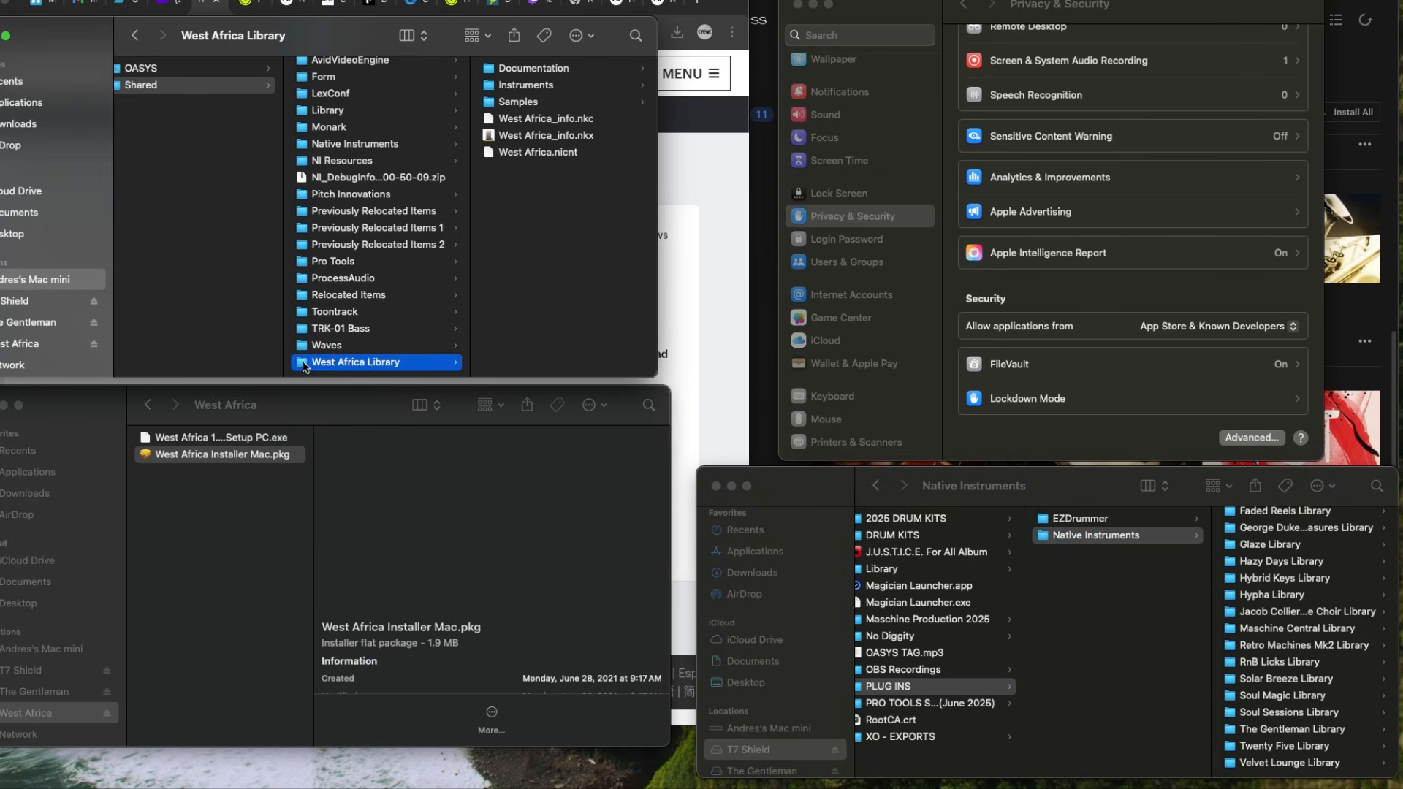
left_click_drag(306, 367, 1050, 539)
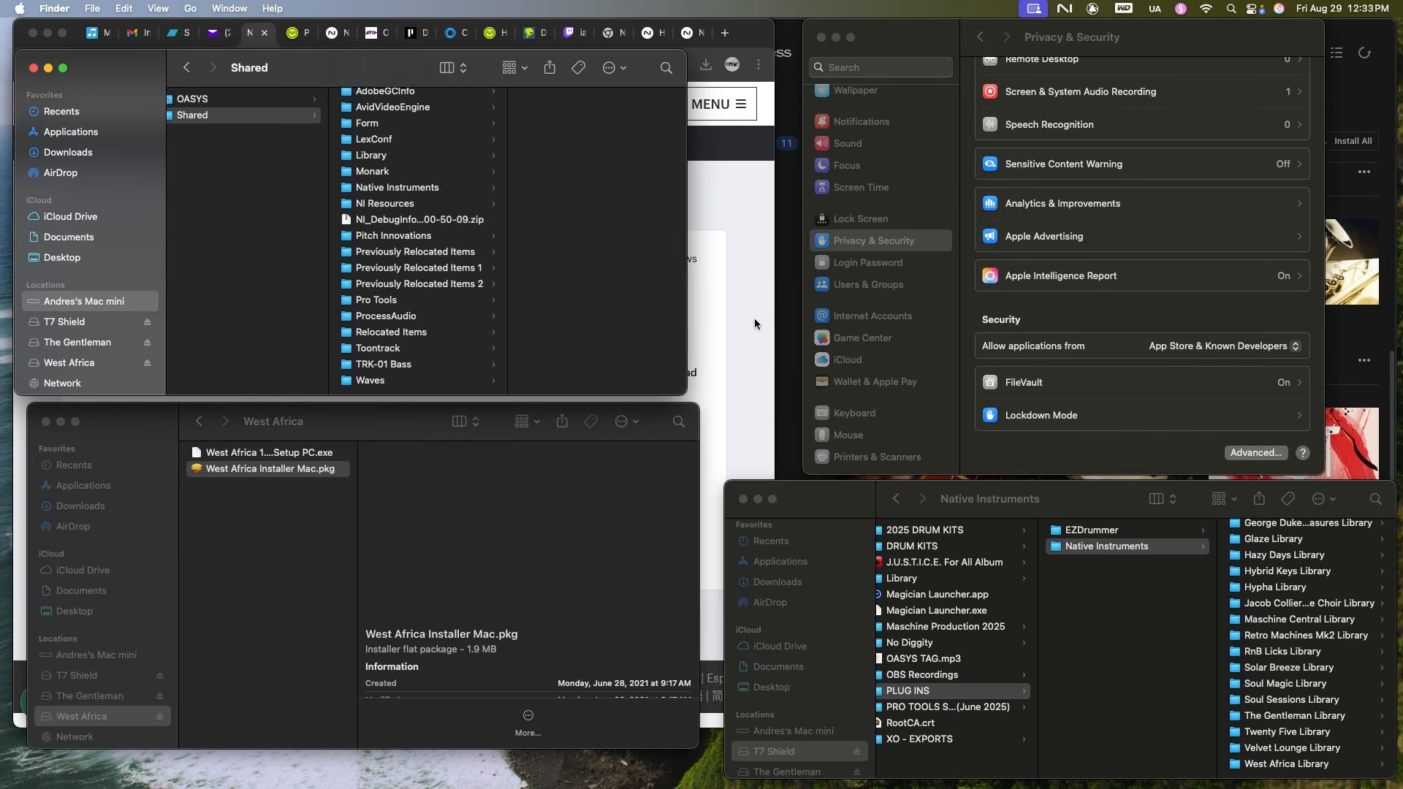
left_click(1363, 38)
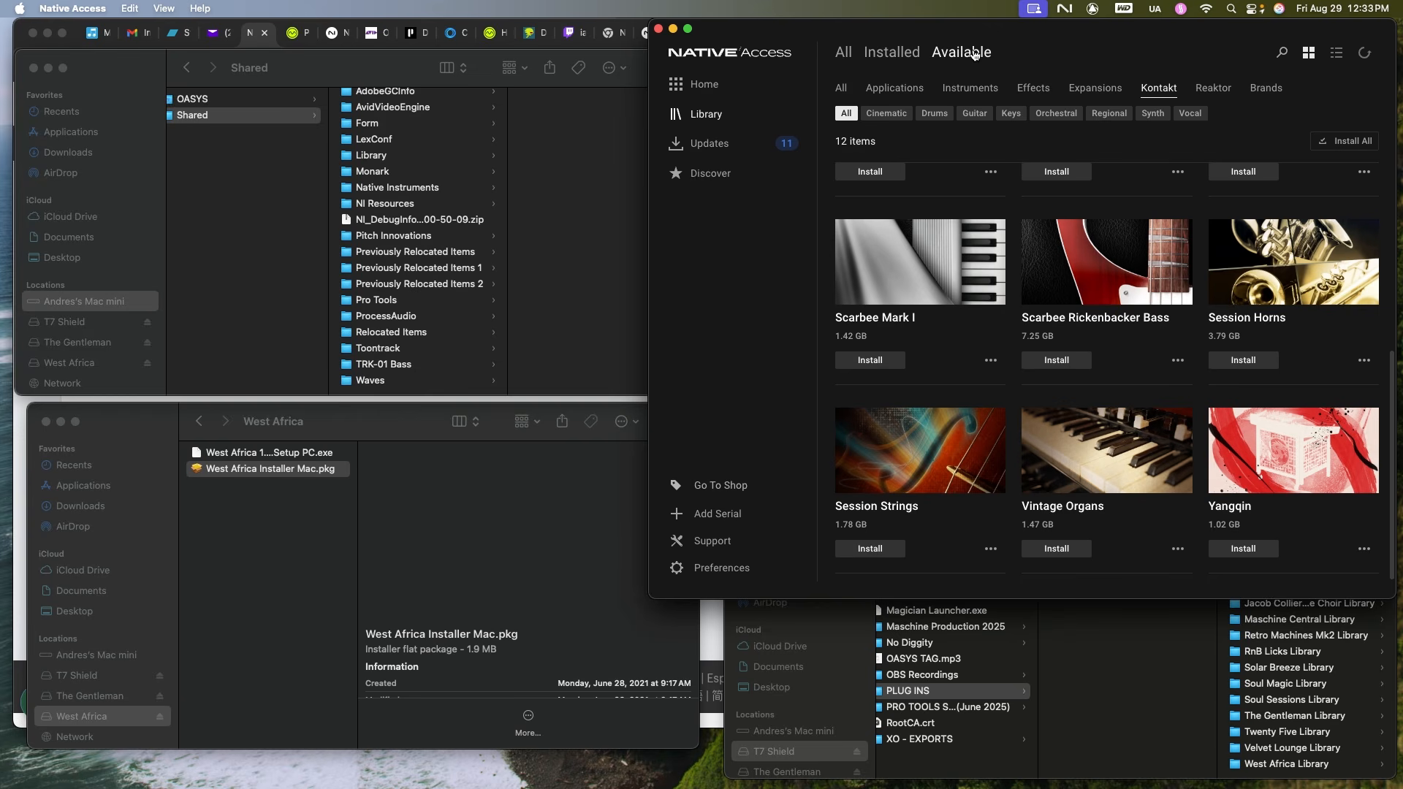
Show the installed products in Native Access and launch Kontakt 7.app from the Native Instruments applications folder.
left_click(914, 55)
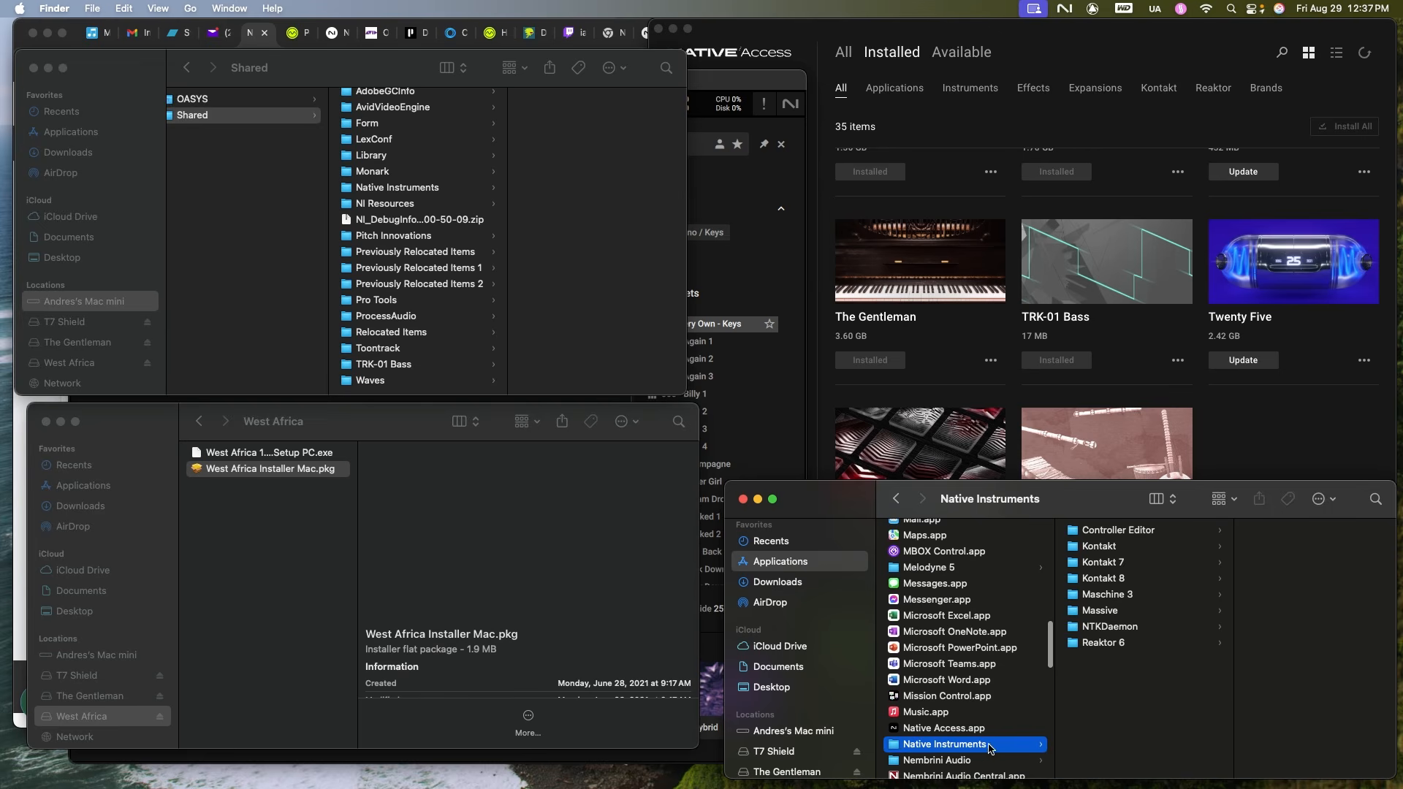
left_click(1129, 563)
left_click(1250, 553)
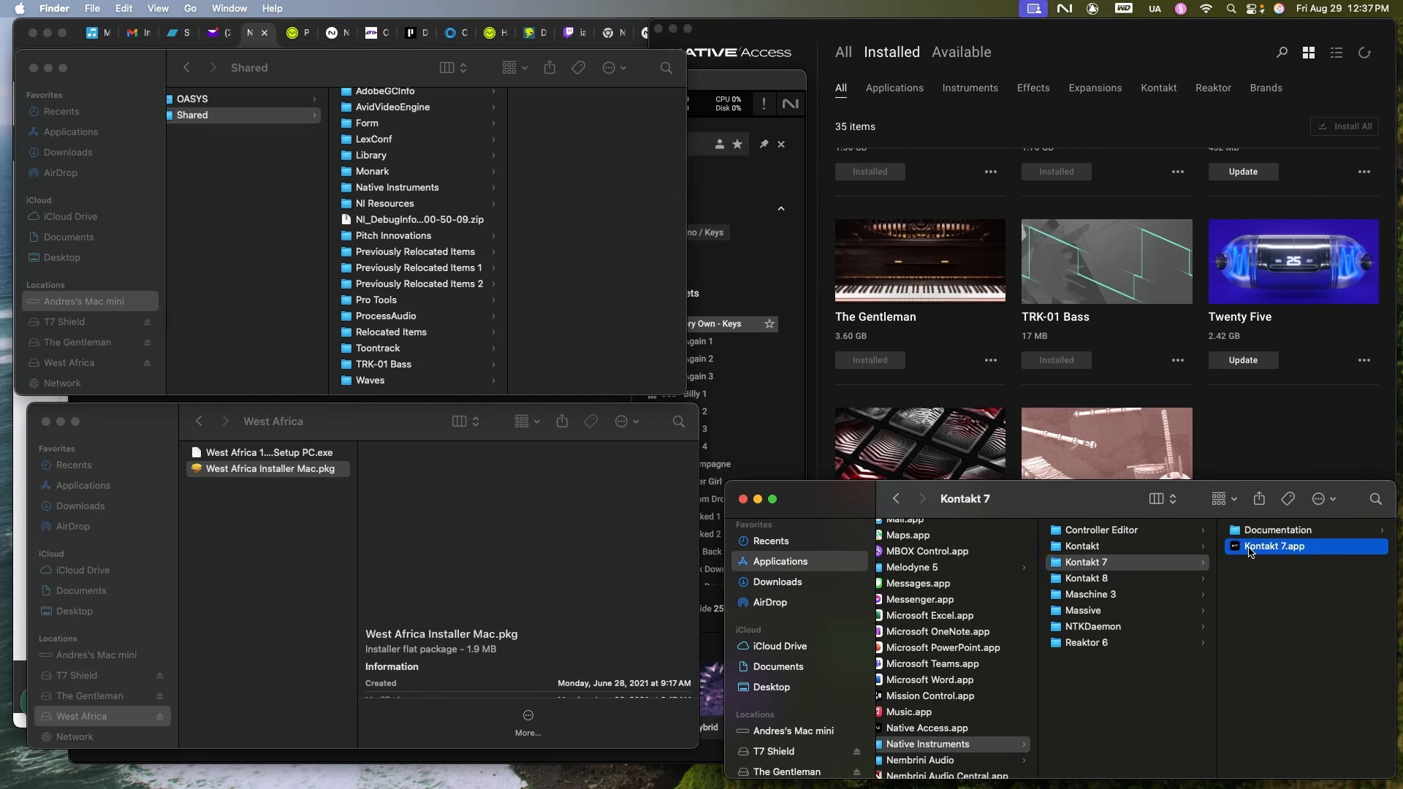
double_click(1250, 552)
Dismiss the new-version Kontakt 8 notice in Kontakt 7 and look for West Africa in the instrument library.
left_click(730, 274)
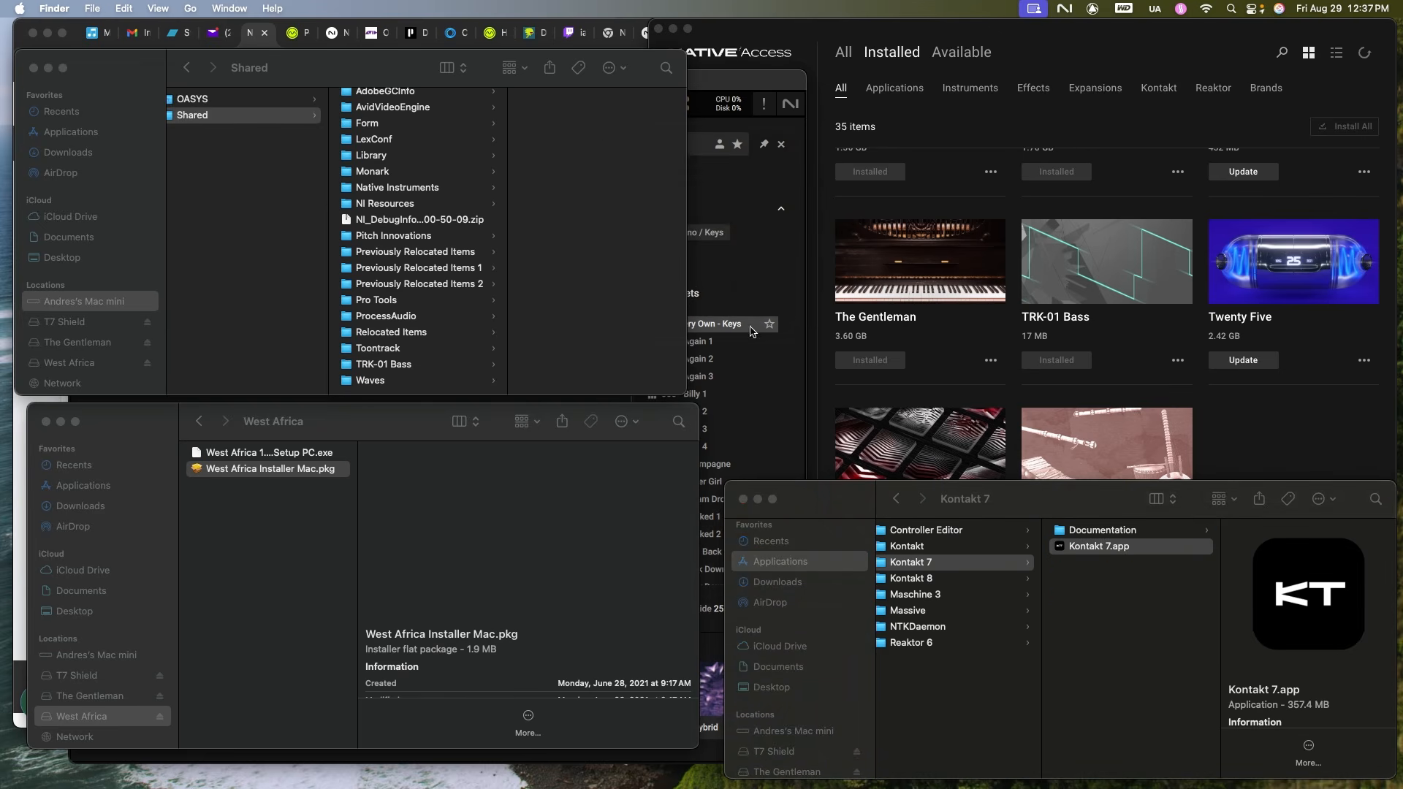
left_click(747, 277)
left_click(746, 277)
left_click(903, 527)
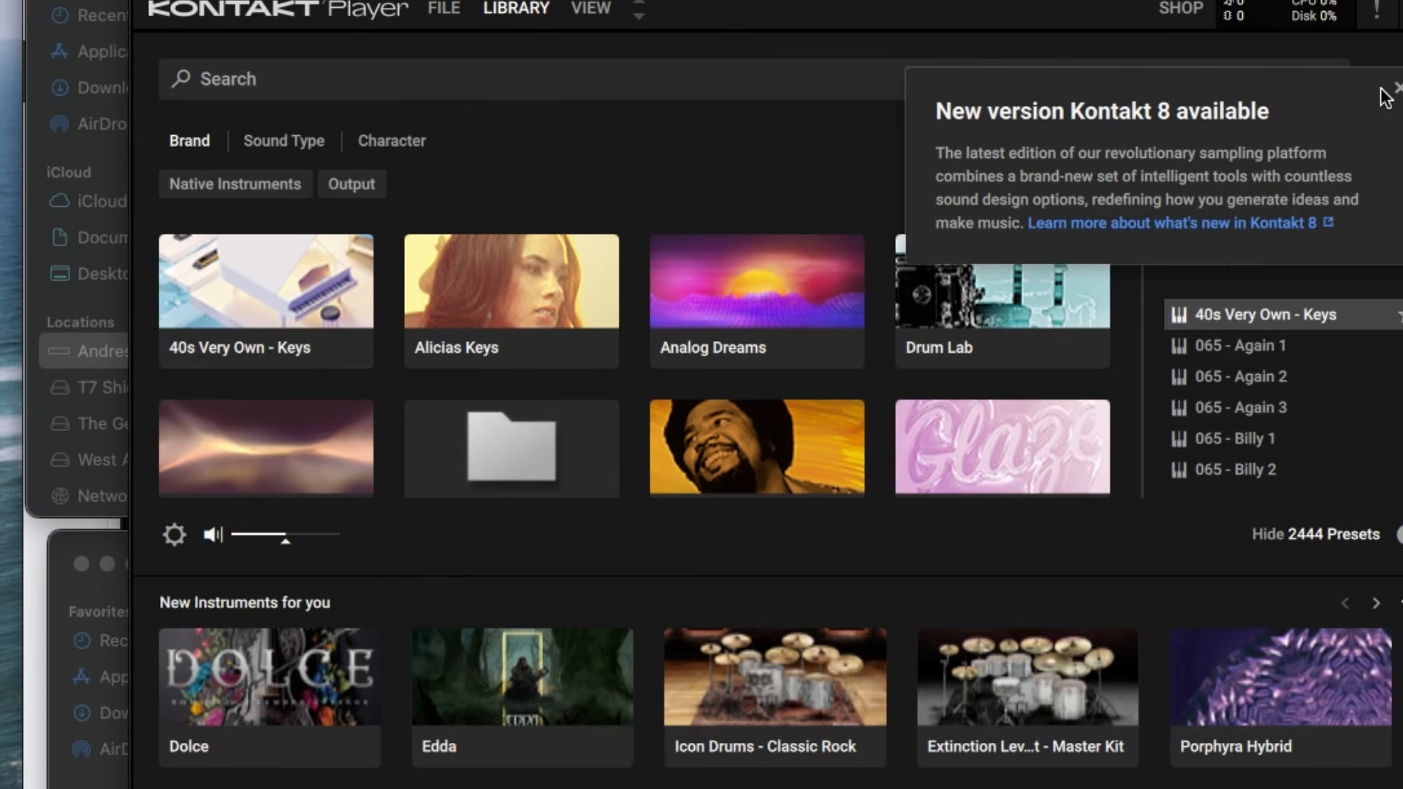
left_click(1396, 89)
scroll(810, 411, "down", 5)
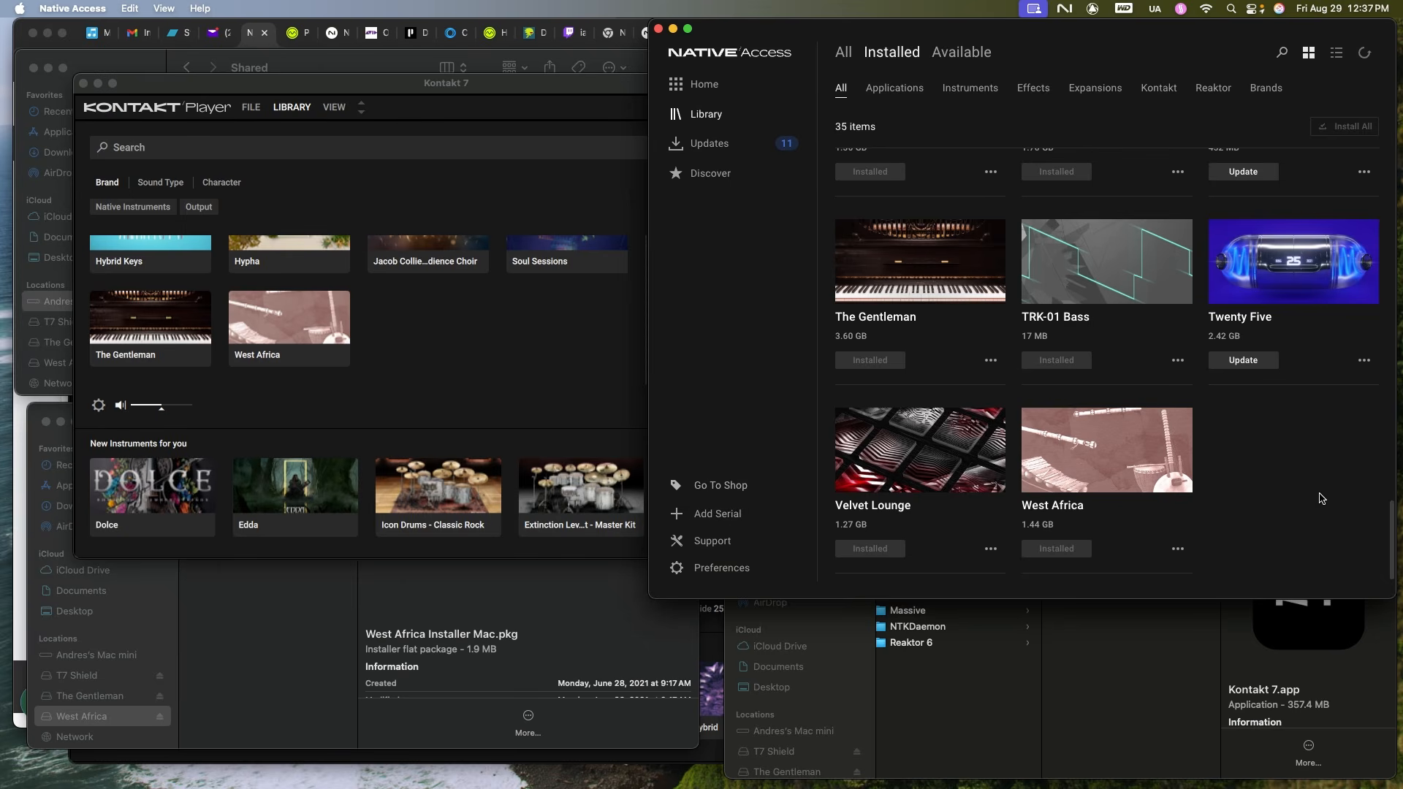
Check the West Africa entry among Native Access's installed products, and select the West Africa instrument in the Kontakt 7 library to view its presets.
scroll(1293, 504, "up", 5)
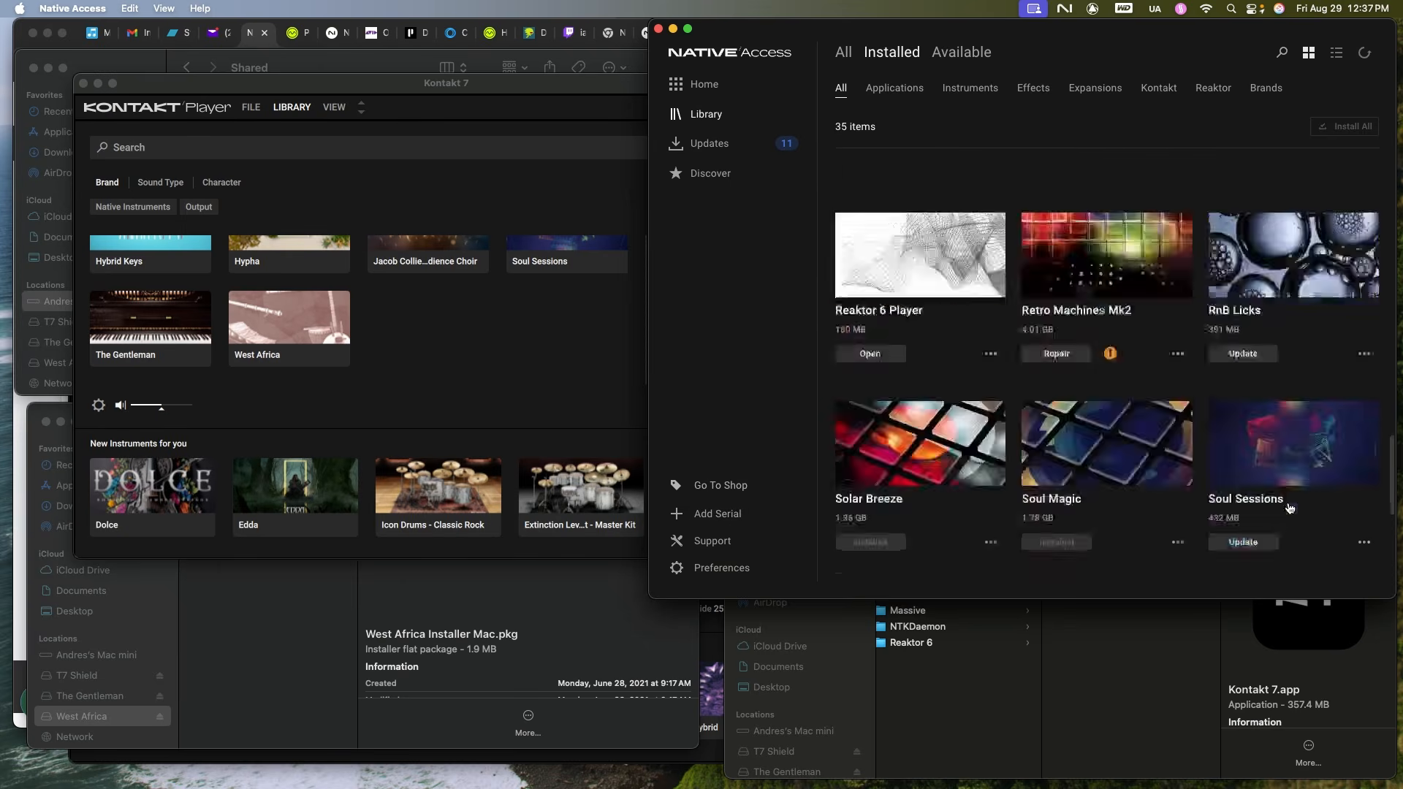
scroll(1290, 508, "down", 5)
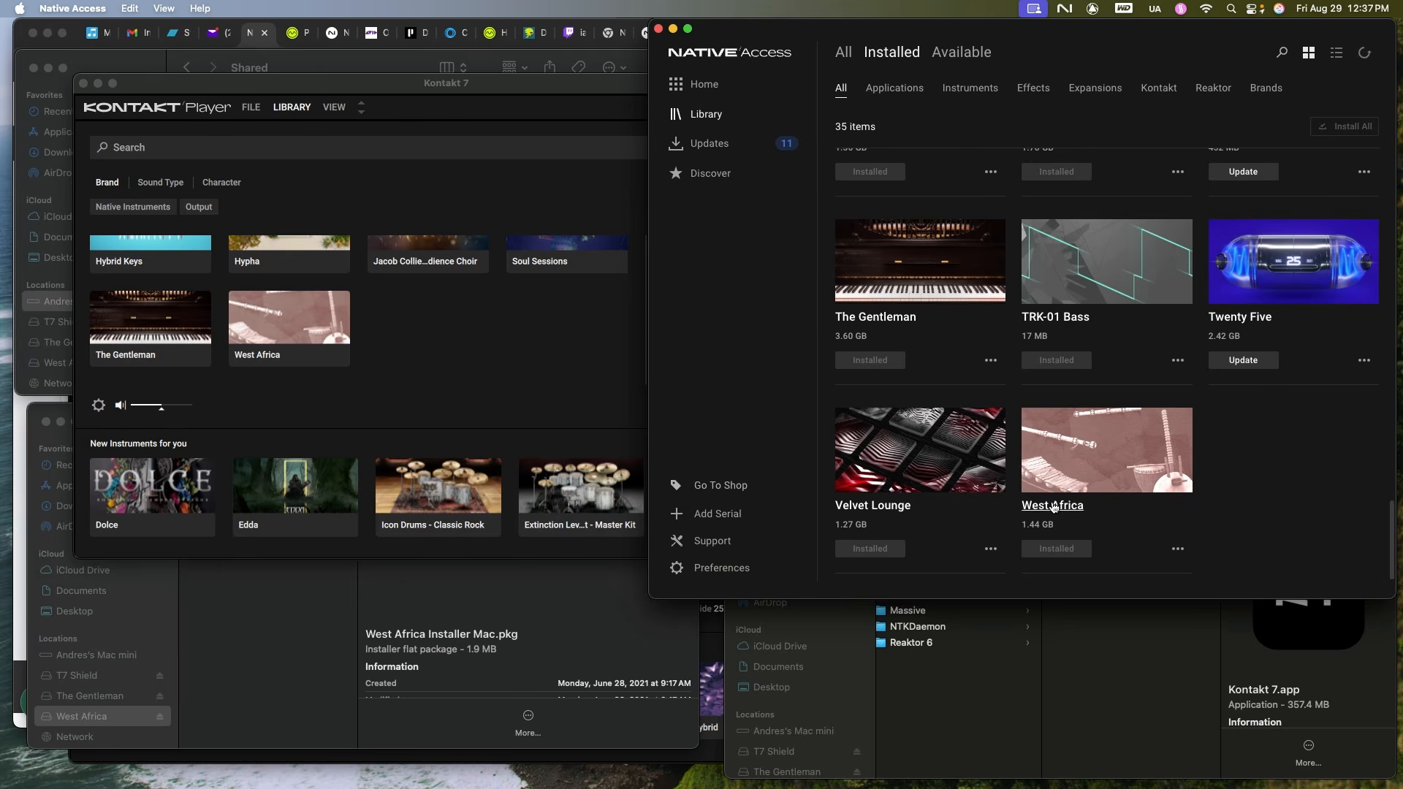
left_click(1126, 686)
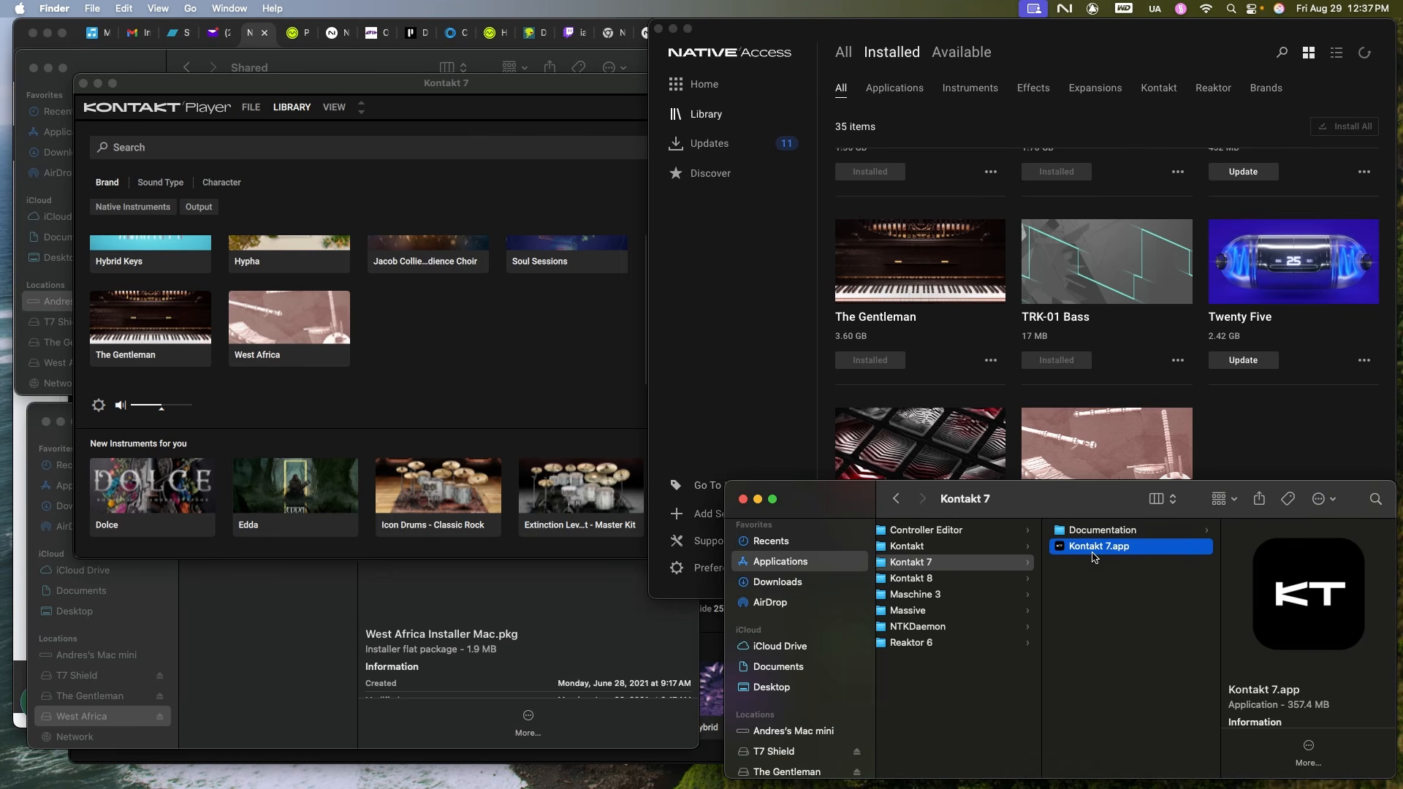
left_click(420, 363)
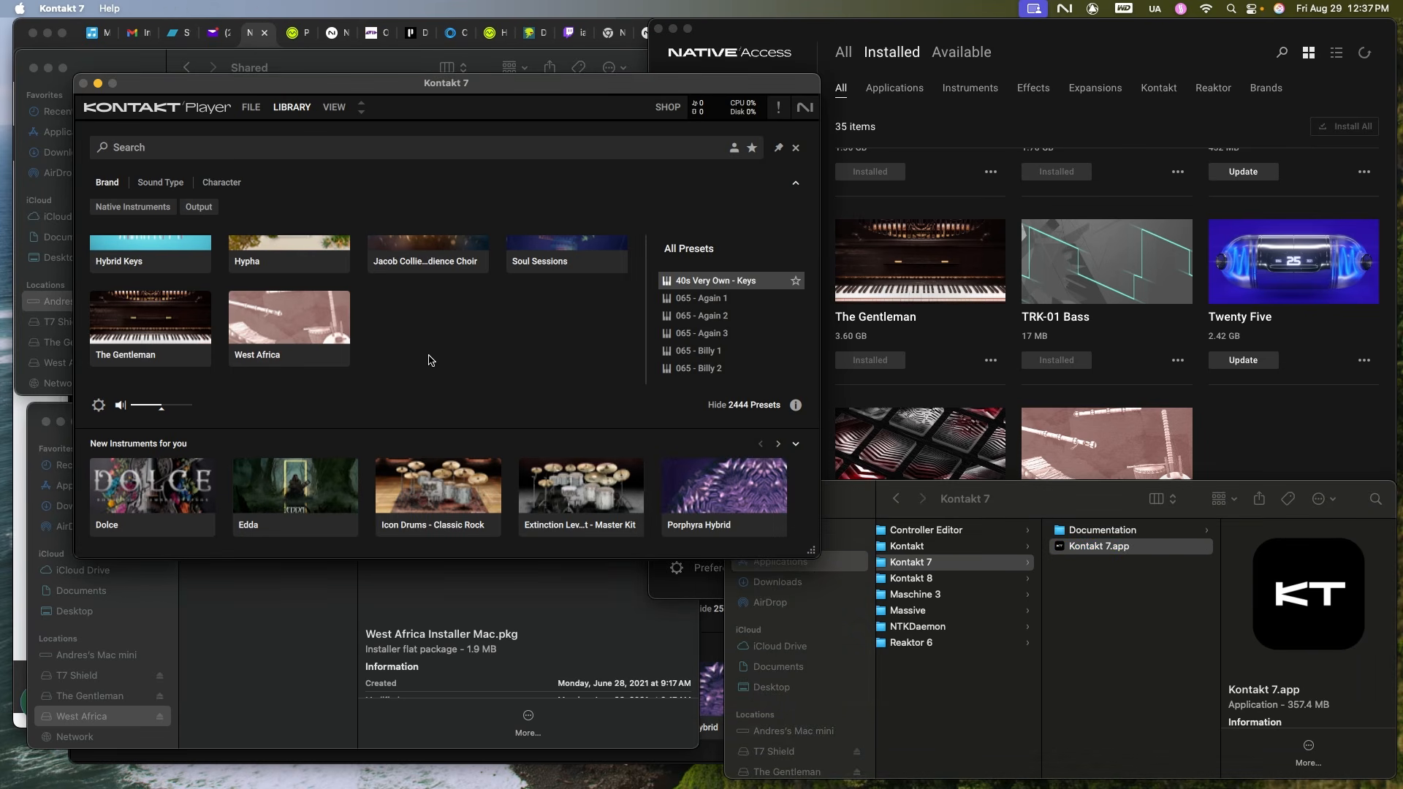
left_click(307, 320)
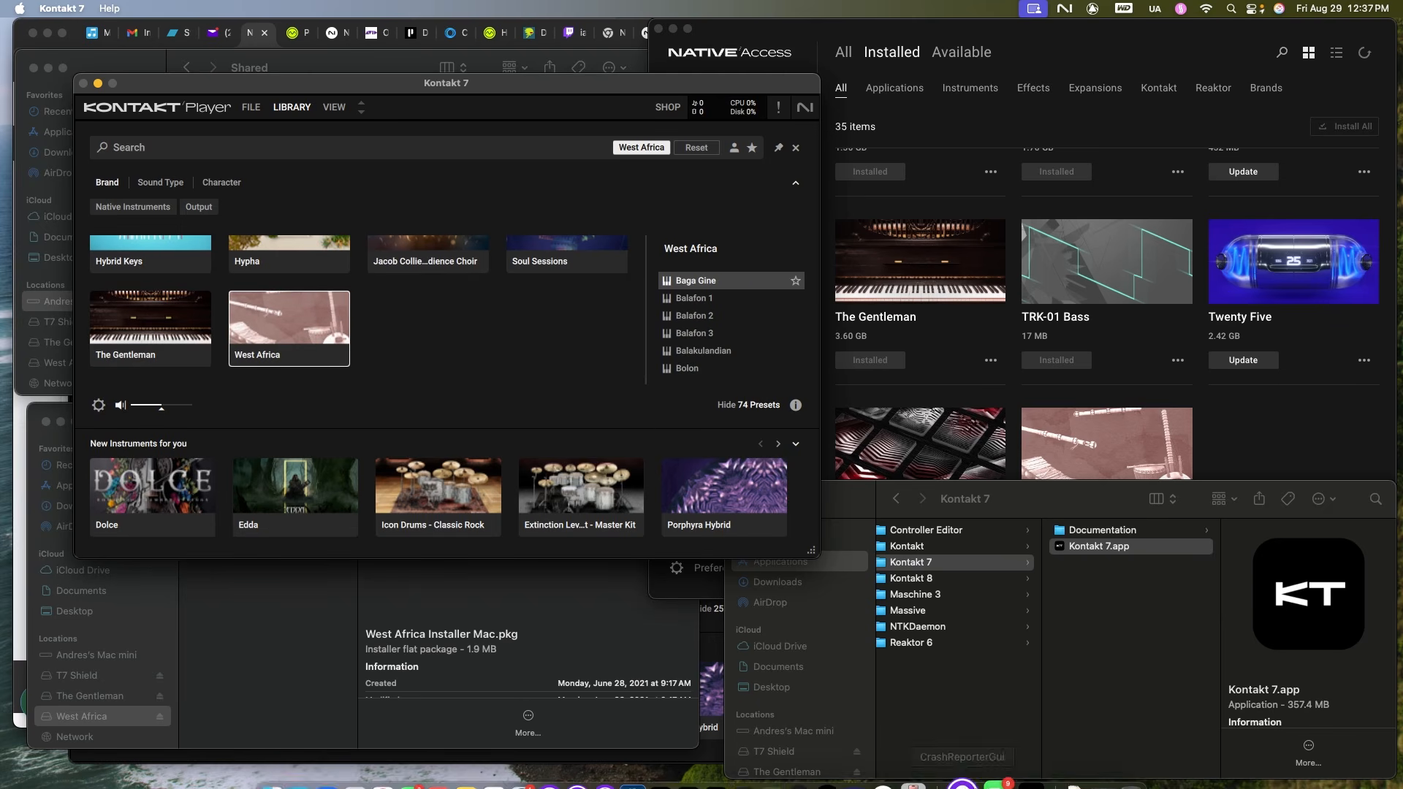
Switch to Kontakt 8 and examine its instrument library for comparison with Kontakt 7.
mouse_move(847, 776)
left_click(731, 760)
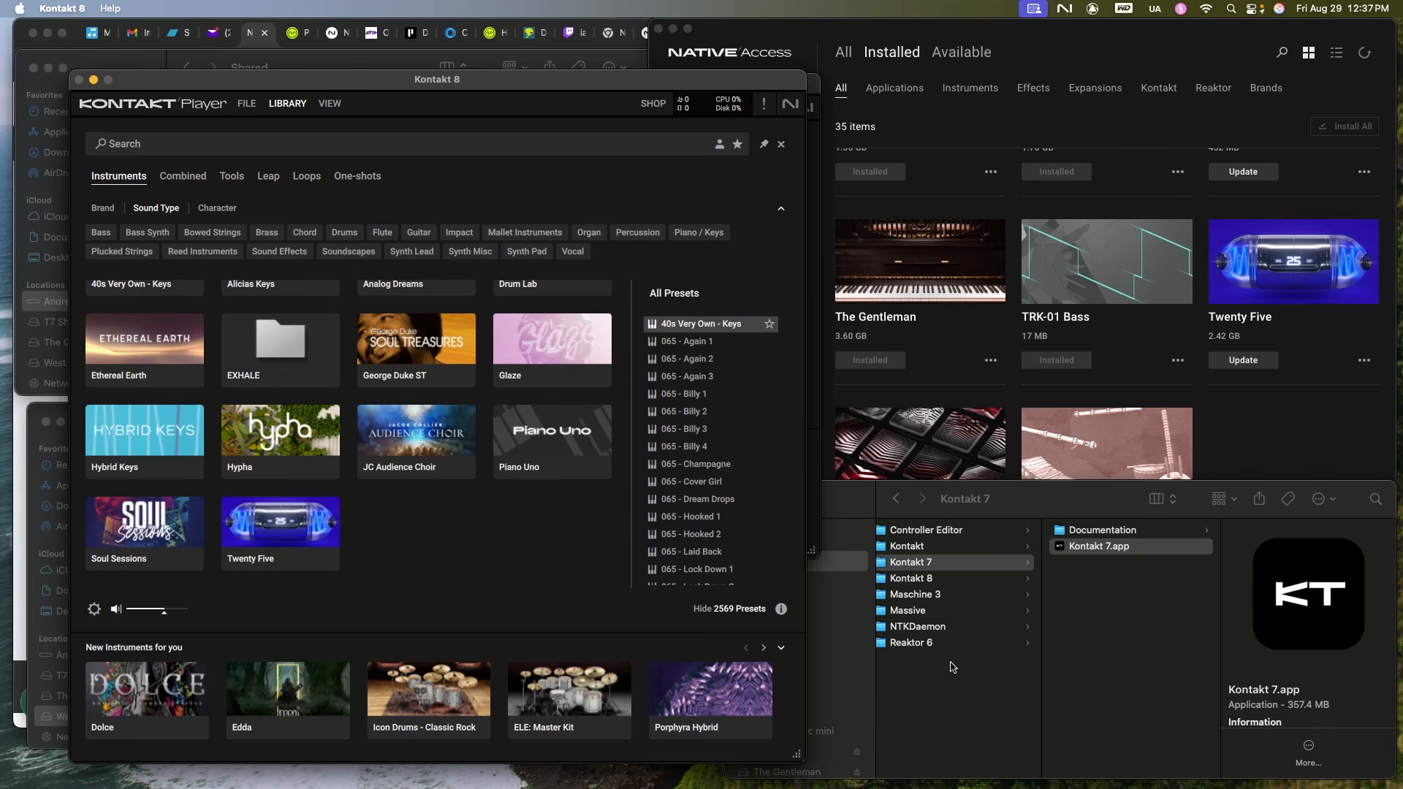
mouse_move(950, 785)
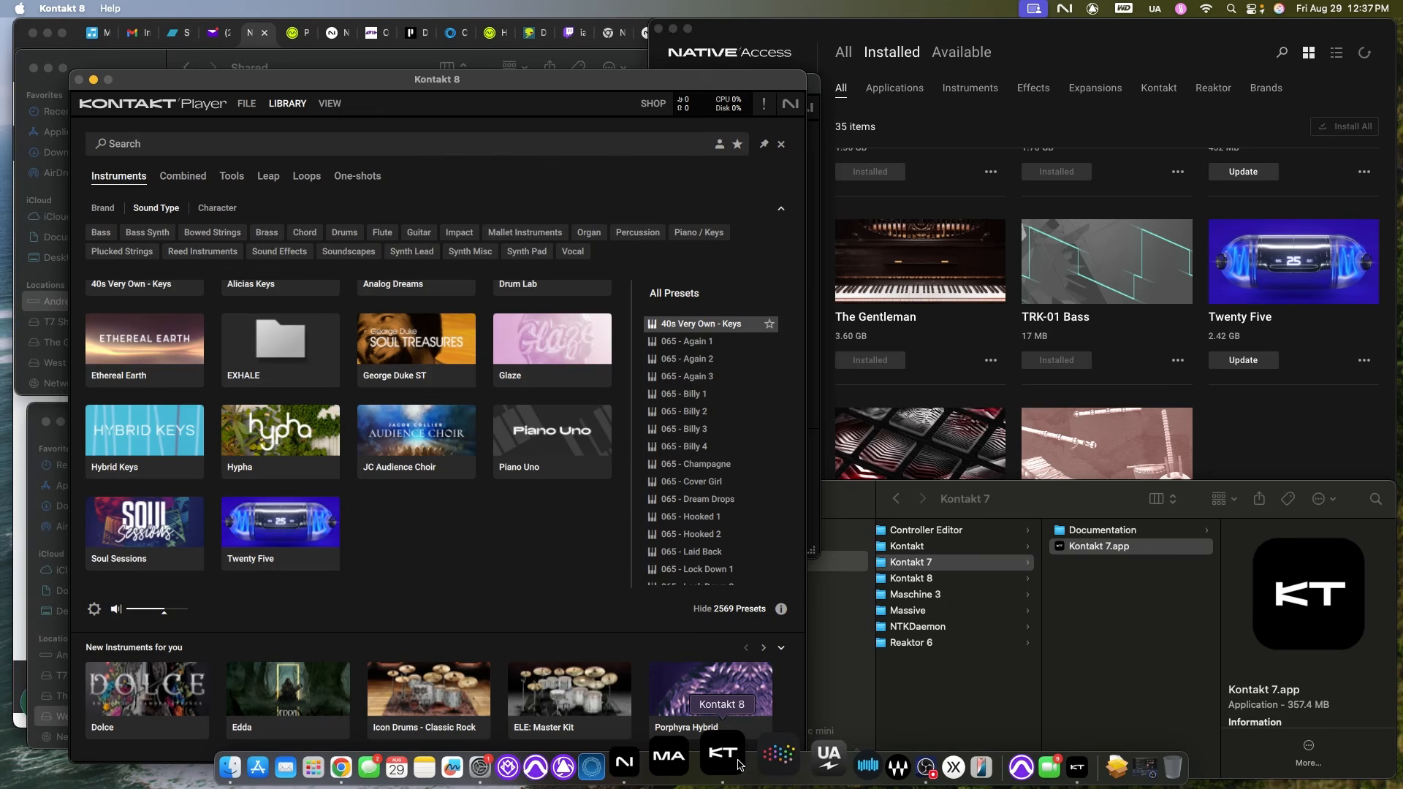
Look at the Kontakt folders in Finder and close the Finder window showing the Kontakt 7 folder.
left_click(1122, 666)
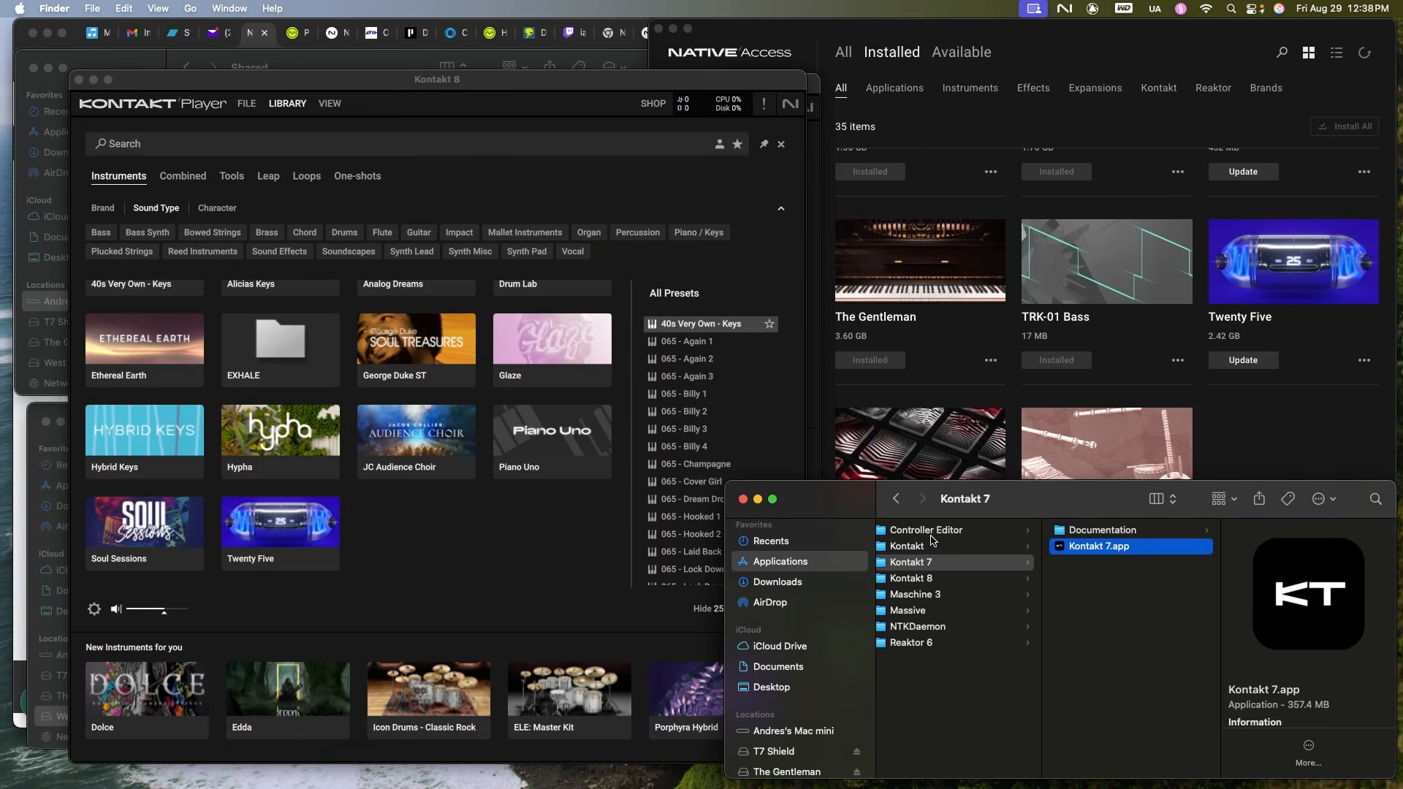
left_click(919, 547)
left_click(933, 563)
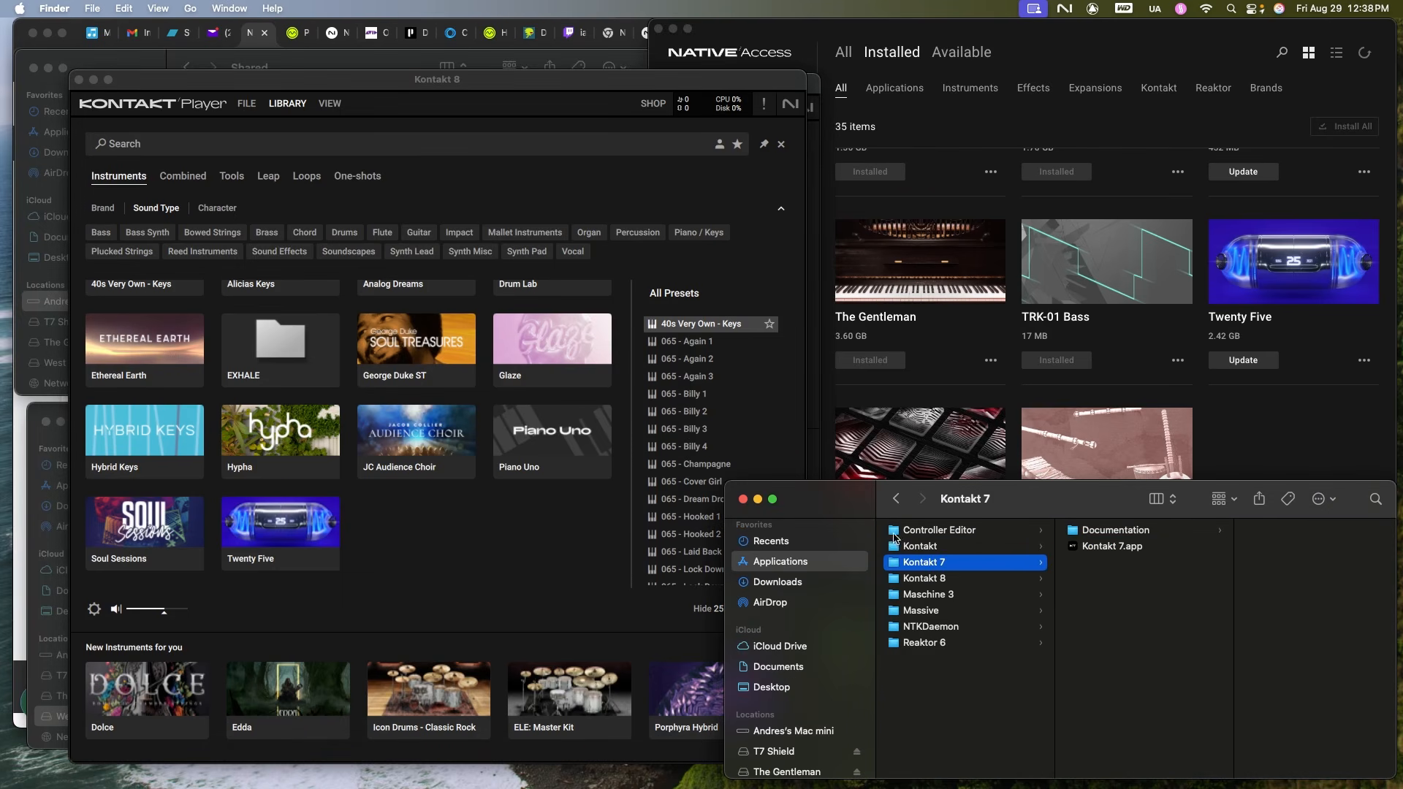
left_click(744, 505)
Quit both Kontakt 8 and Kontakt 7.
right_click(729, 752)
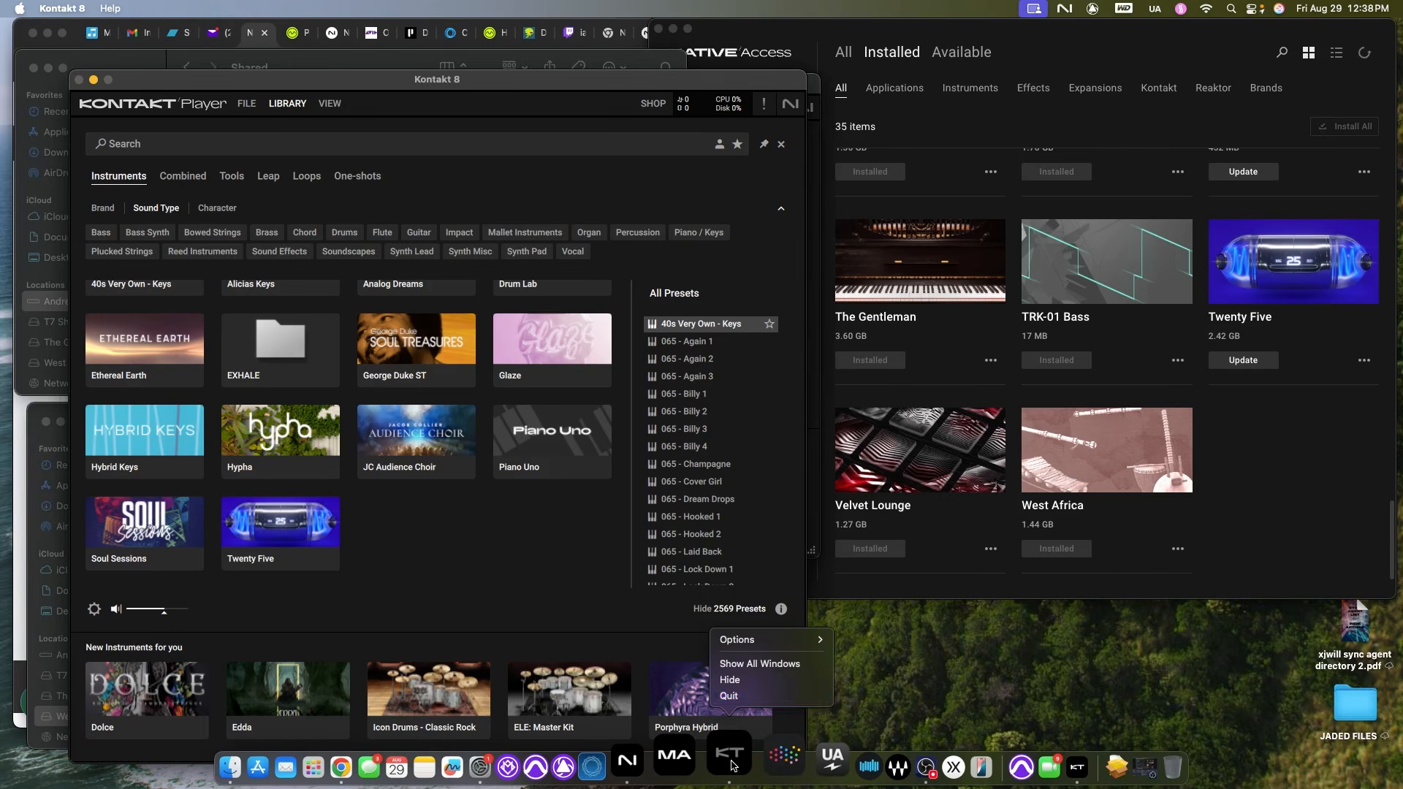
left_click(734, 695)
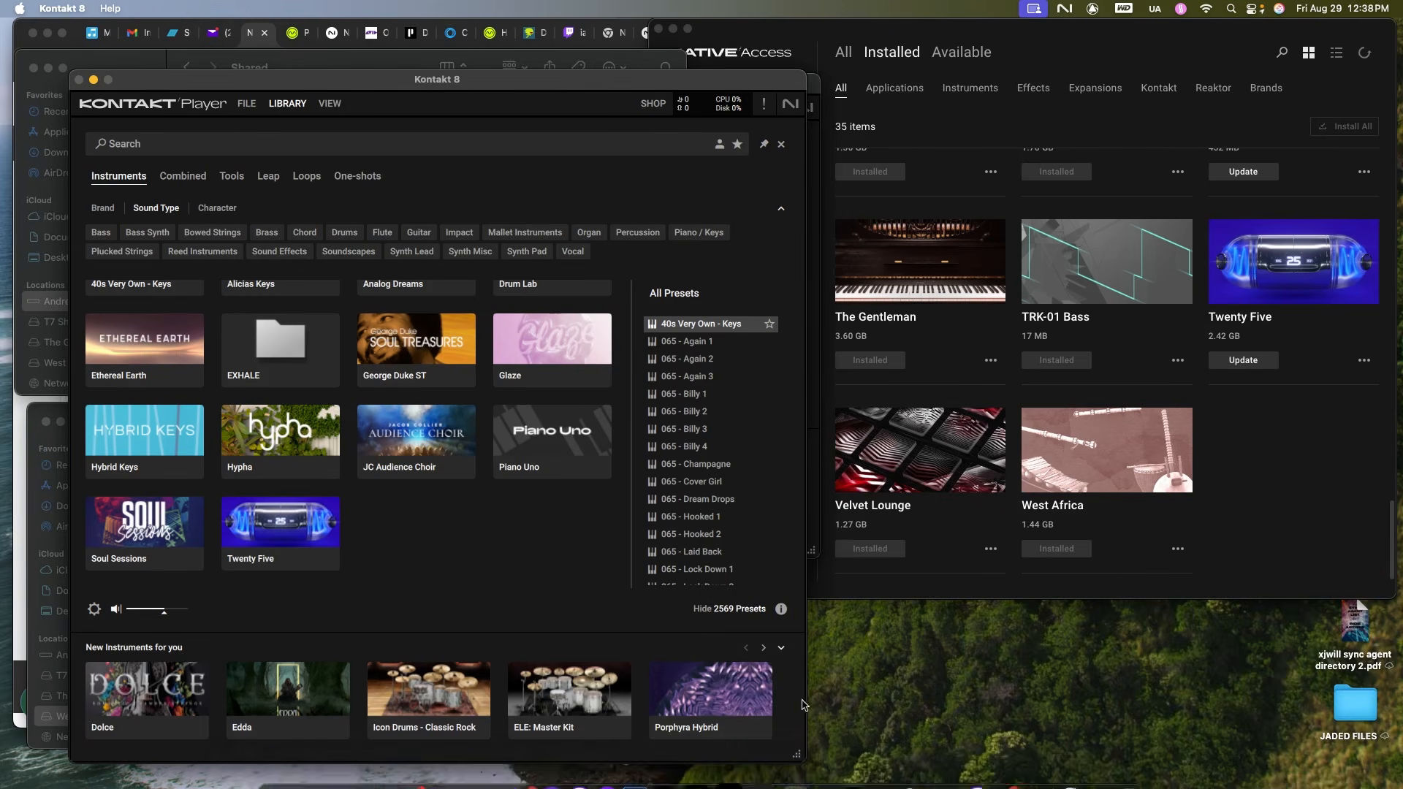
right_click(1027, 769)
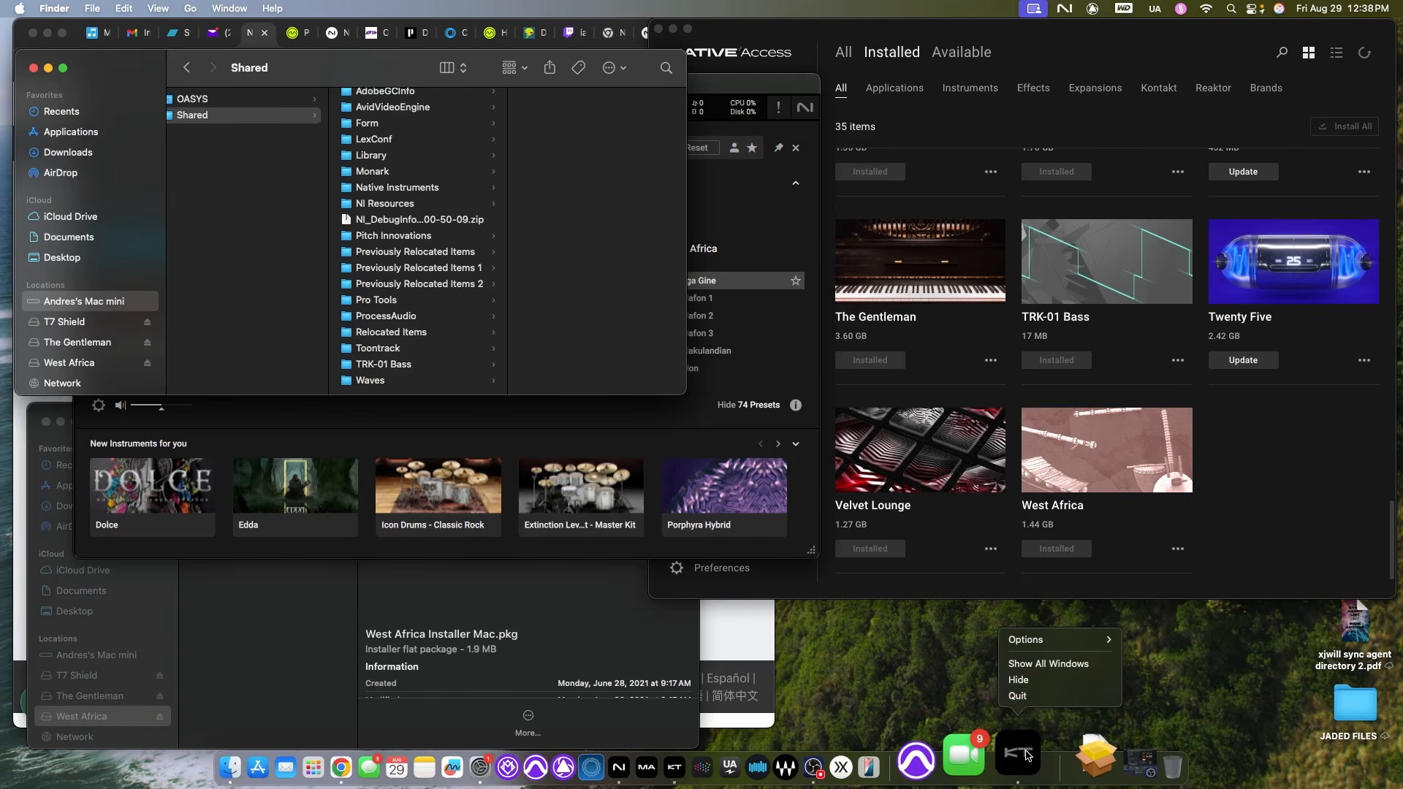
left_click(1030, 701)
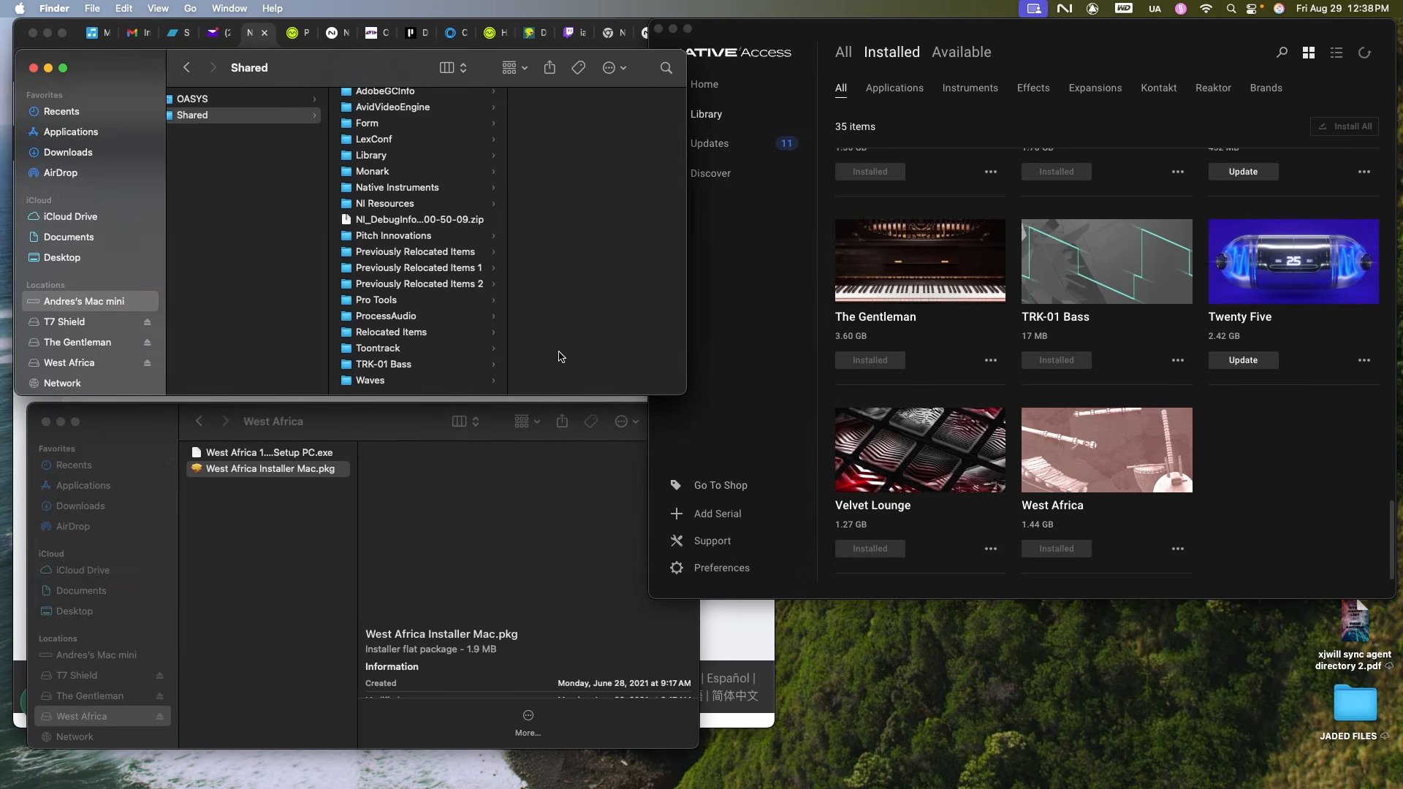
Show the available Expansions in the Native Access library.
left_click(1209, 503)
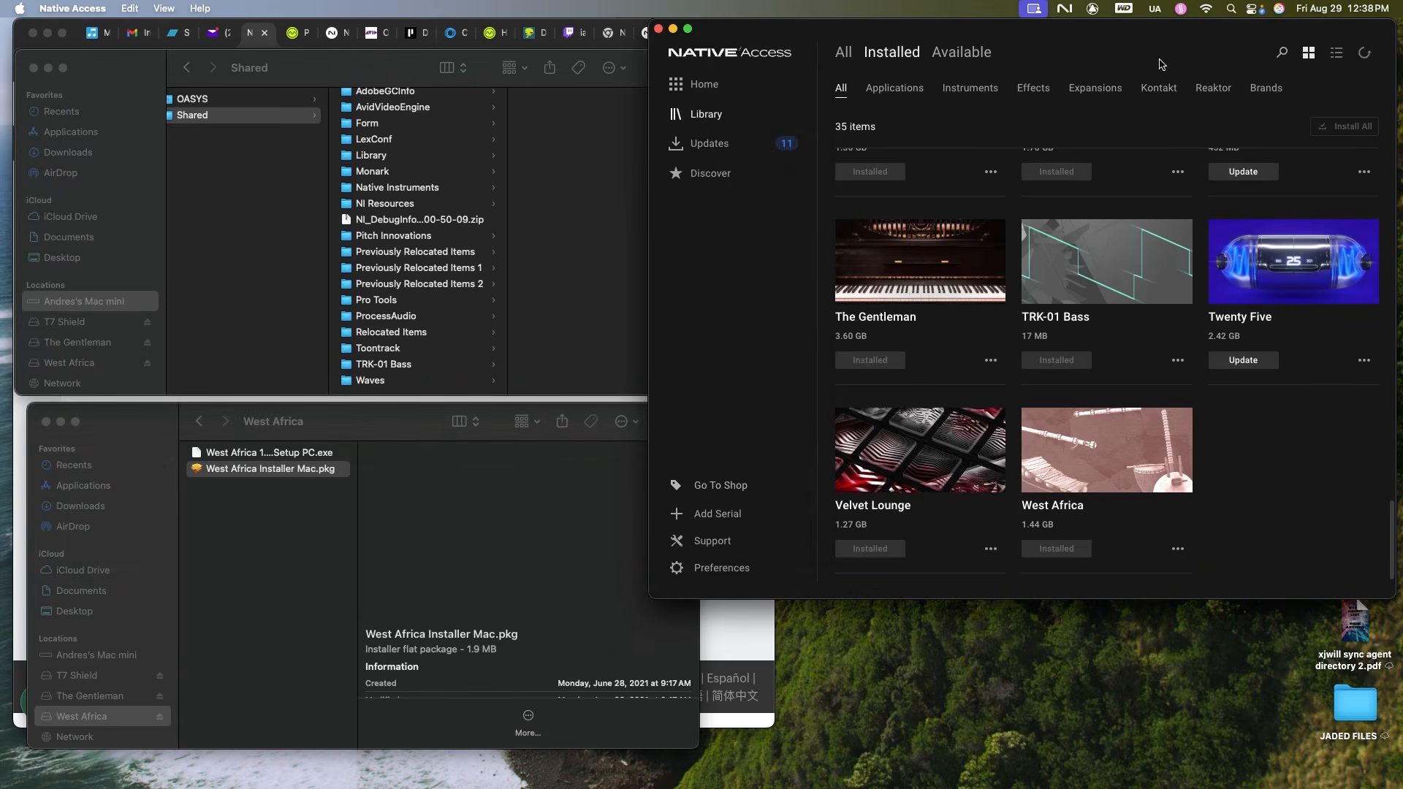
left_click(1087, 91)
left_click(960, 58)
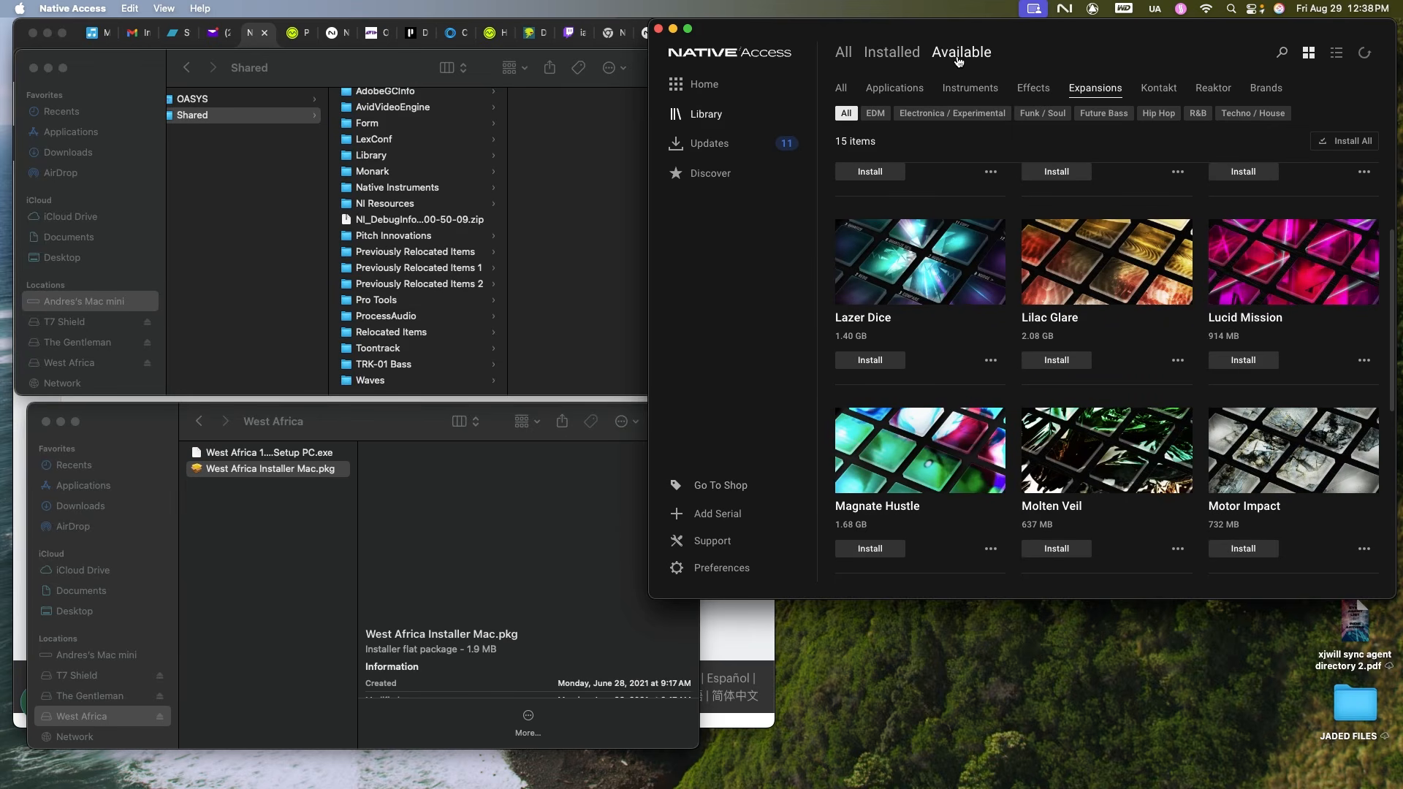
Switch to the West Africa downloads page in Chrome and bring the Finder windows back to the front.
left_click(742, 633)
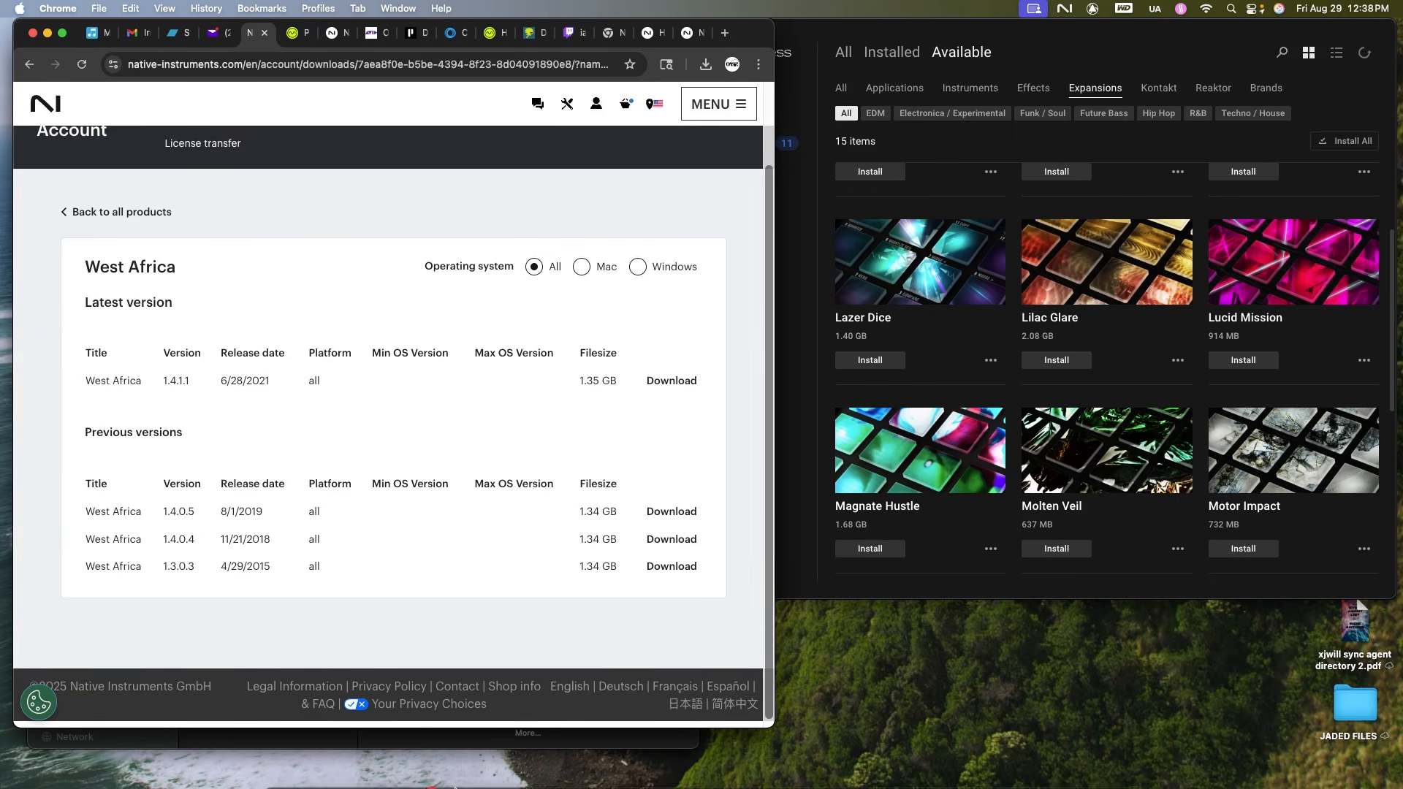
left_click(282, 761)
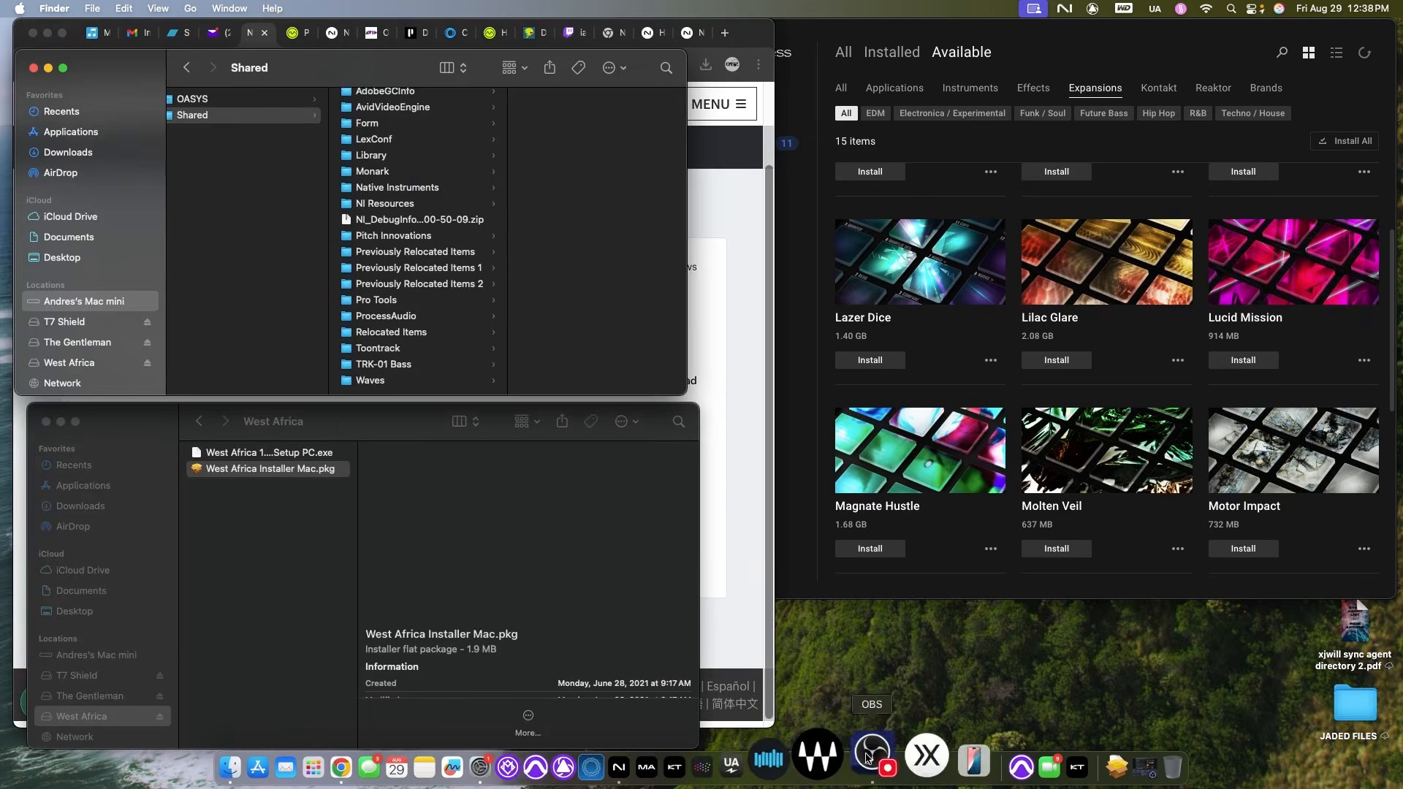